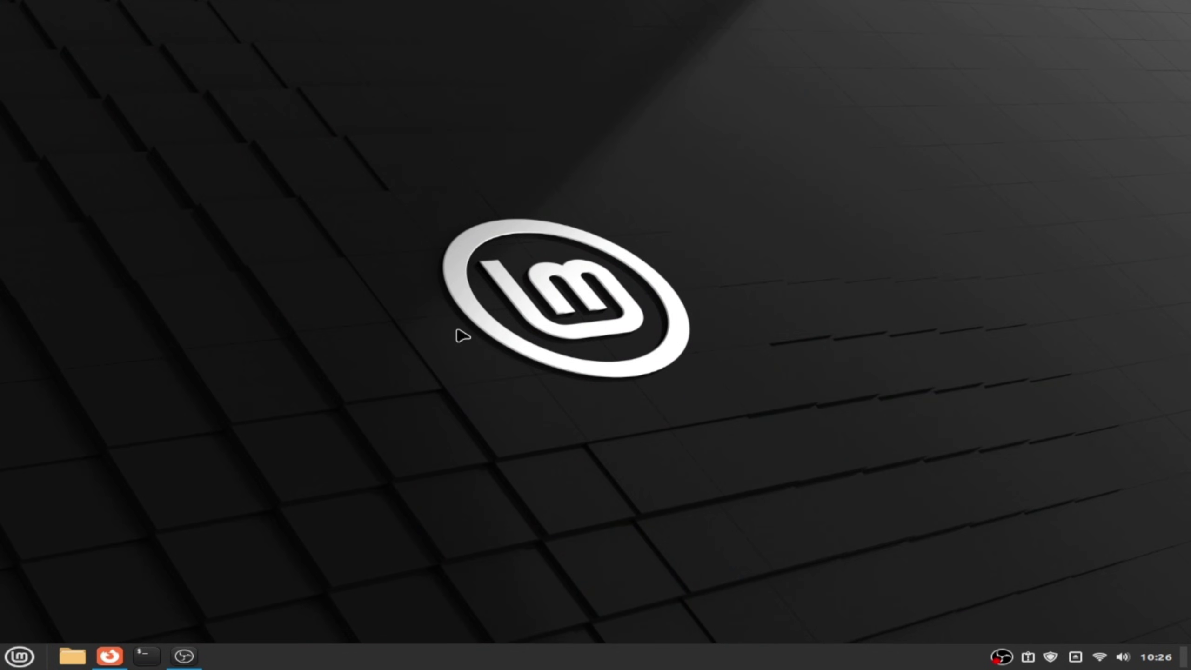
- Download the first desert wallpaper from Wallpaper Flare at 1280x1024 as wallpaperflare.com_wallpaper.jpg
left_click(109, 656)
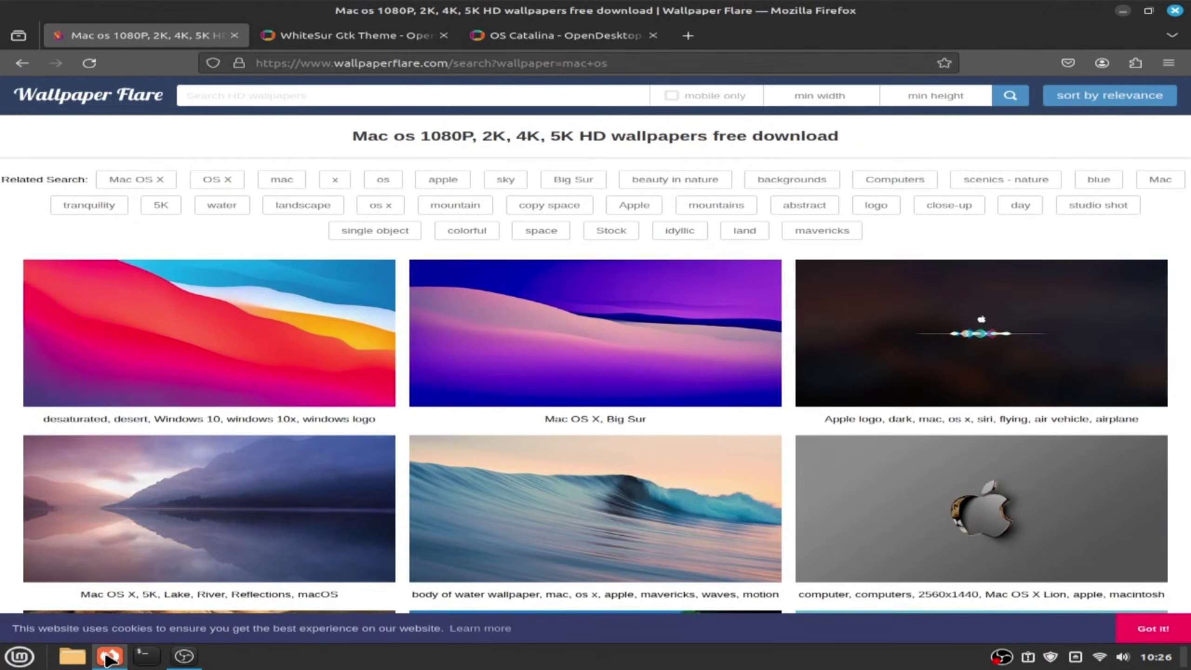
left_click(274, 336)
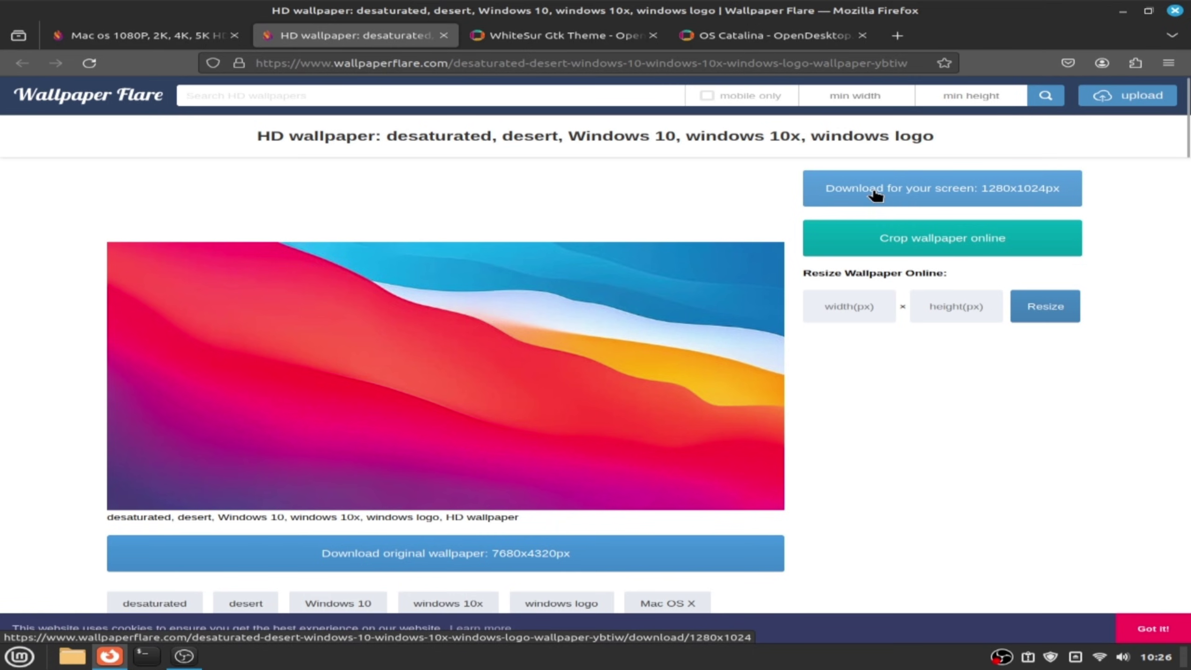
left_click(875, 194)
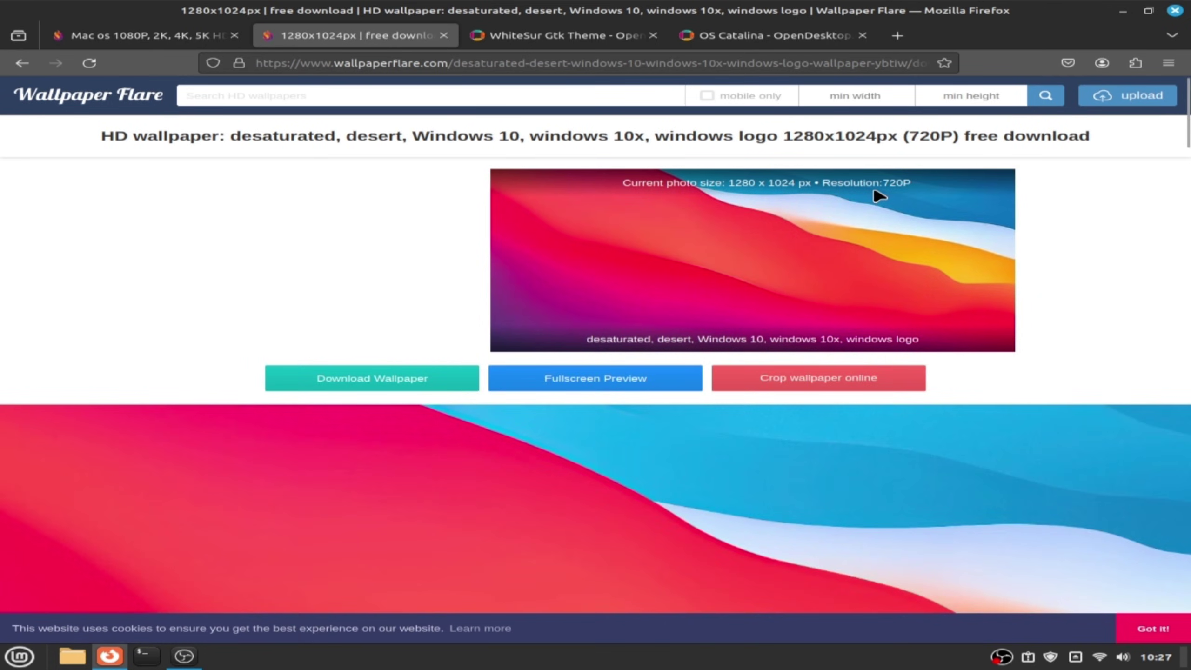
left_click(377, 381)
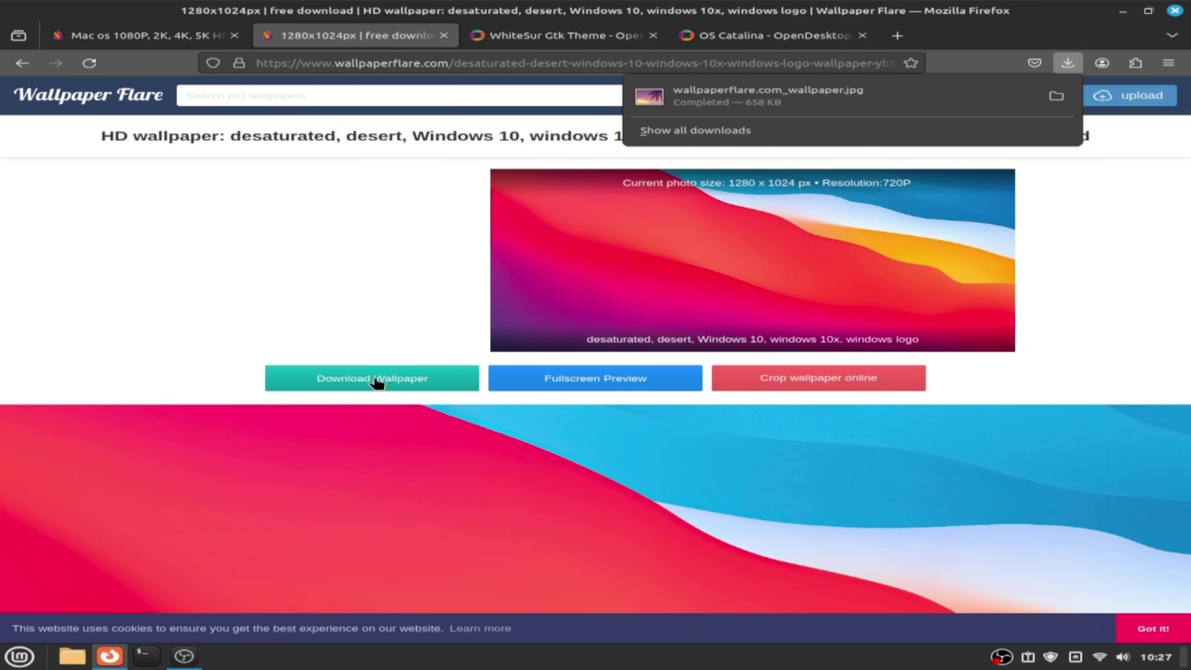
- Download WhiteSur-Dark.tar.xz and WhiteSur-Light.tar.xz from the WhiteSur Gtk Theme page's Download list
left_click(542, 37)
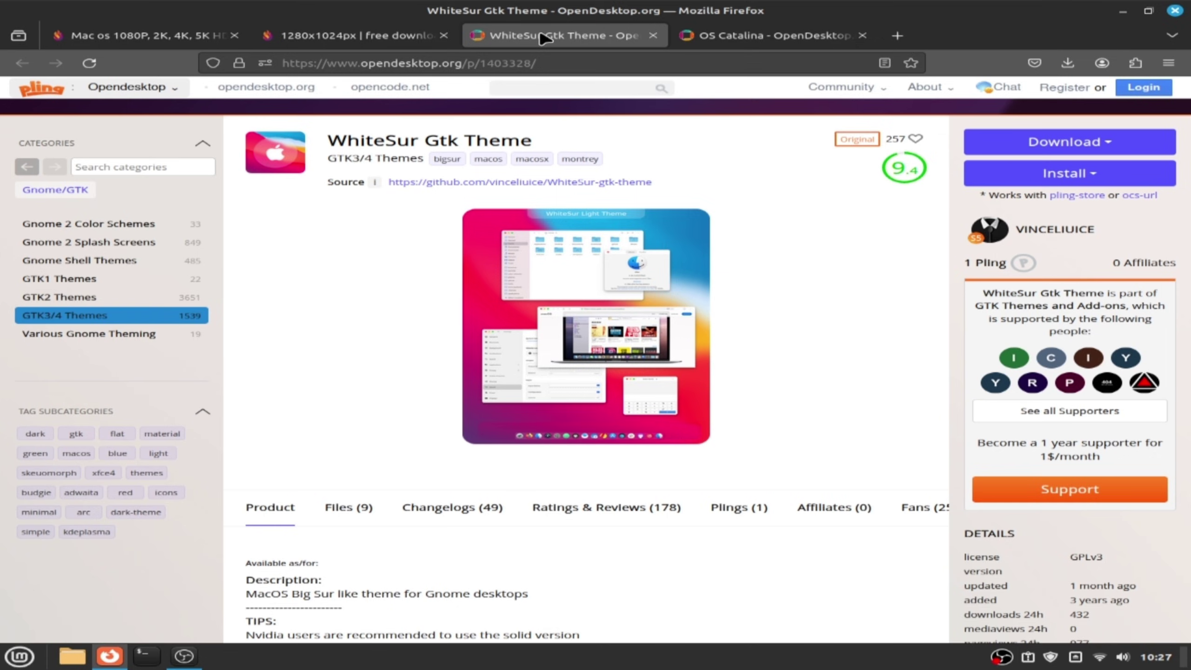
left_click(1067, 146)
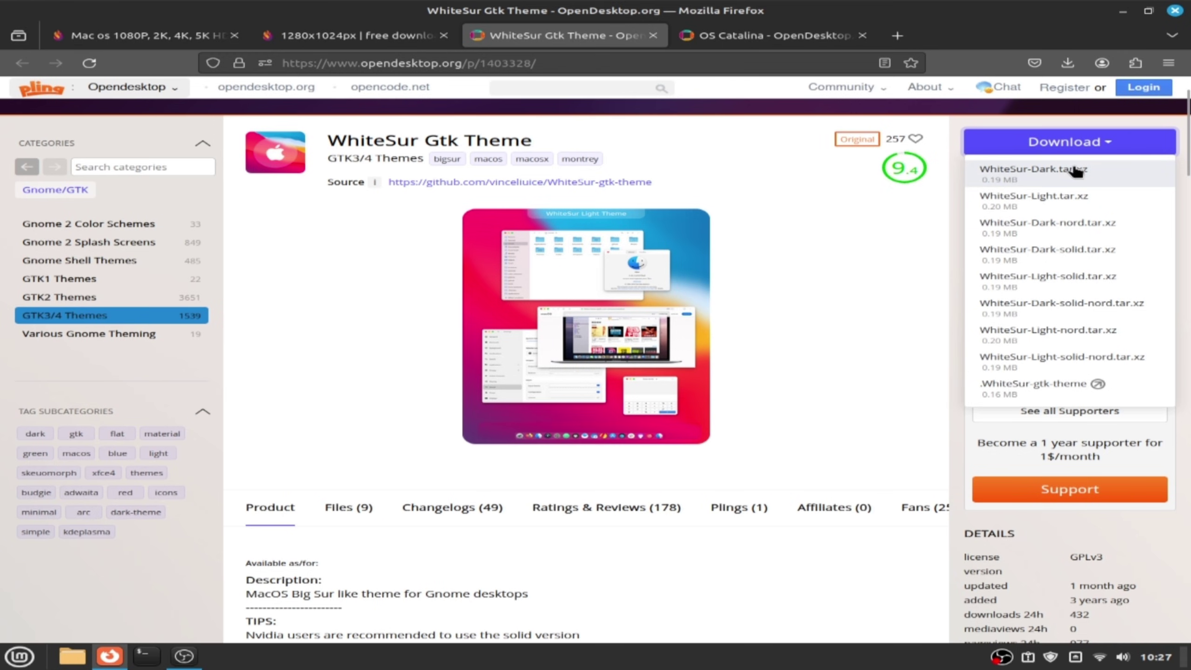
left_click(1075, 171)
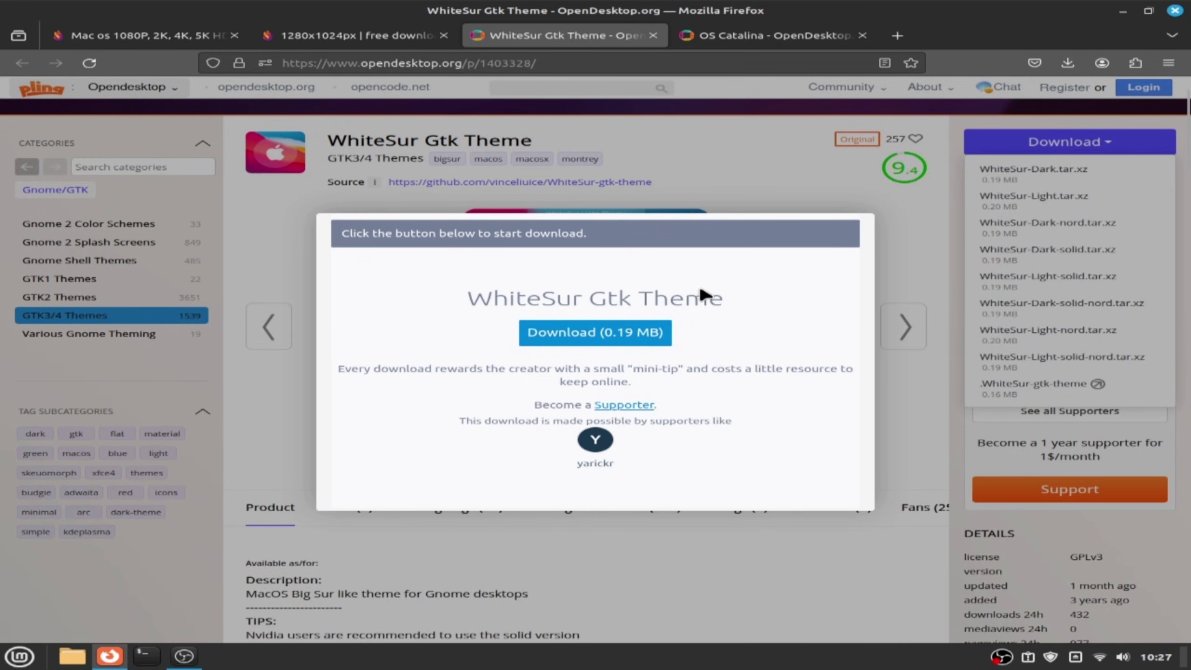
left_click(563, 337)
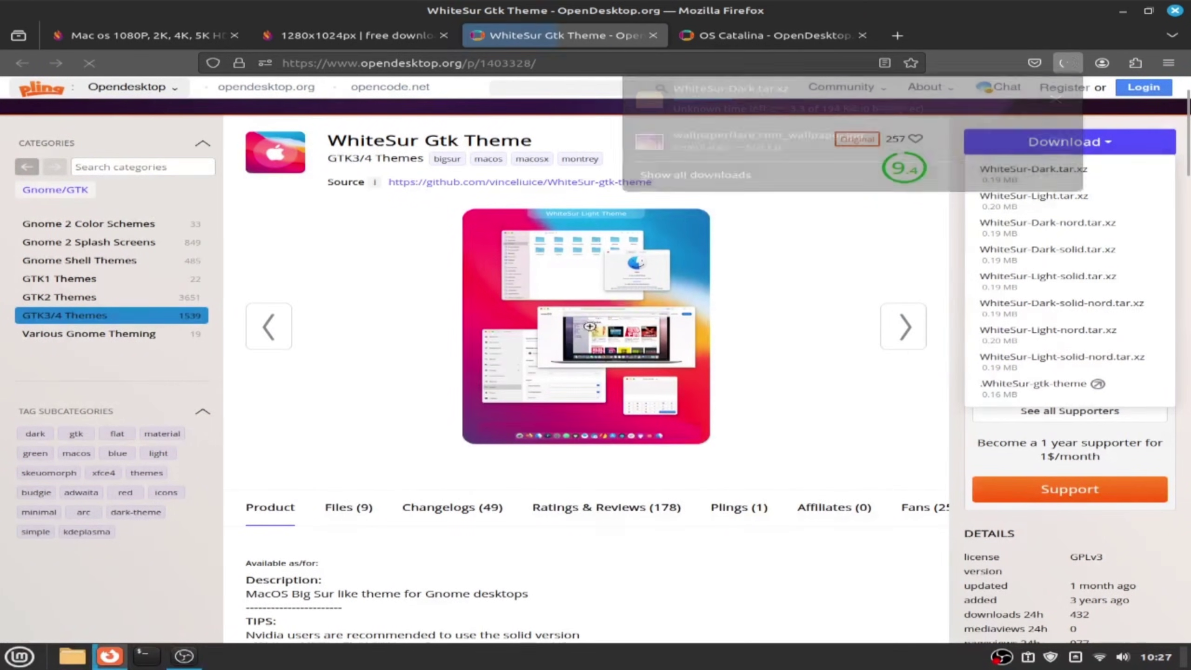
left_click(1019, 200)
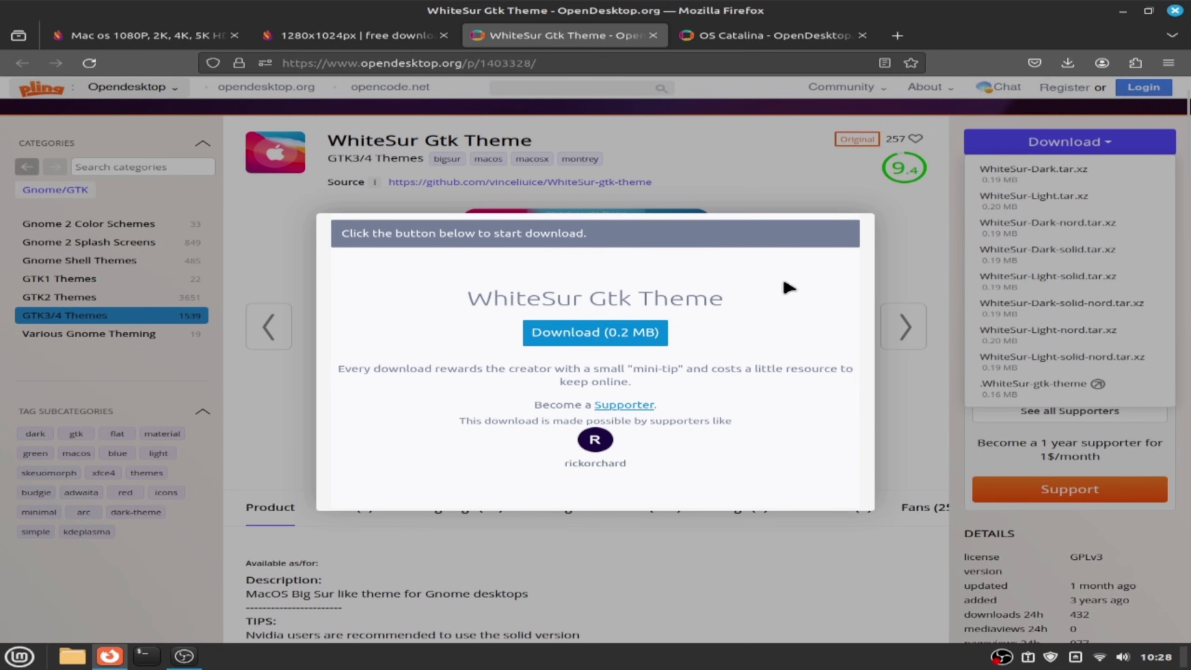
left_click(598, 331)
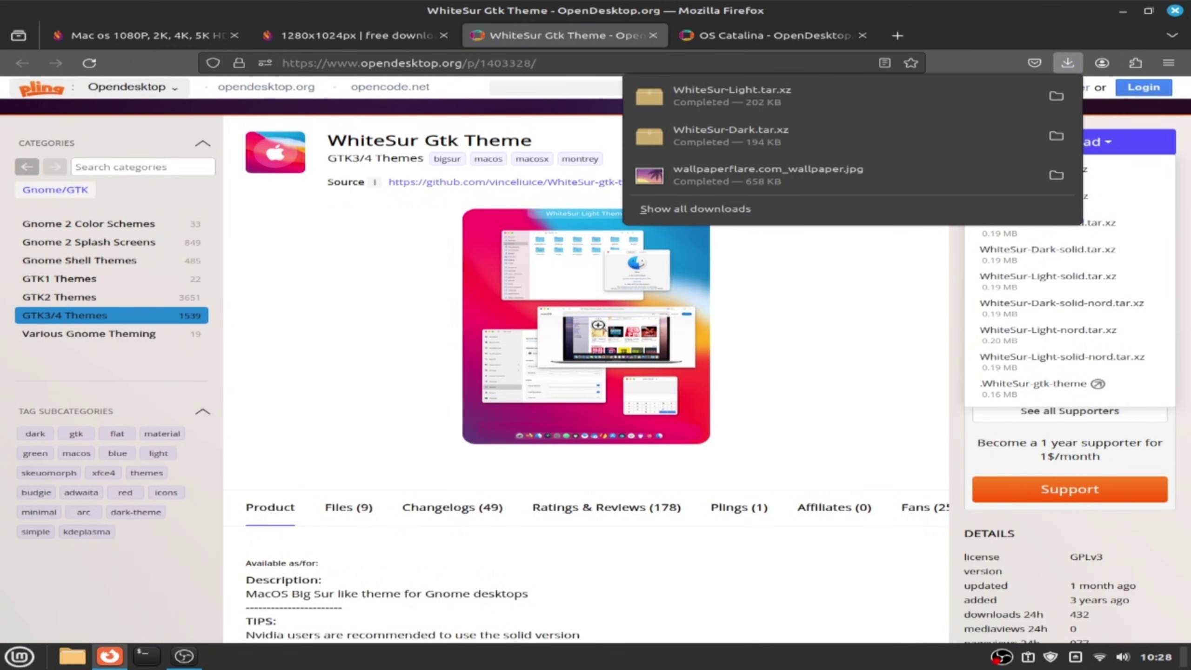
- Download the 5.02 MB Os-Catalina-icons.tar.xz from the OS Catalina page, then close Firefox
left_click(752, 38)
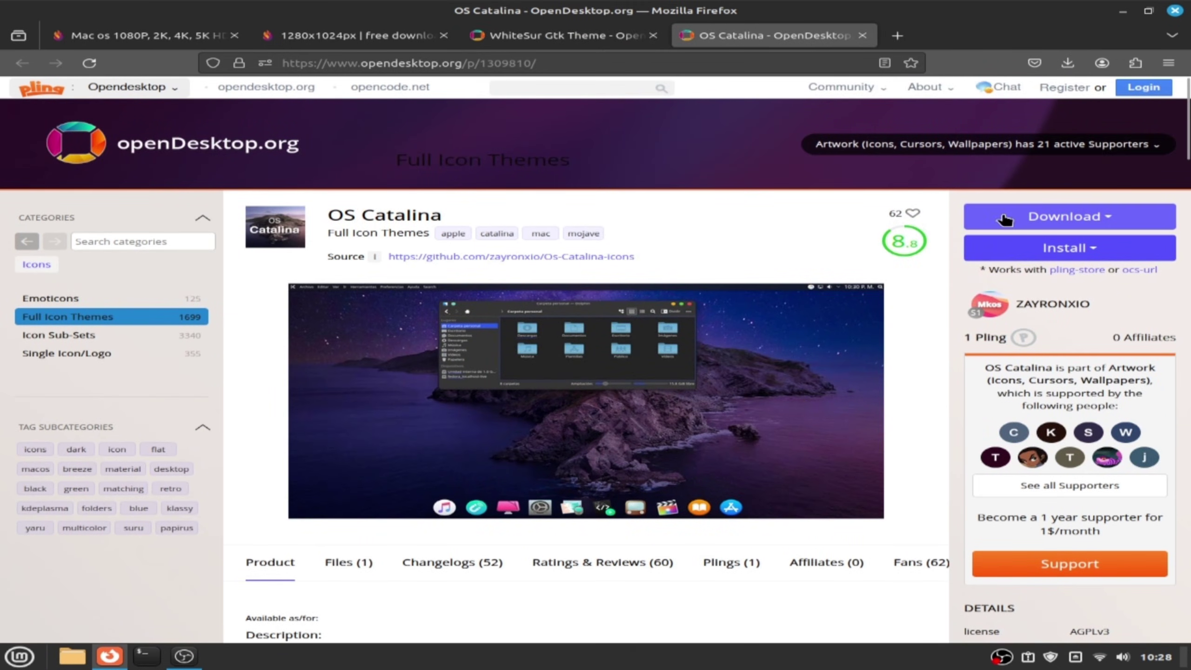
left_click(1017, 219)
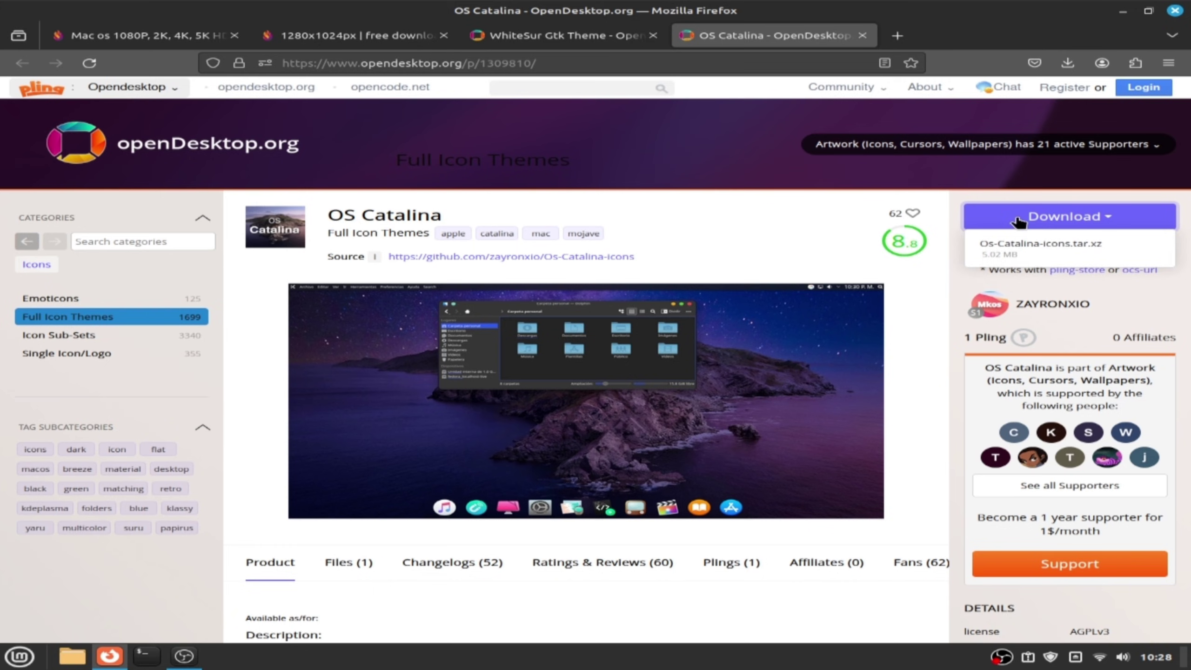
left_click(1021, 247)
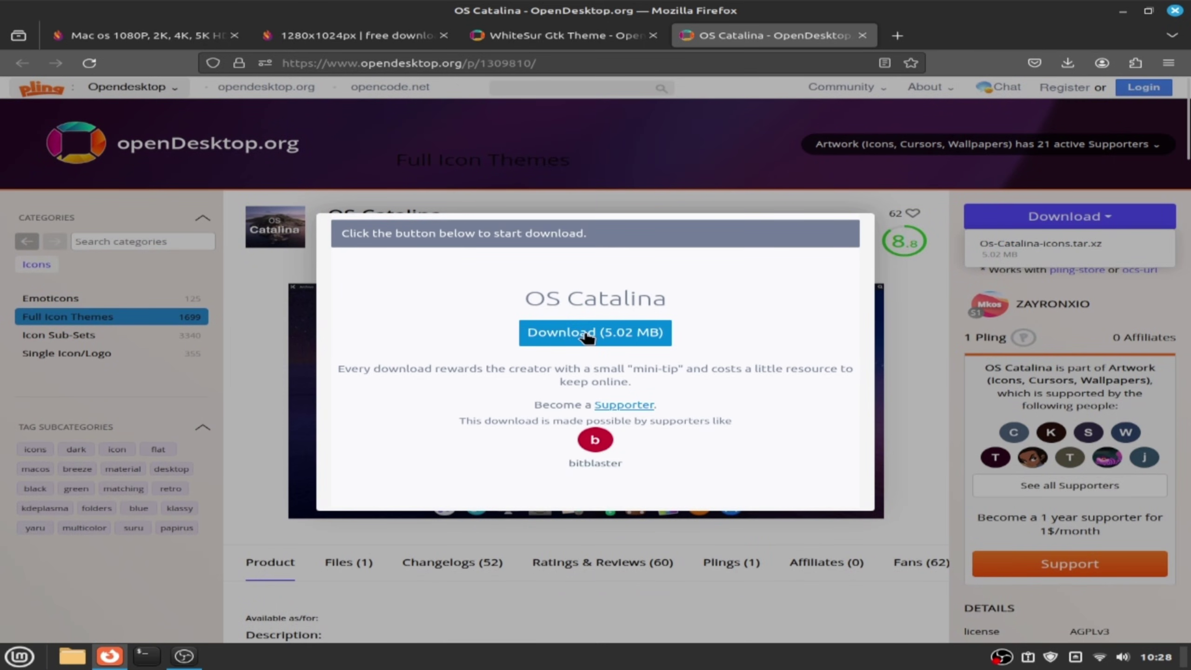
left_click(586, 332)
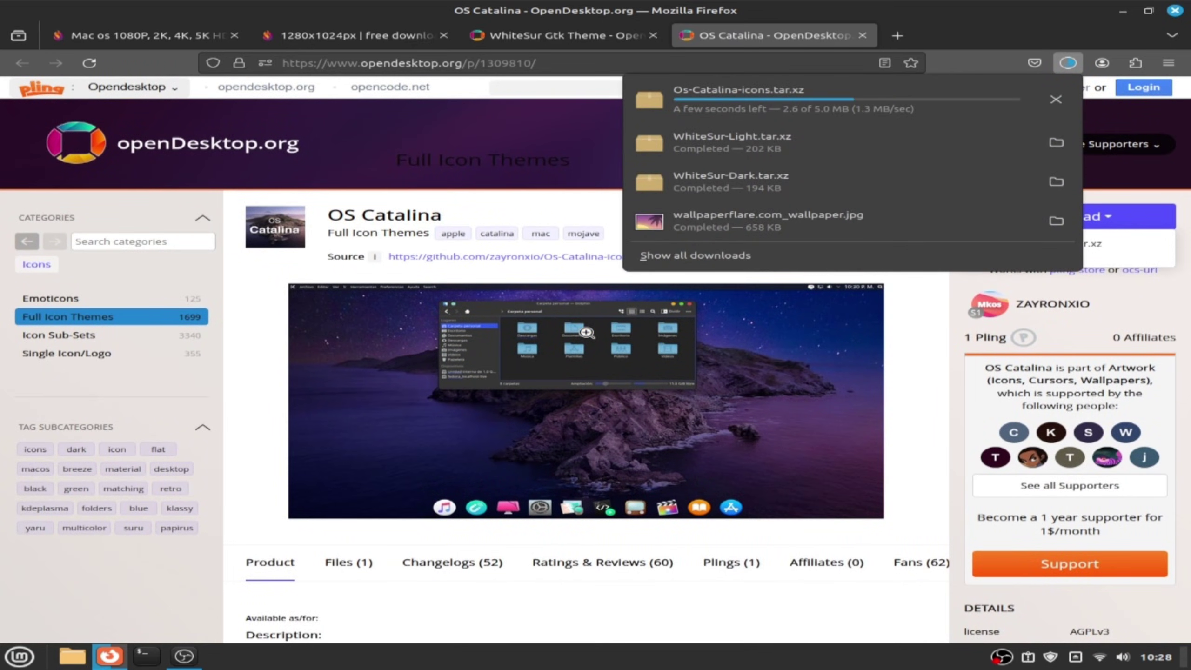
left_click(1174, 9)
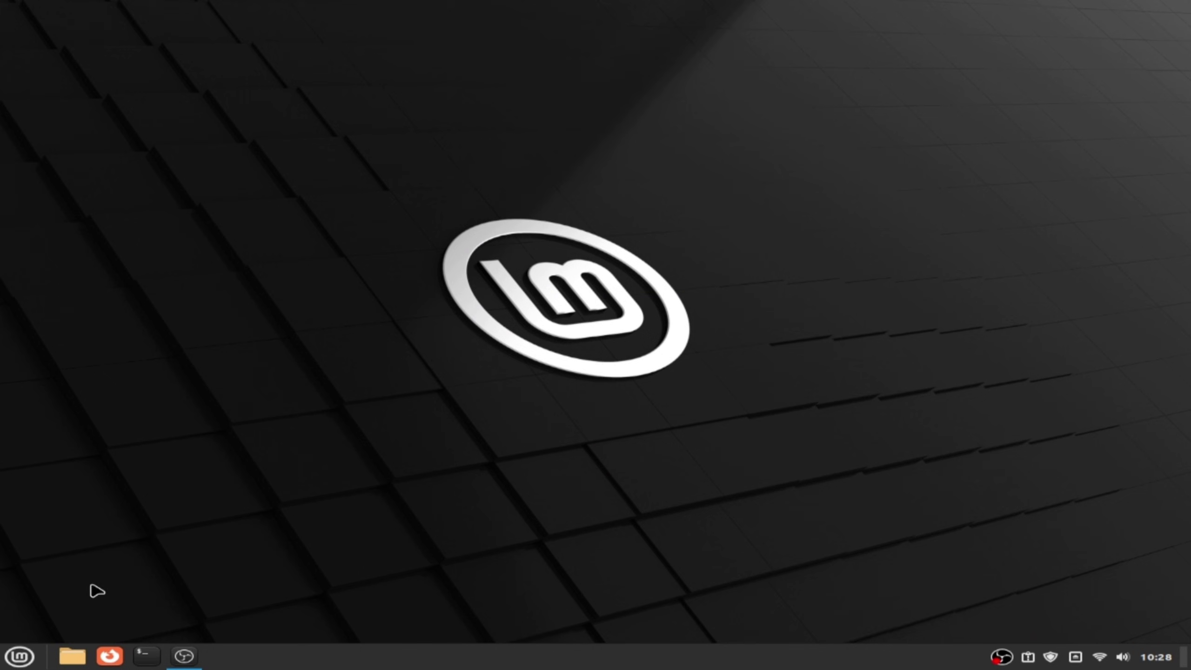
- Show the Home folder maximized in Files, split into two panes with F3, with hidden files shown
left_click(71, 659)
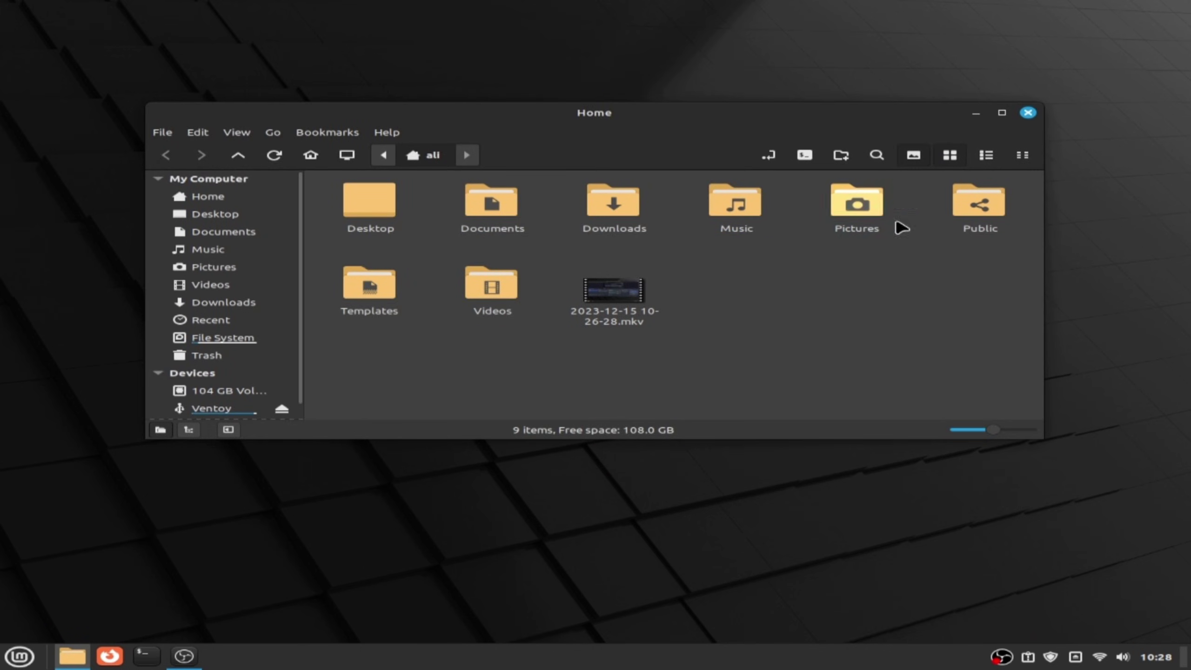
left_click(1002, 113)
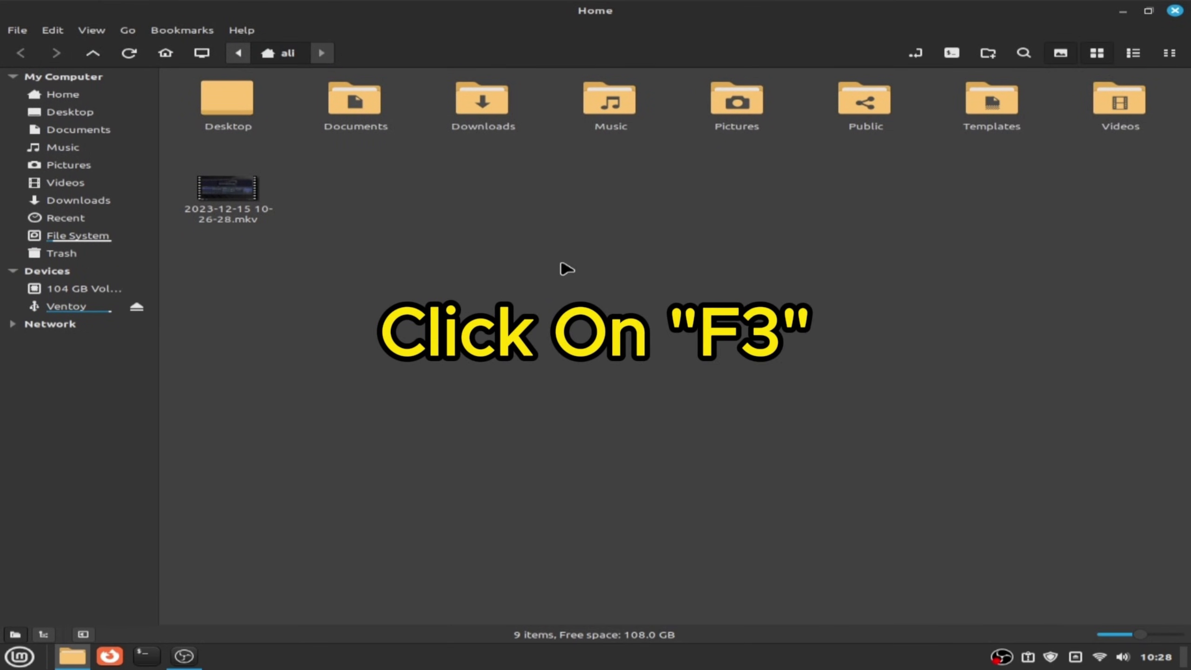
key("F3")
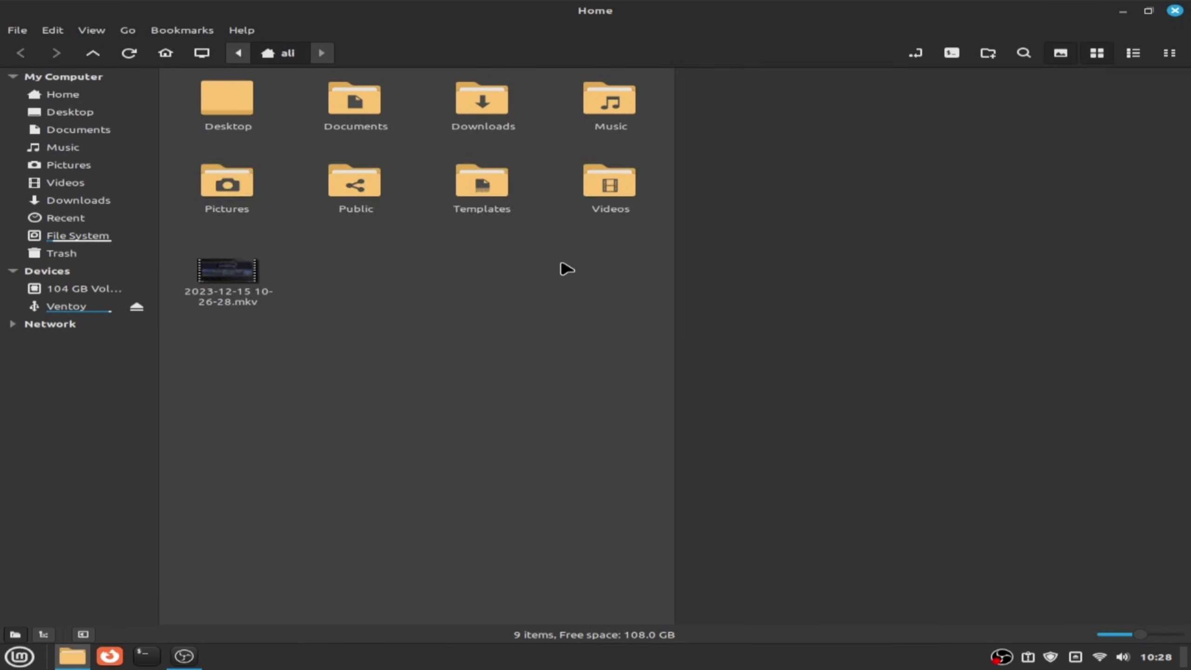
right_click(560, 263)
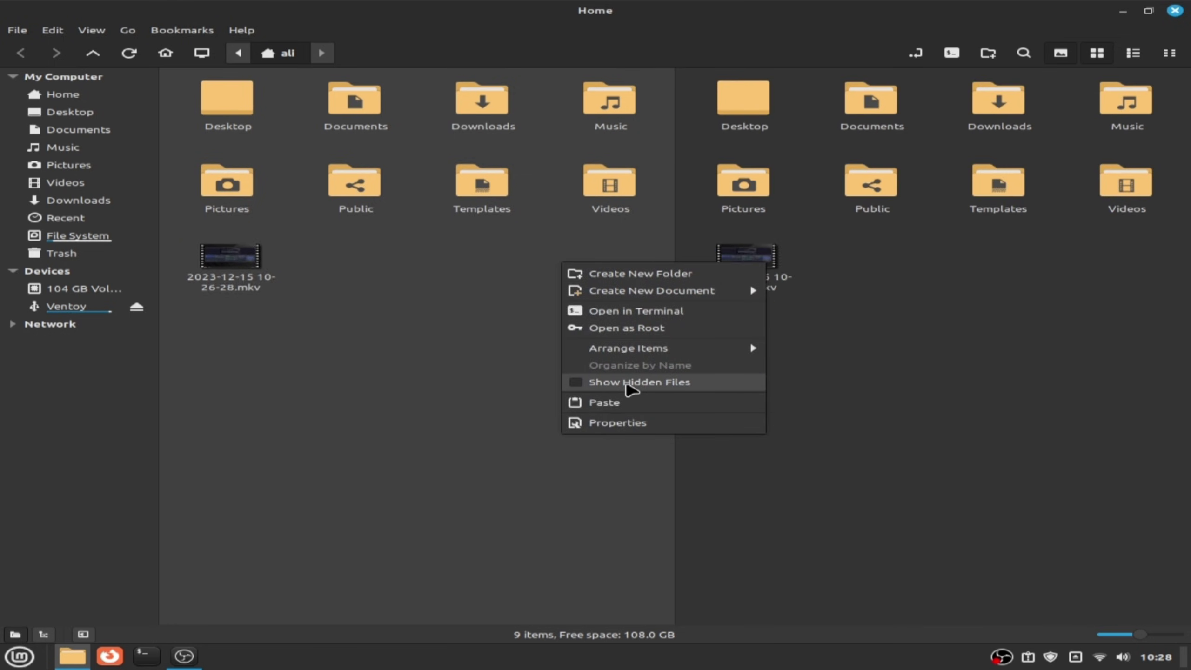
left_click(630, 383)
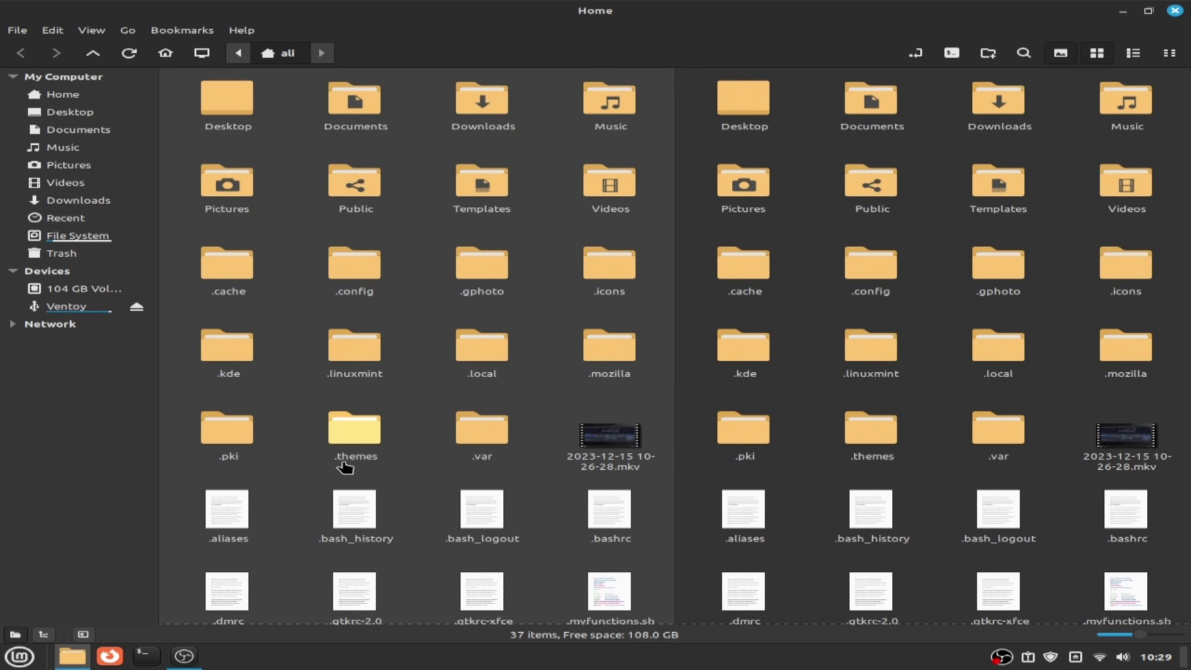
- Run 'mkdir .themes .icons' in a terminal opened from the Home folder, then close it
right_click(407, 376)
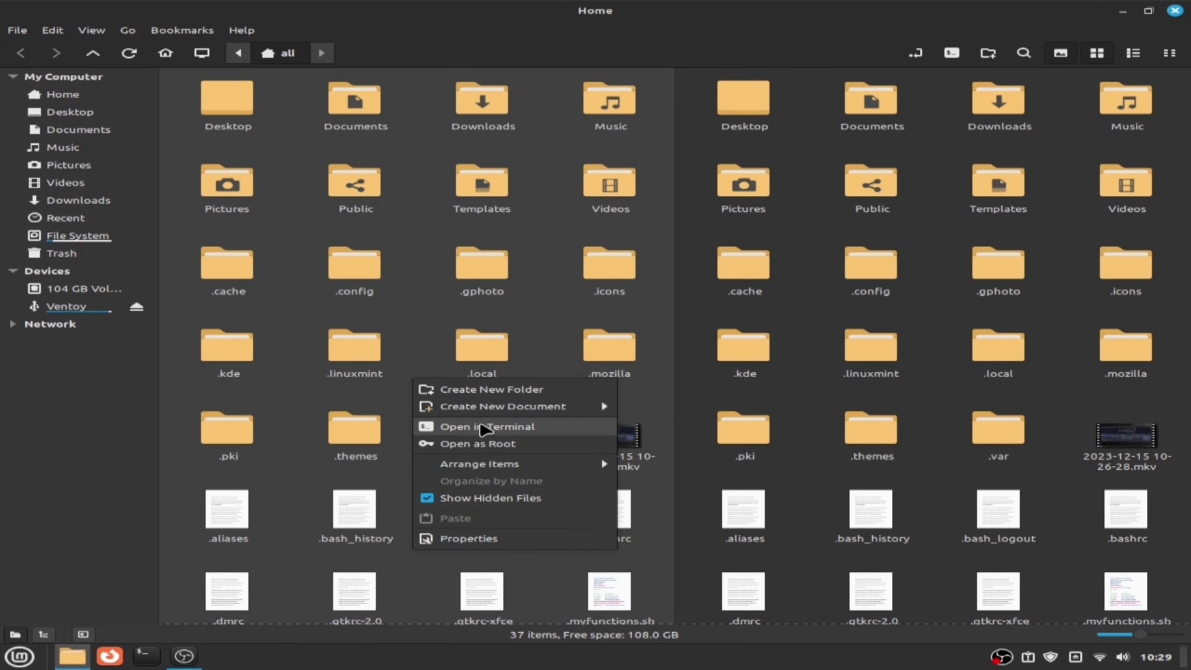
left_click(483, 427)
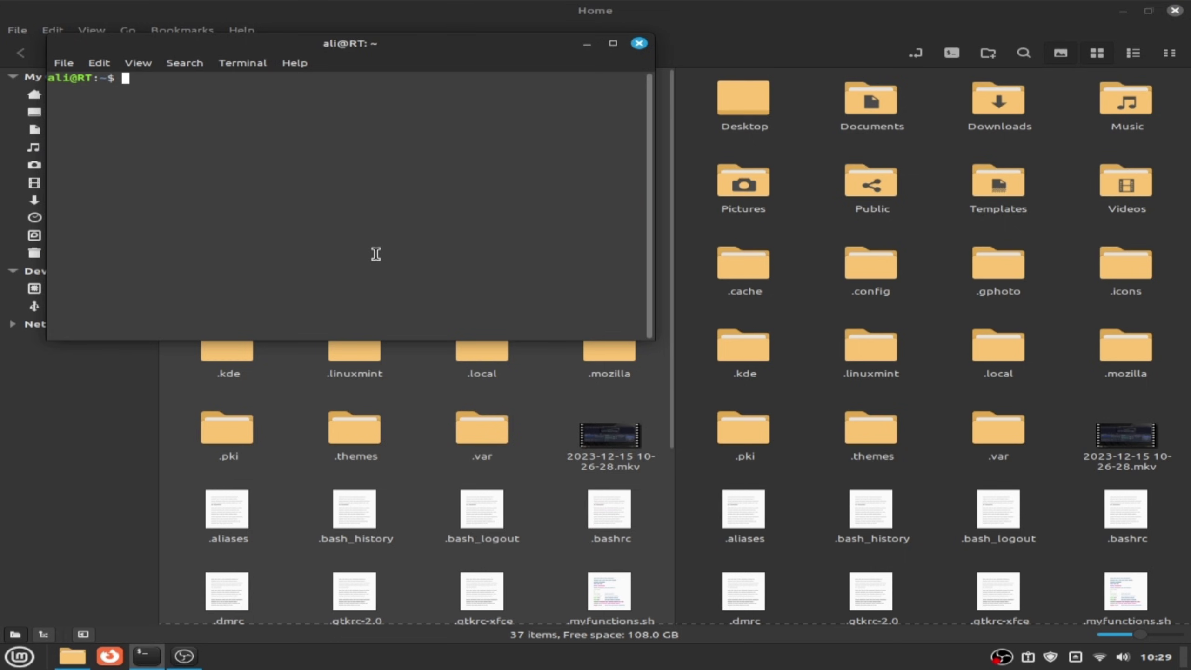
type("mkdir")
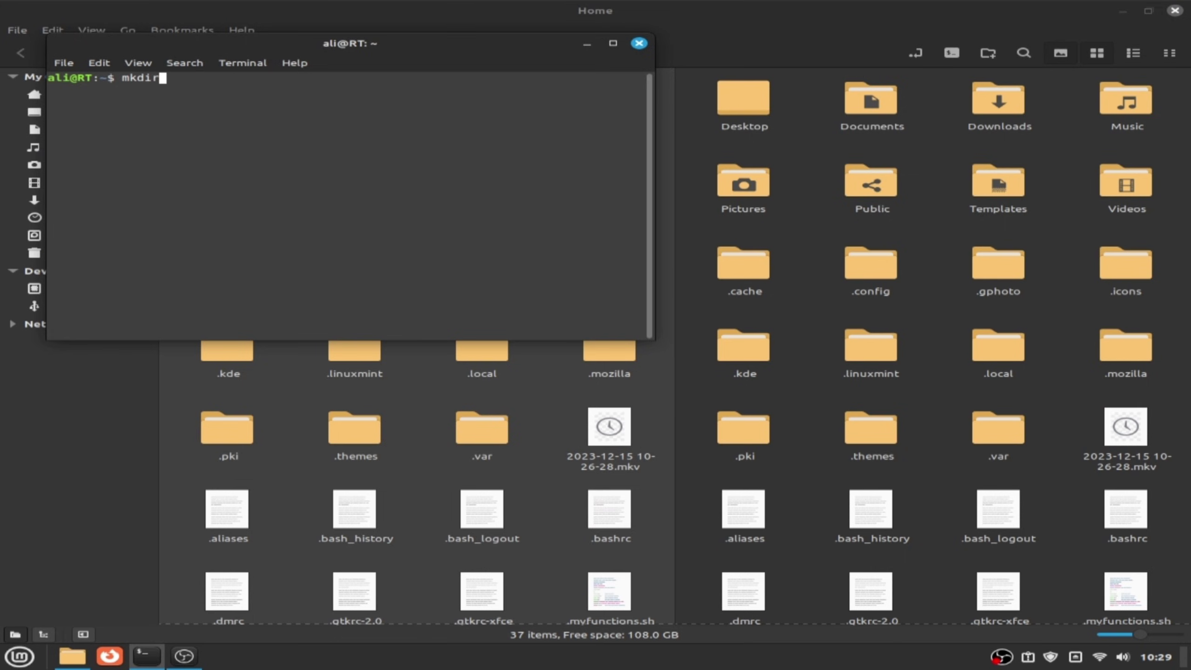
type(" .")
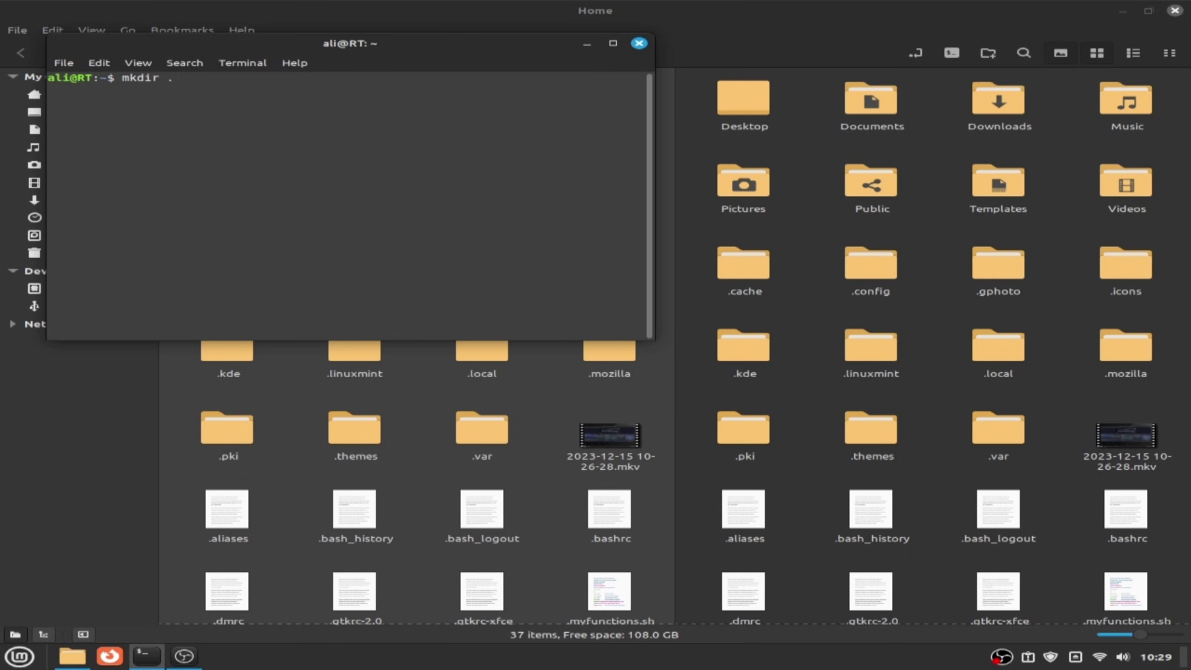
type("themes .icons")
key("Return")
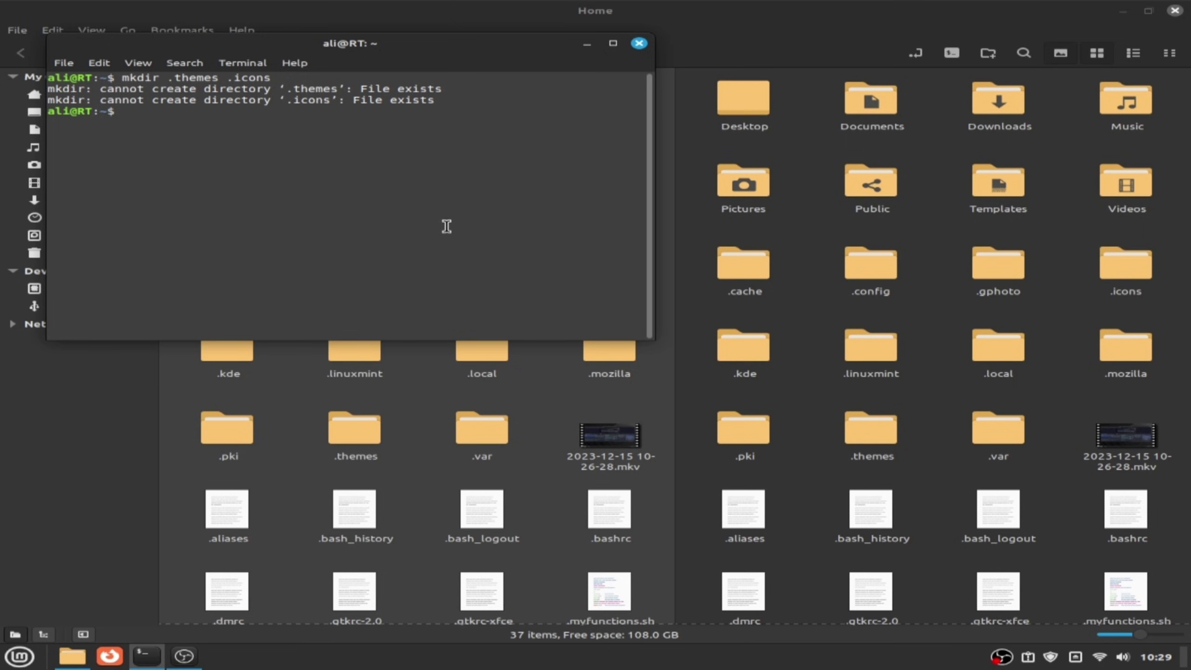
left_click(639, 45)
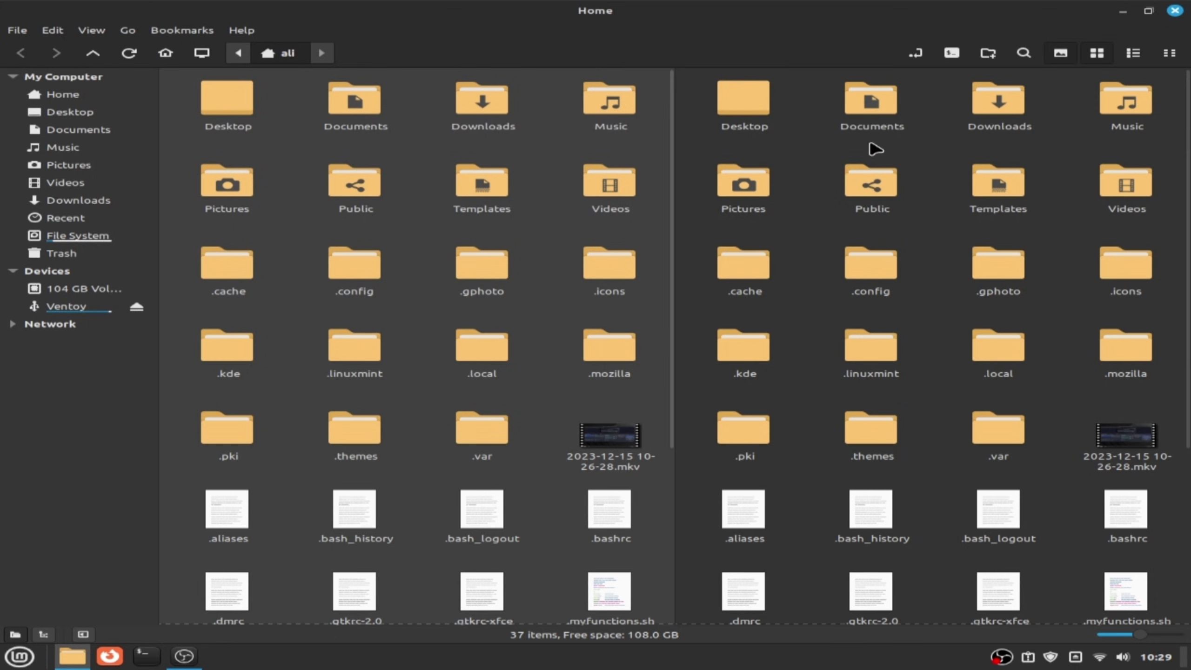
- Extract the three .tar.xz archives in Downloads into their own folders
left_click(1000, 116)
double_click(1001, 116)
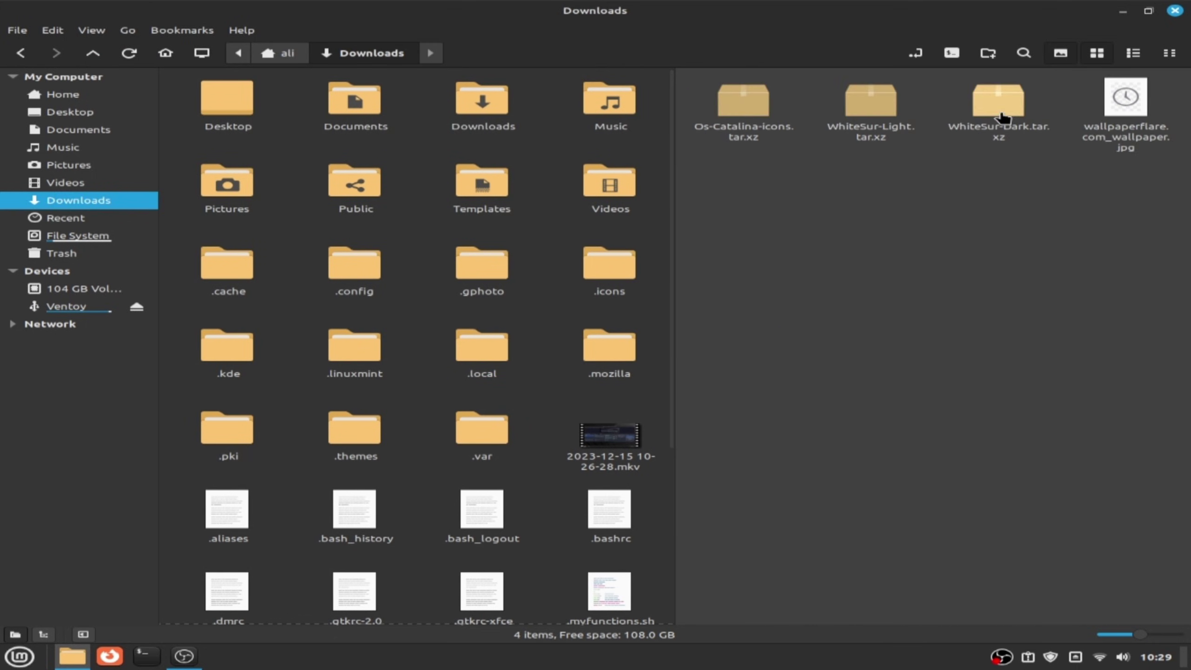
left_click_drag(994, 189, 736, 114)
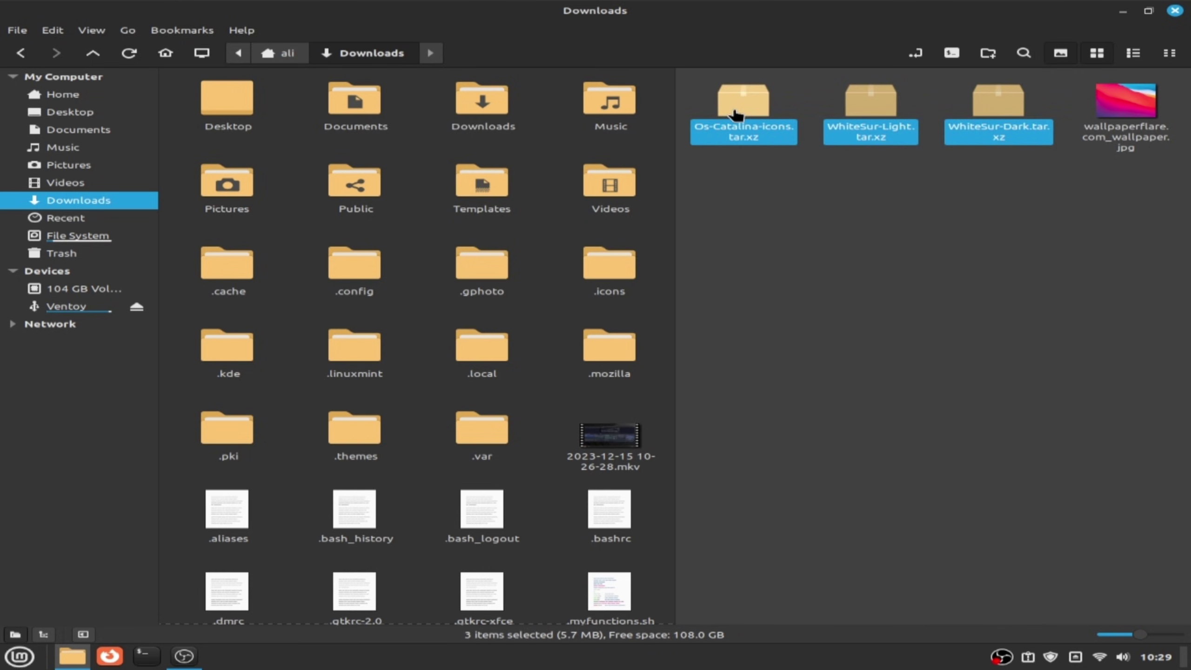
right_click(735, 114)
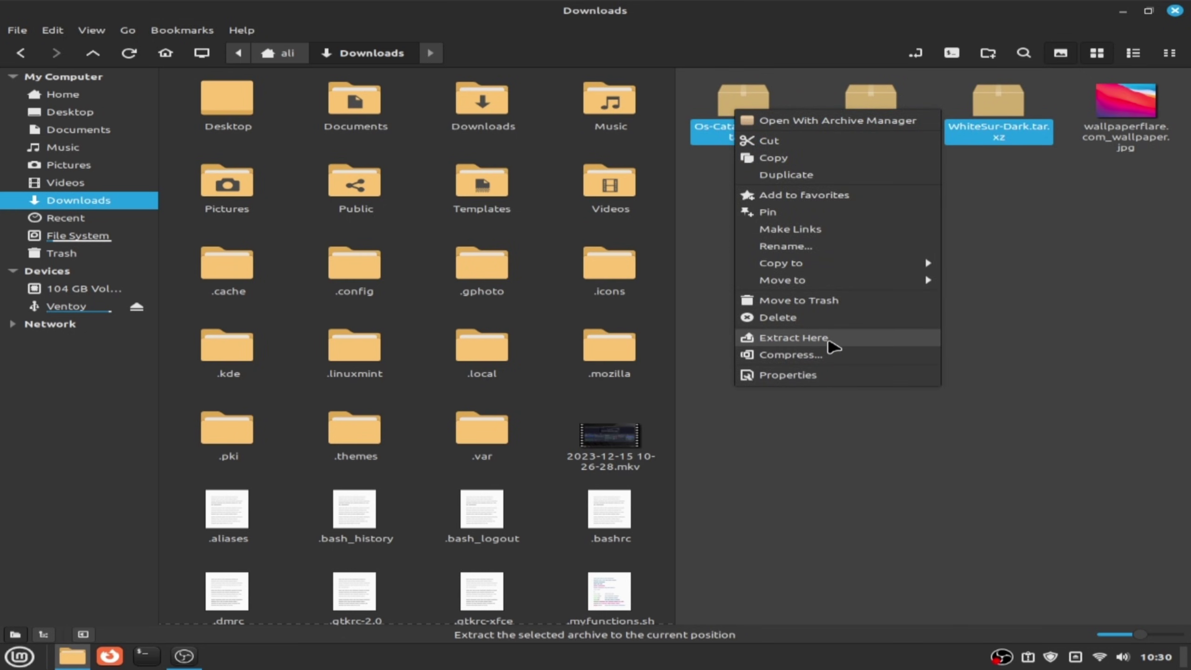
left_click(826, 339)
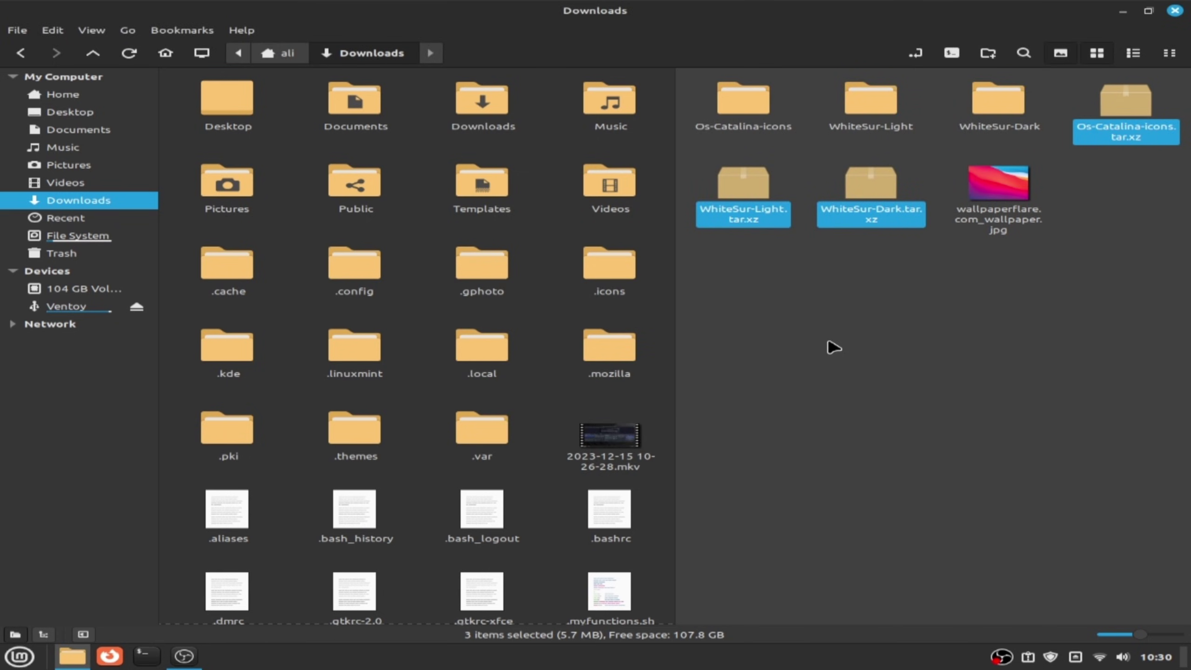
- Permanently delete the three original .tar.xz archives
right_click(857, 203)
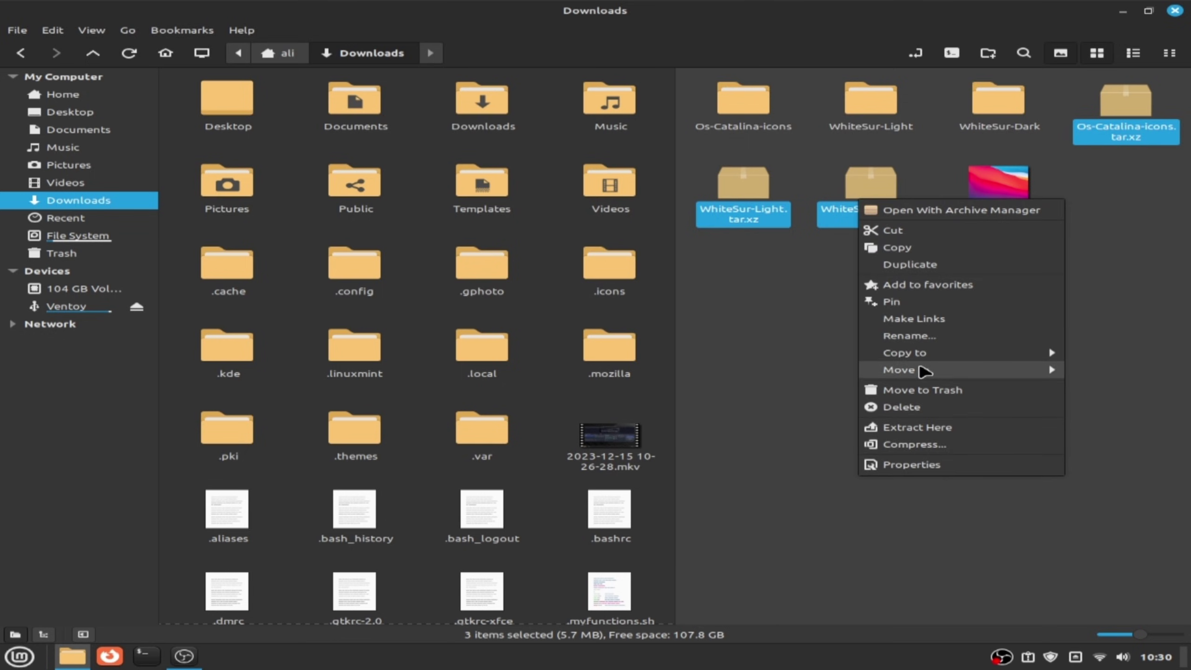
left_click(902, 407)
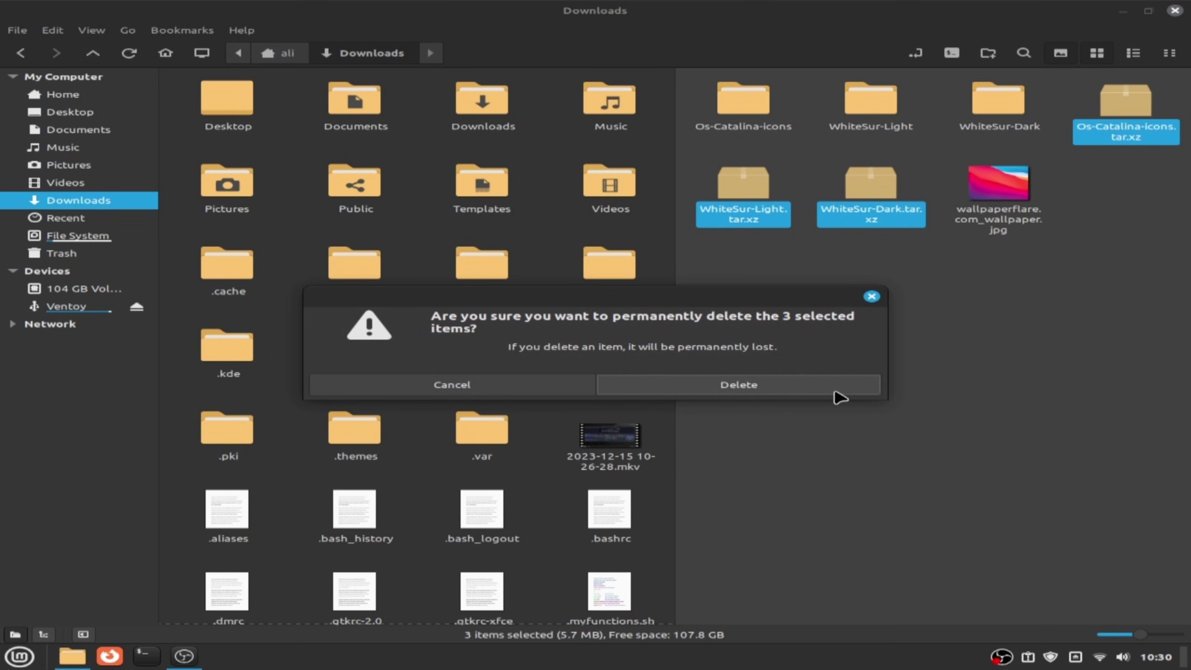
left_click(802, 390)
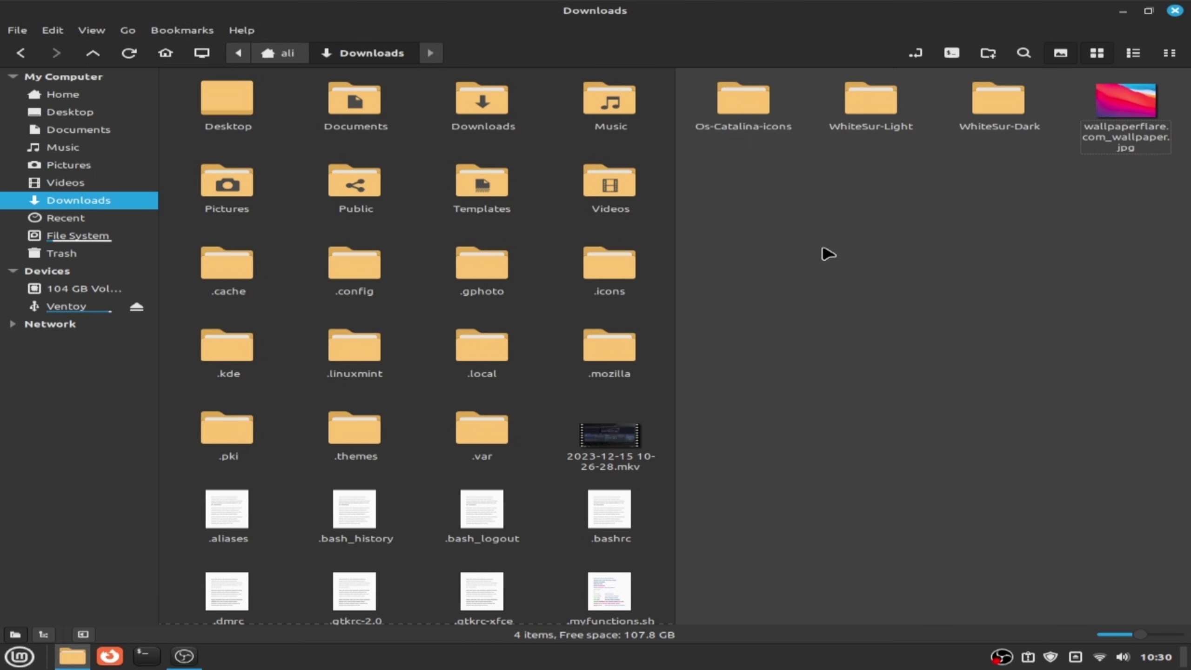
- Cut WhiteSur-Light and WhiteSur-Dark from Downloads and paste them into ~/.themes
left_click_drag(844, 182, 1015, 101)
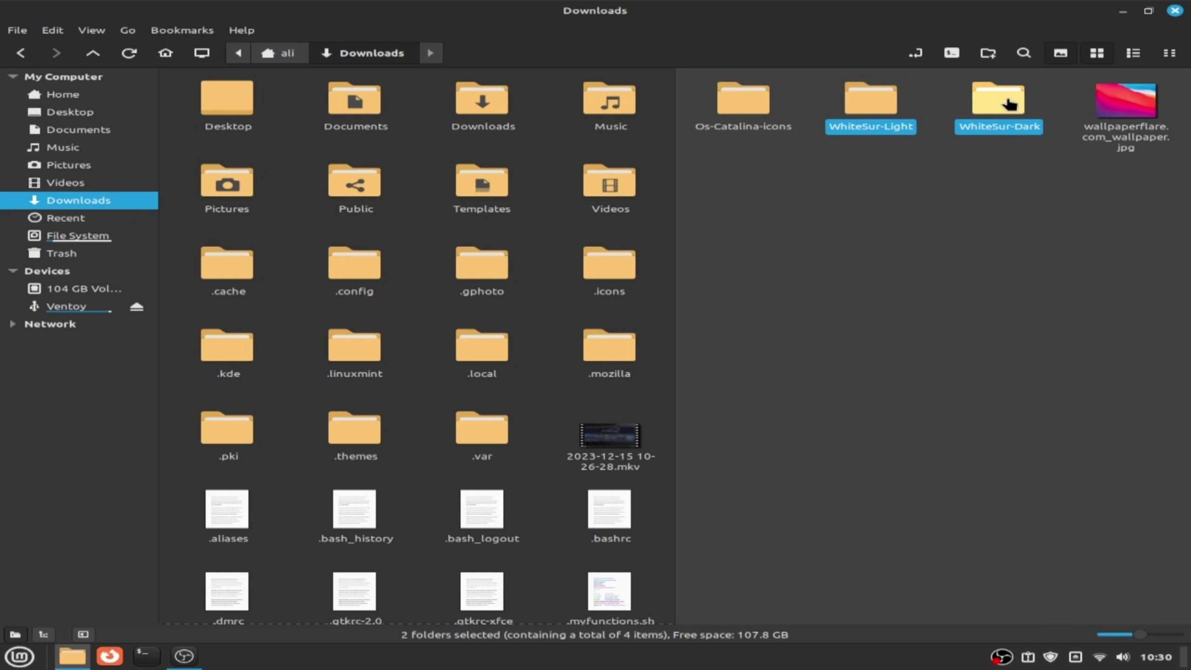
right_click(1014, 100)
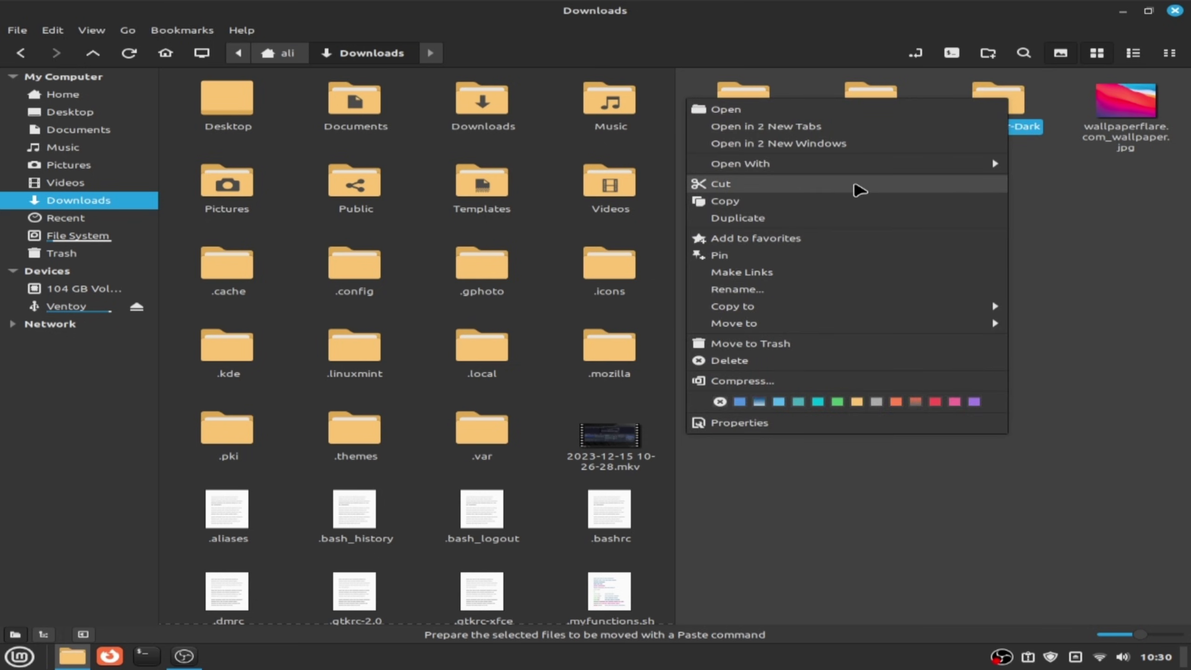
left_click(858, 188)
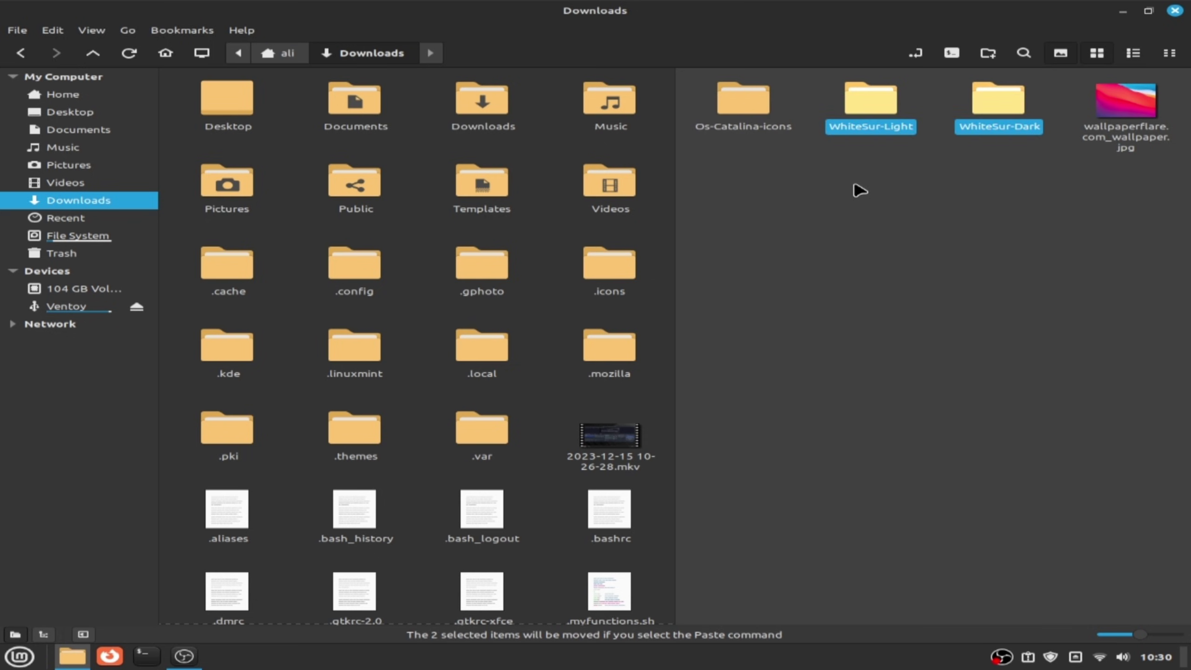
double_click(355, 437)
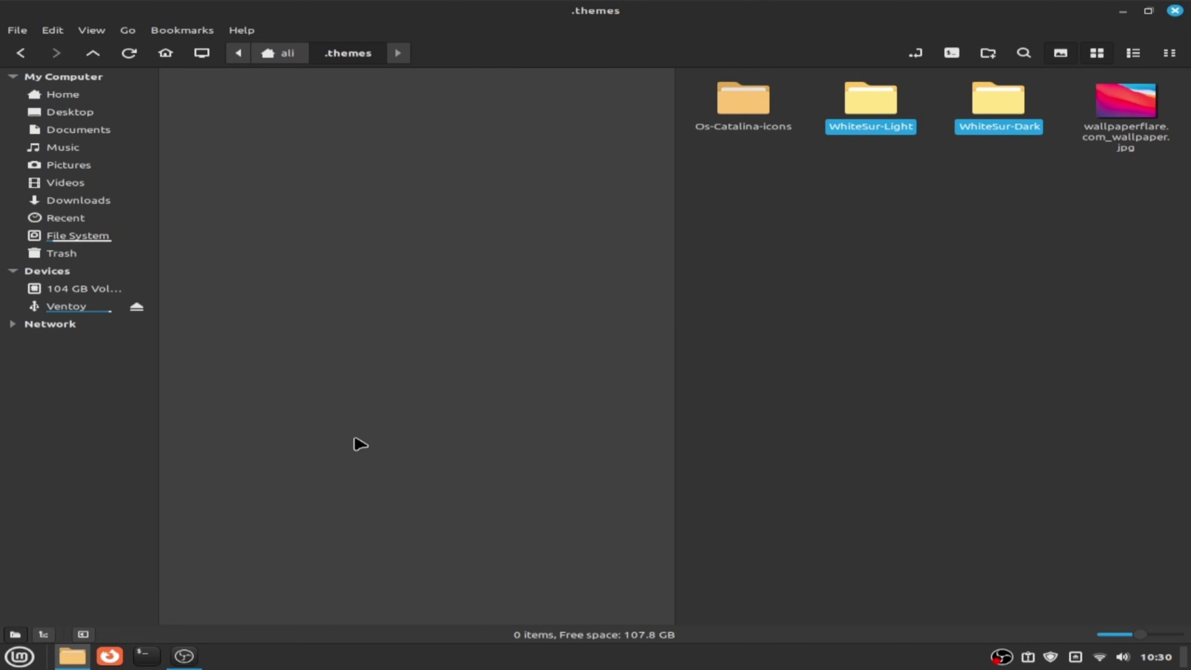
right_click(350, 243)
left_click(392, 383)
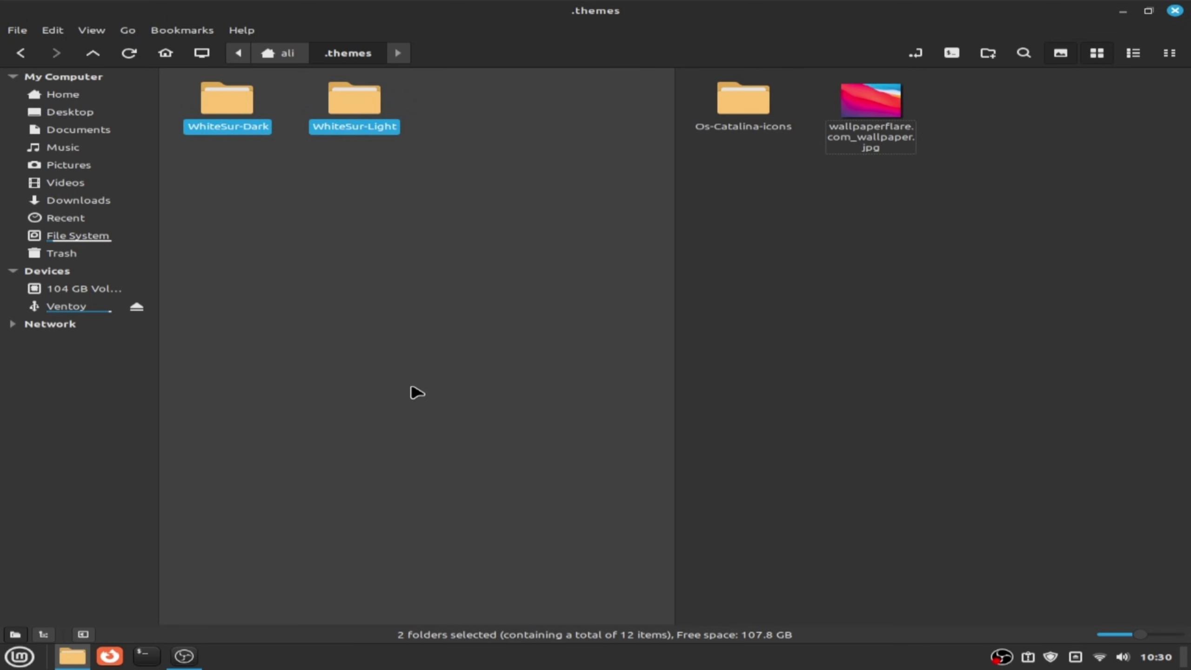
left_click(87, 98)
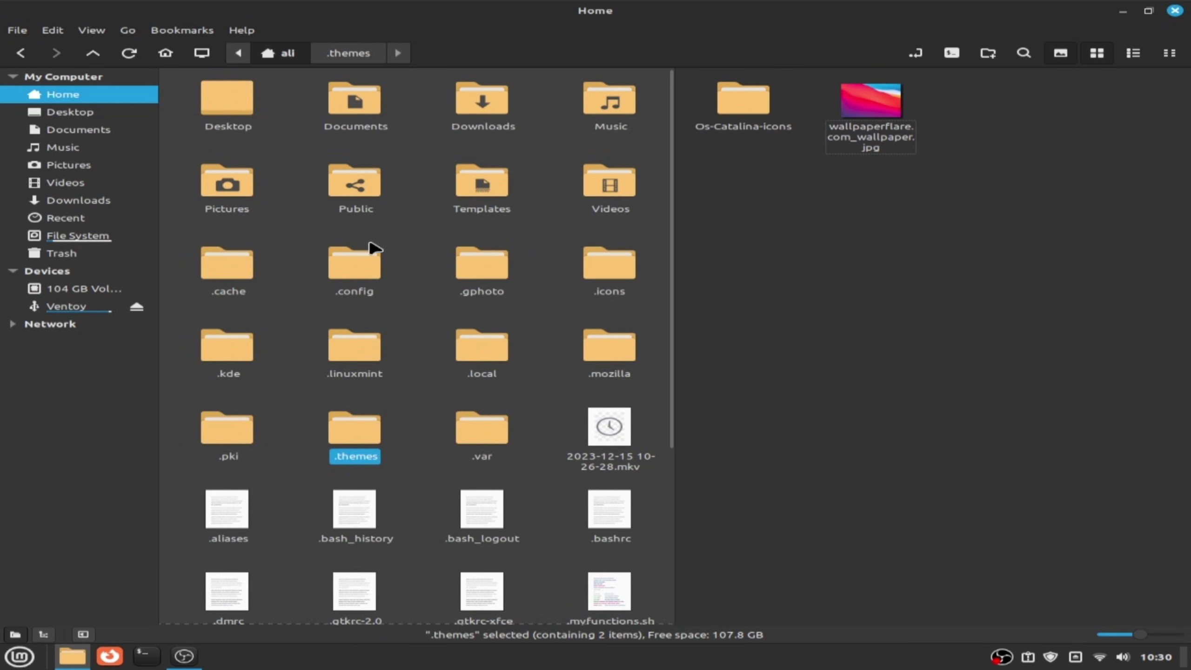
- Move Os-Catalina-Icons and Os-Catalina-Night into ~/.icons, then close Files
double_click(613, 291)
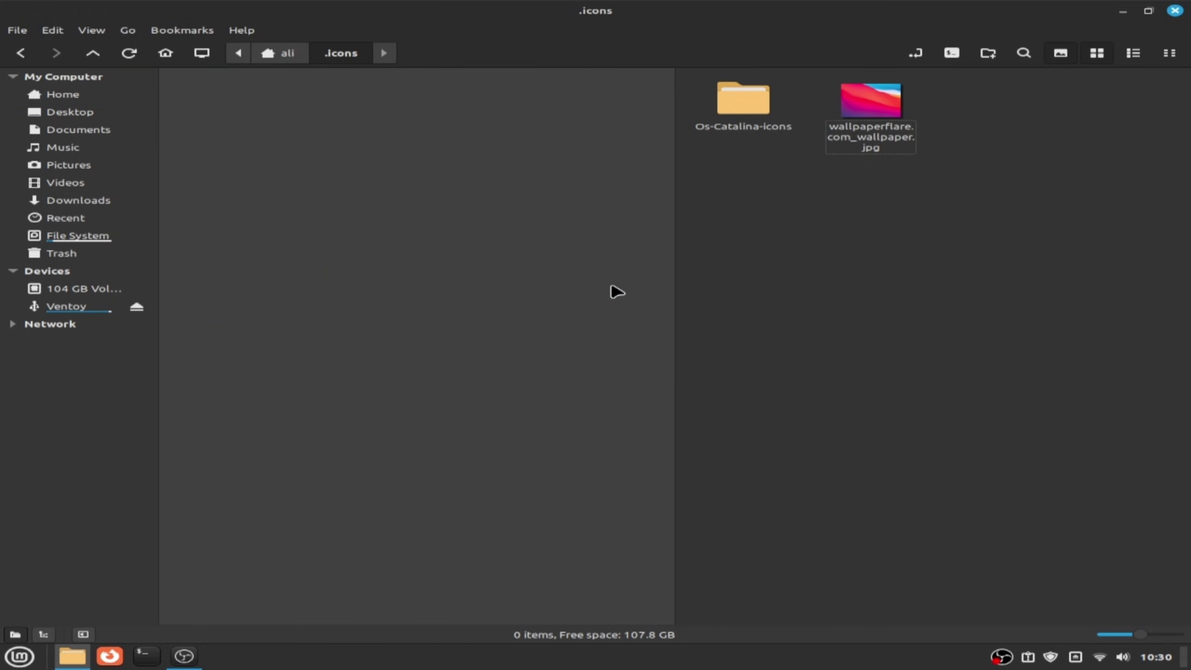
double_click(746, 107)
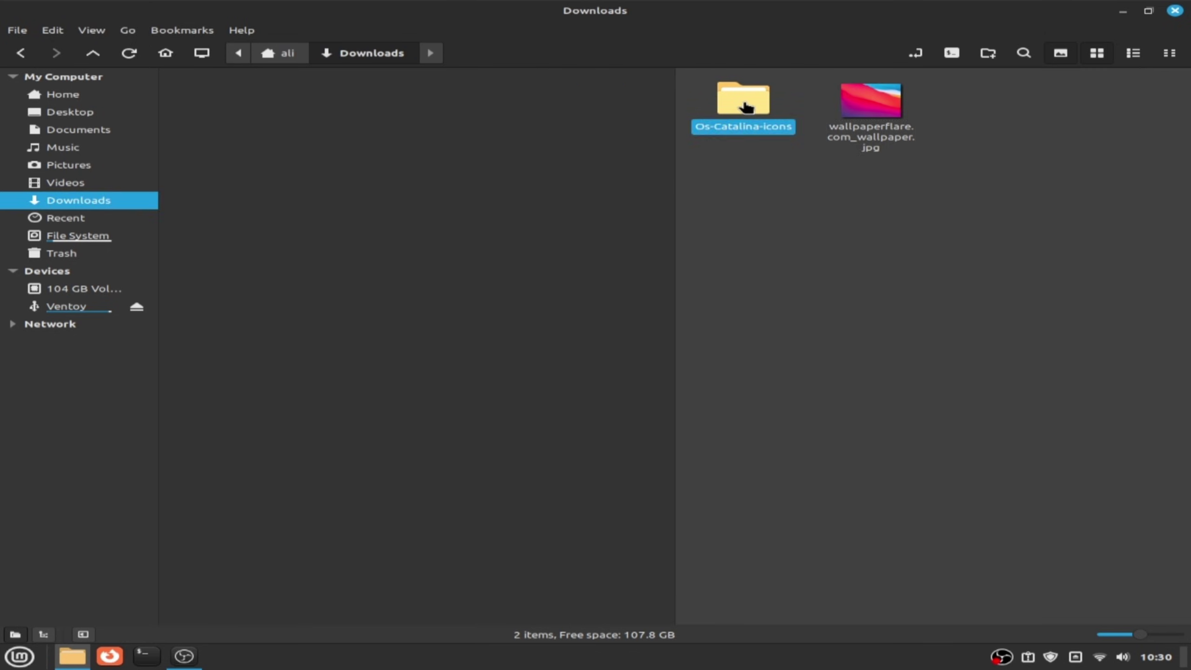
left_click_drag(729, 187, 877, 108)
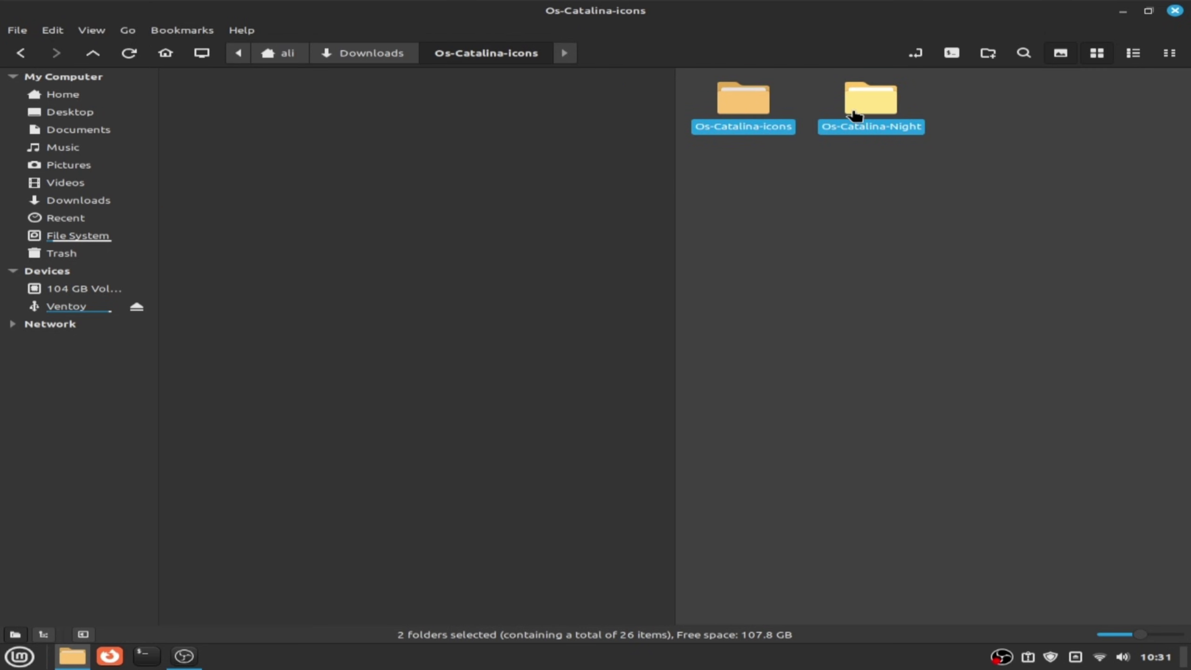
right_click(857, 115)
left_click(883, 195)
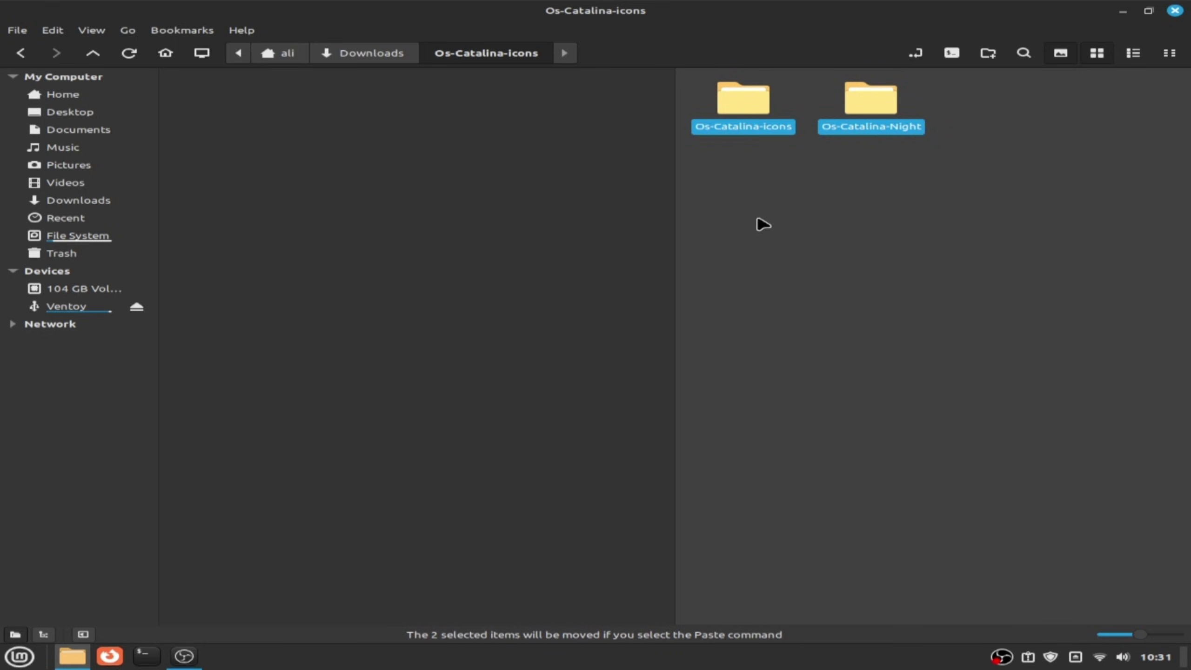
left_click(259, 198)
right_click(254, 193)
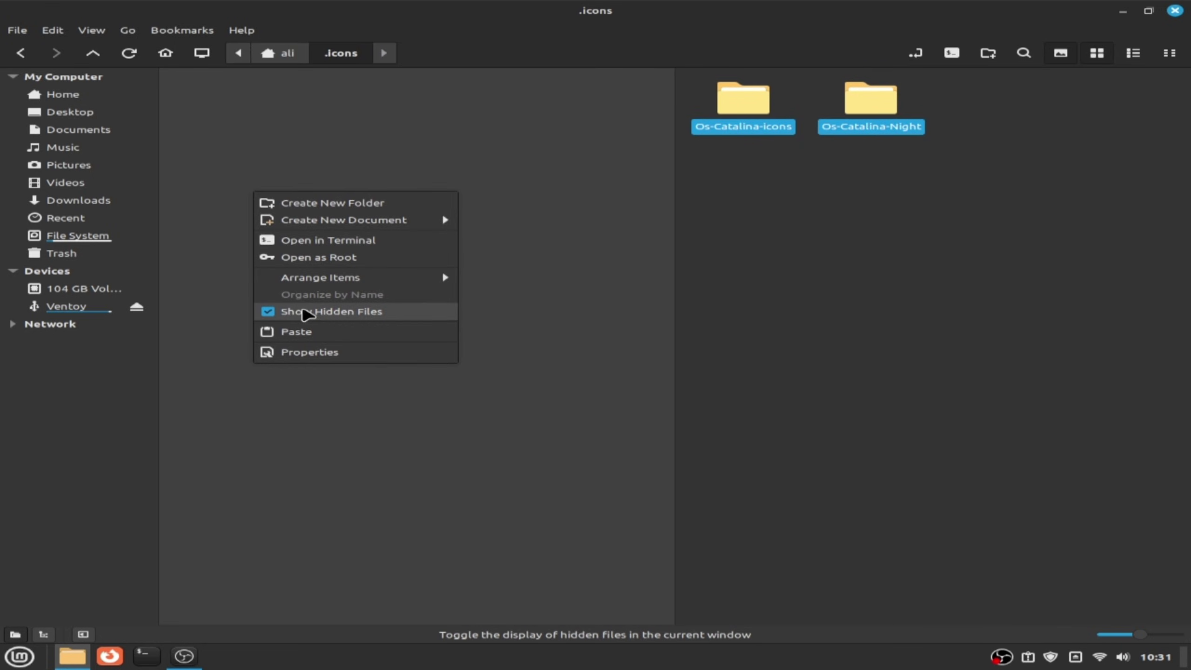
left_click(317, 331)
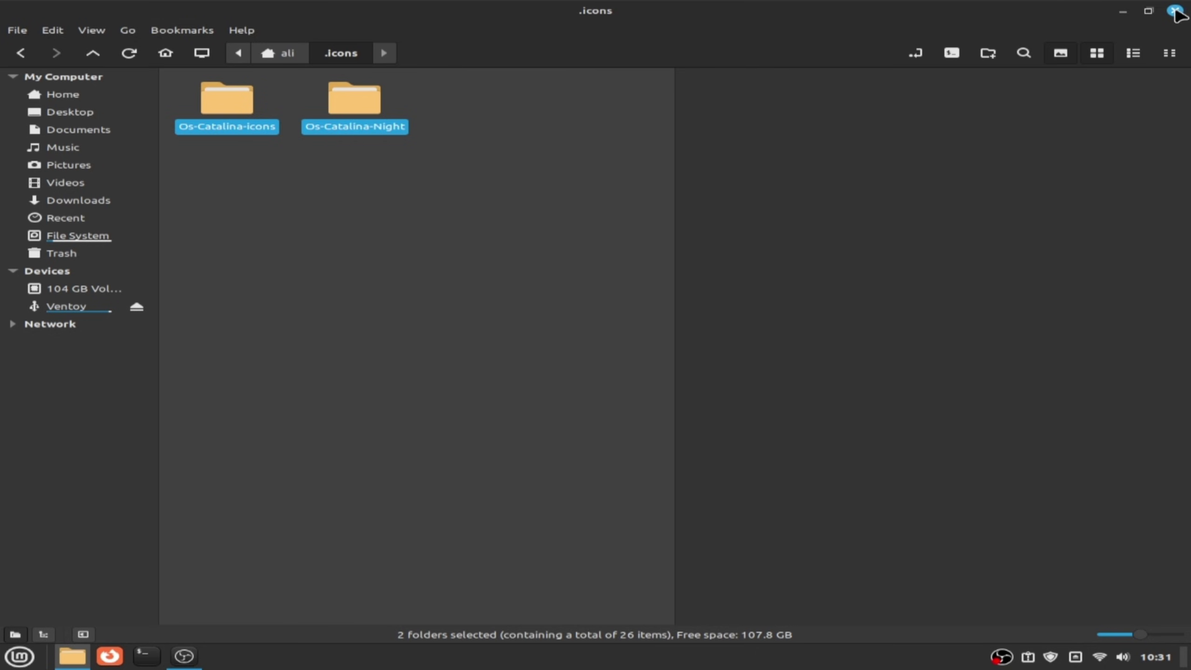
left_click(1175, 11)
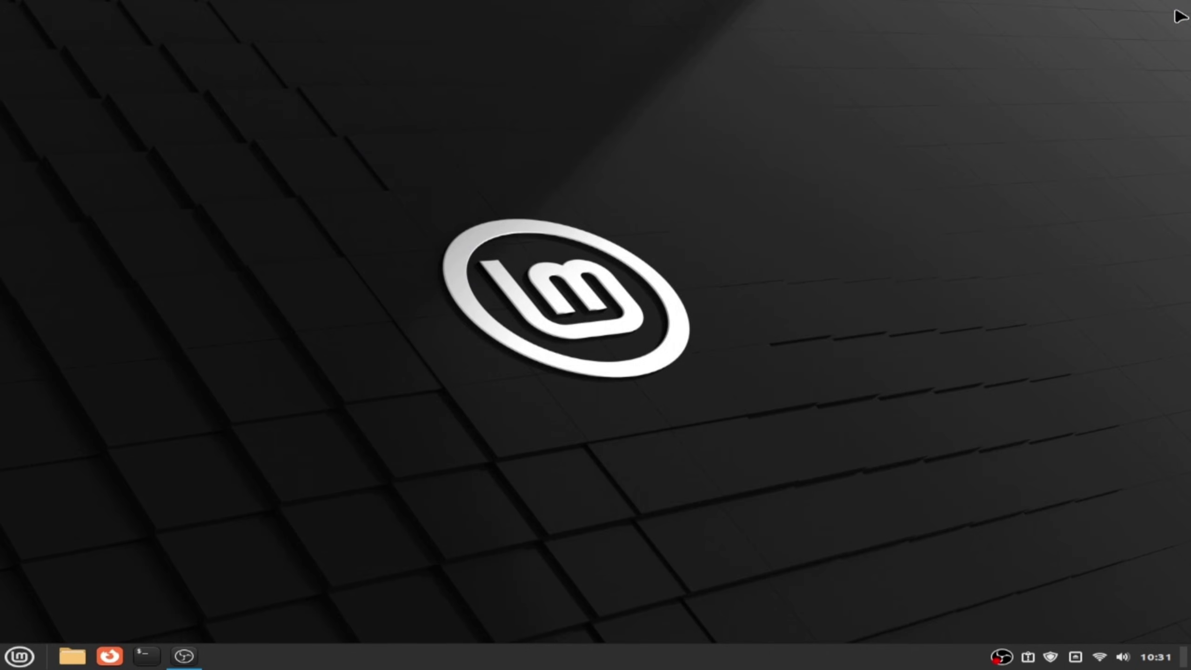
- Open Themes, switch to light appearance, and set the application theme to WhiteSur-Light
left_click(19, 655)
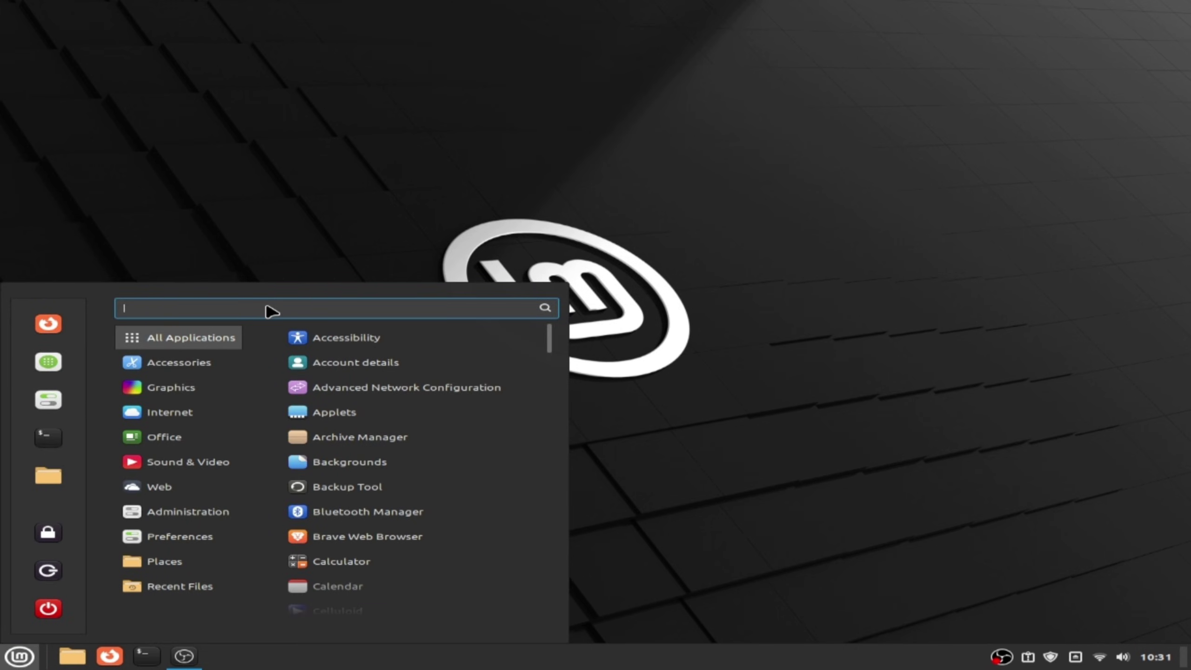
type("the")
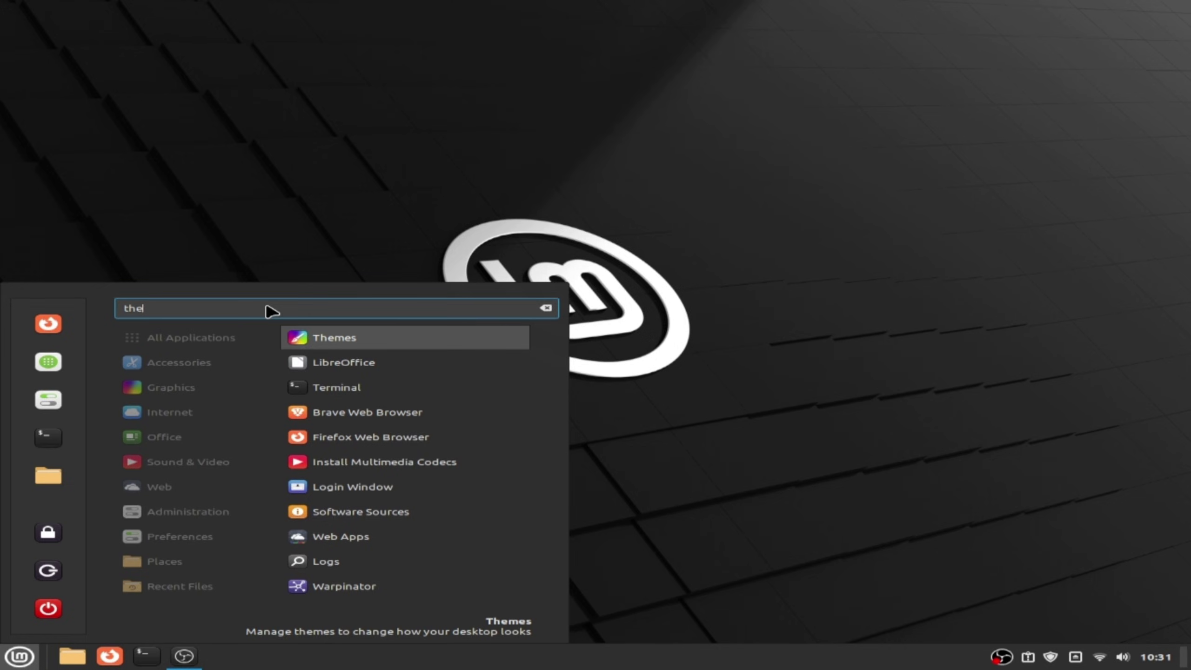
key("Return")
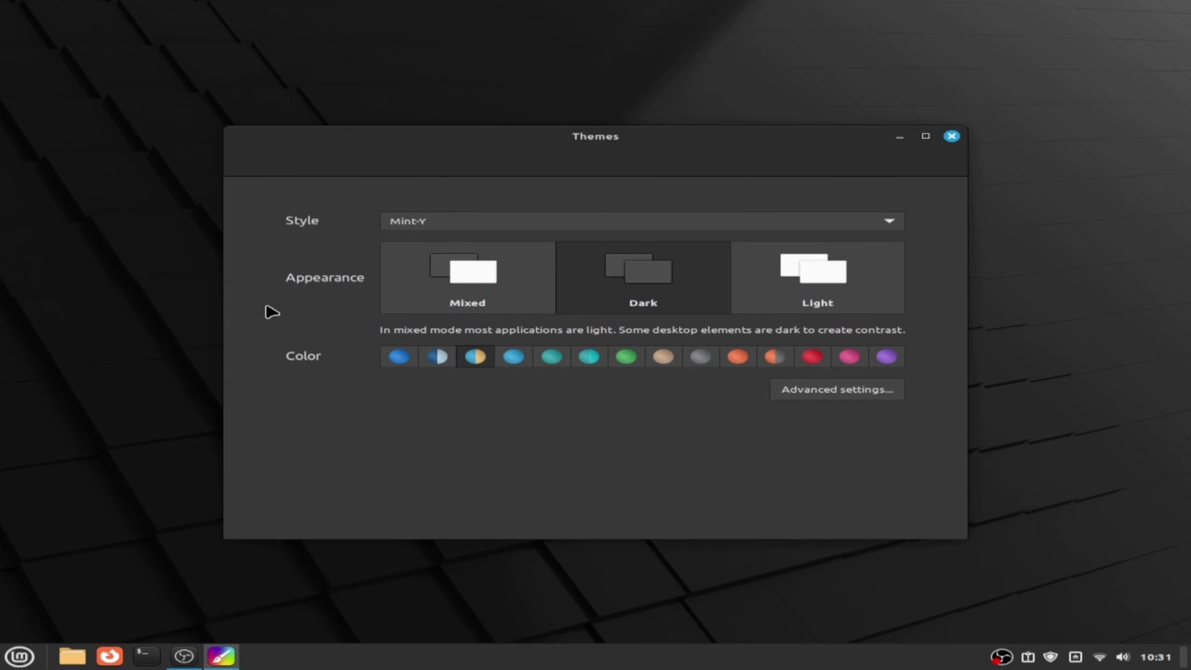
left_click(834, 269)
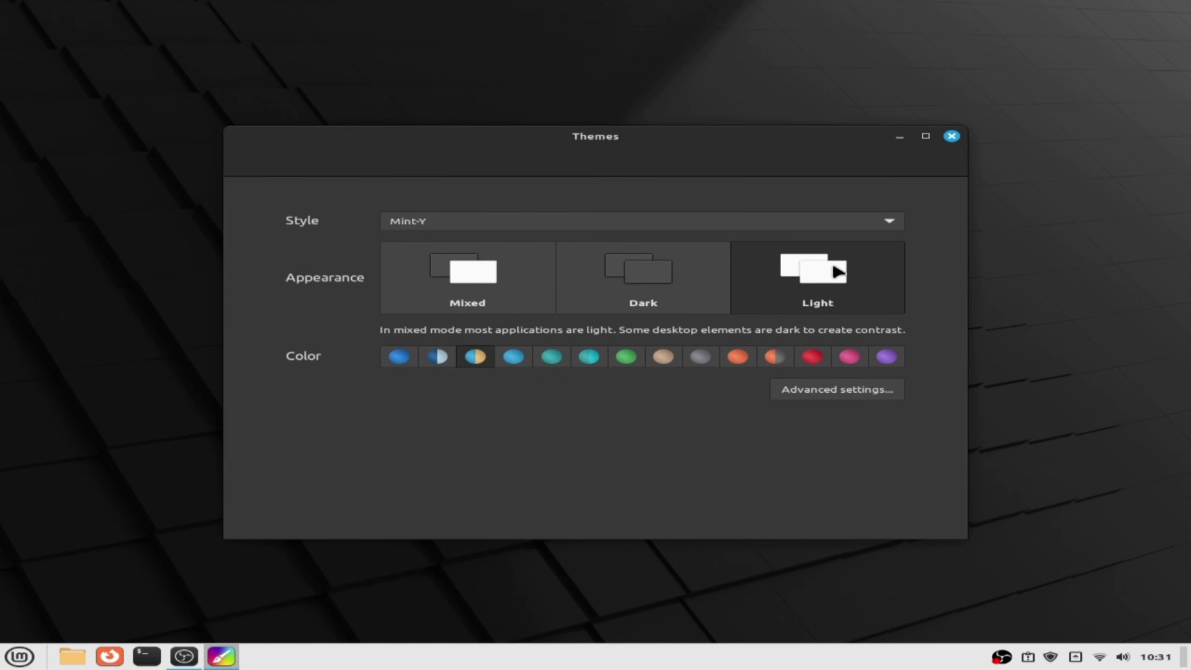
left_click(837, 398)
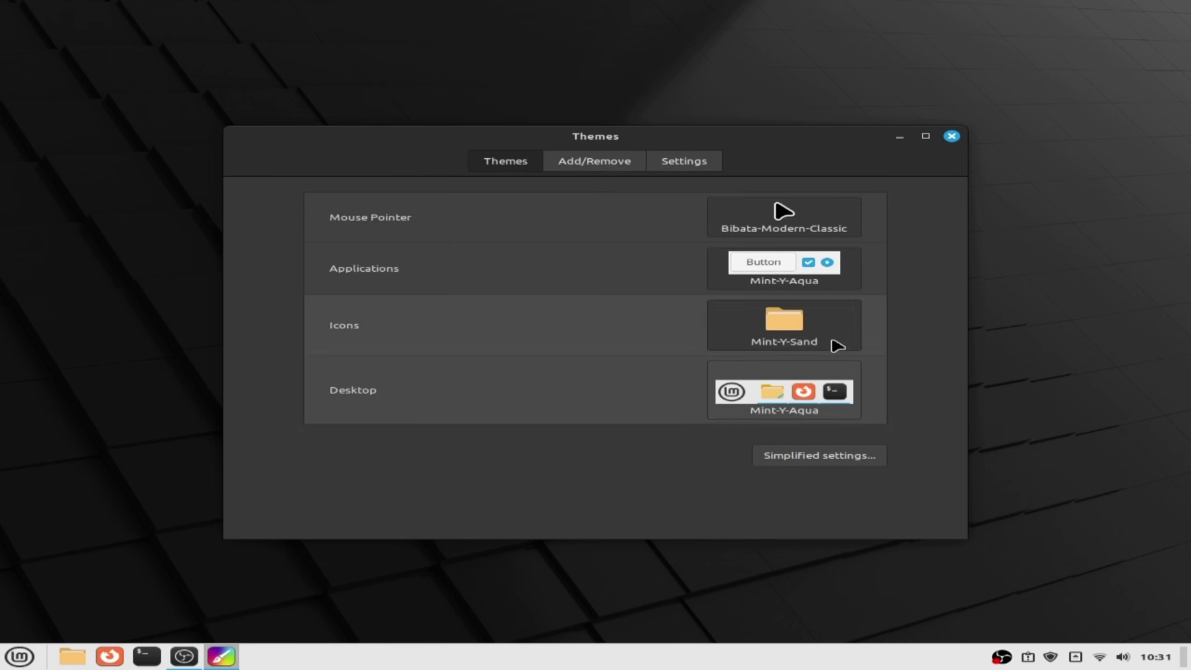
left_click(827, 271)
scroll(827, 272, "down", 3)
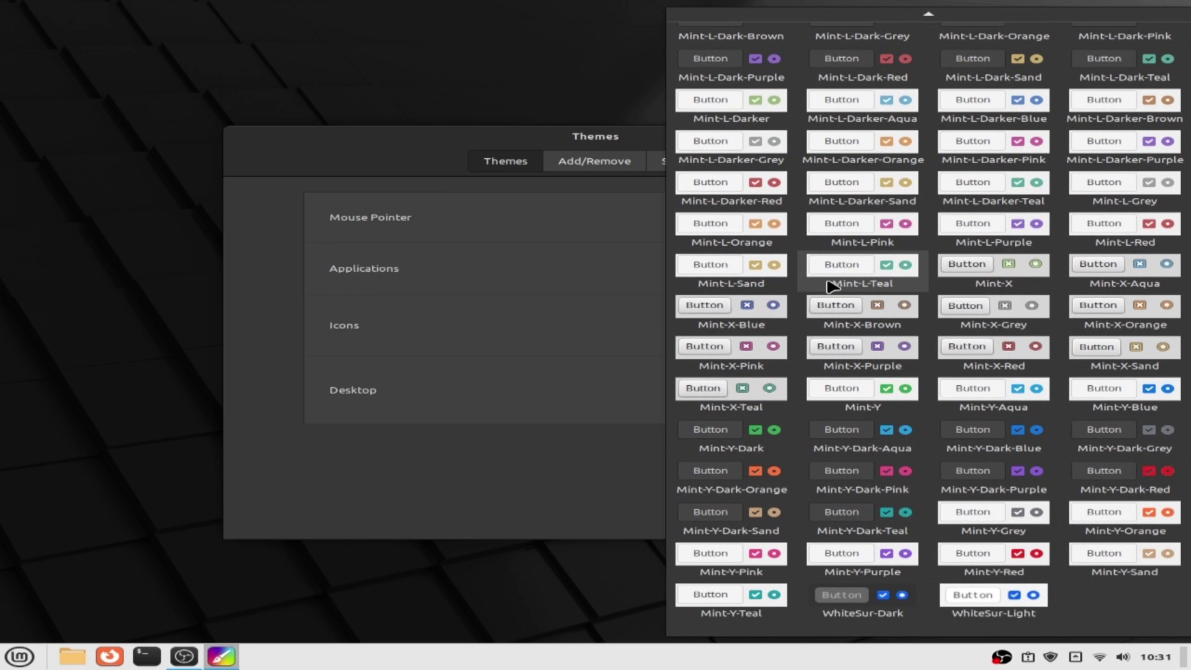
left_click(1018, 594)
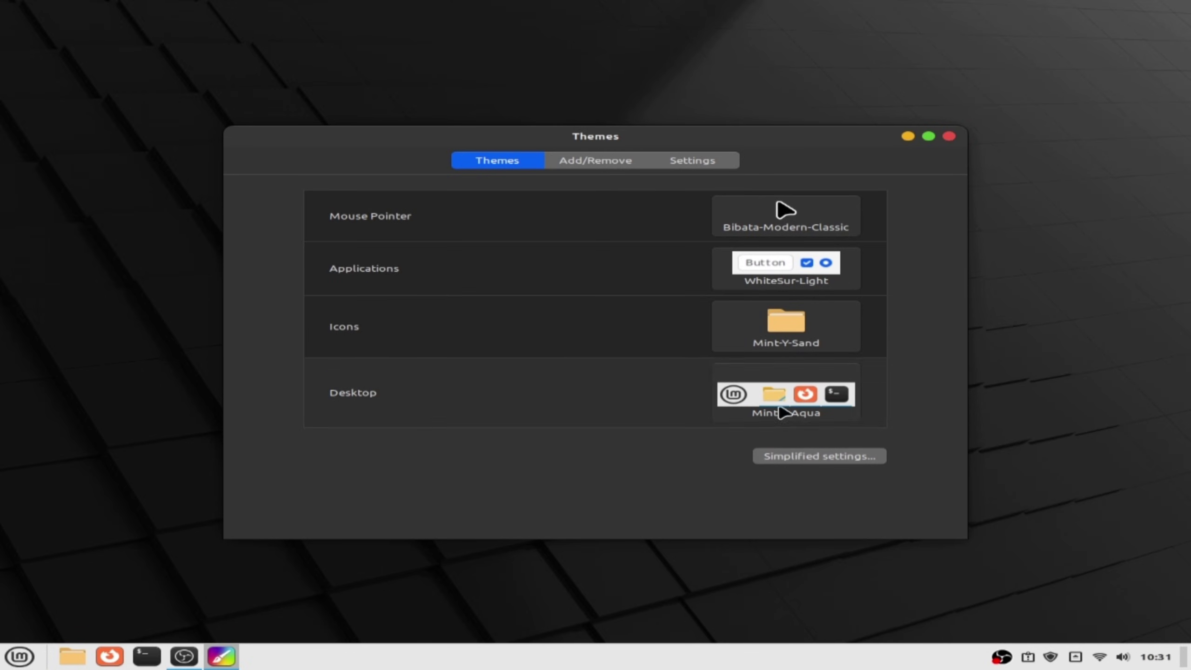
- Choose Os-Catalina-icons for icons and WhiteSur-Light for the desktop, then close Themes
left_click(786, 325)
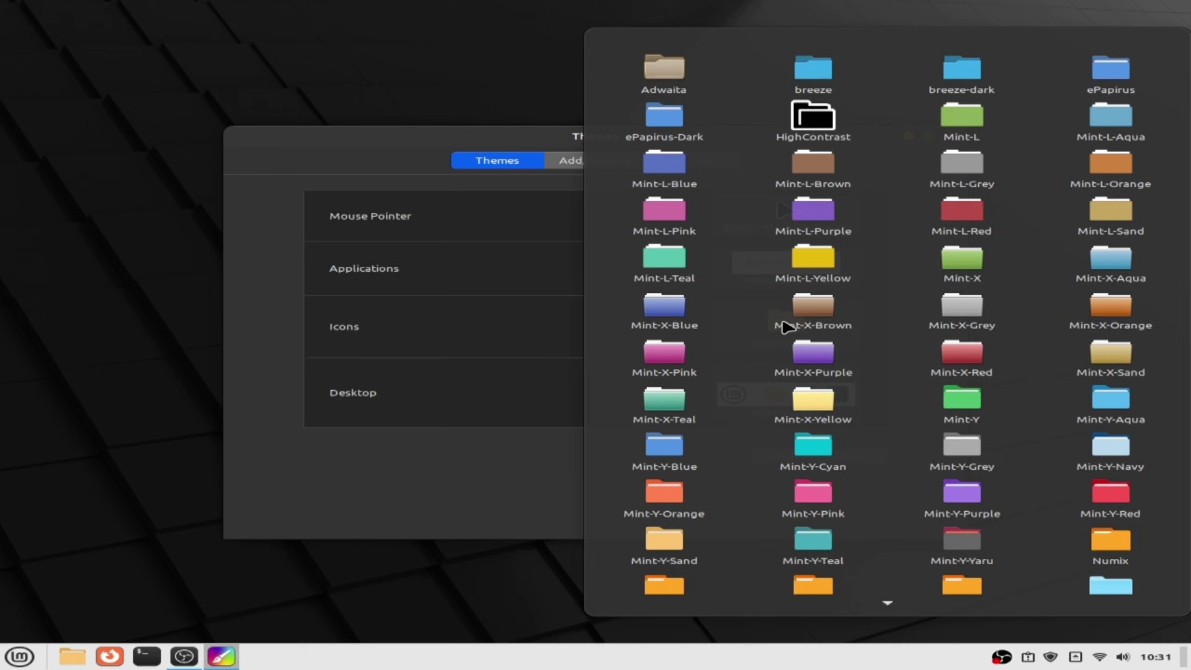
scroll(786, 326, "down", 3)
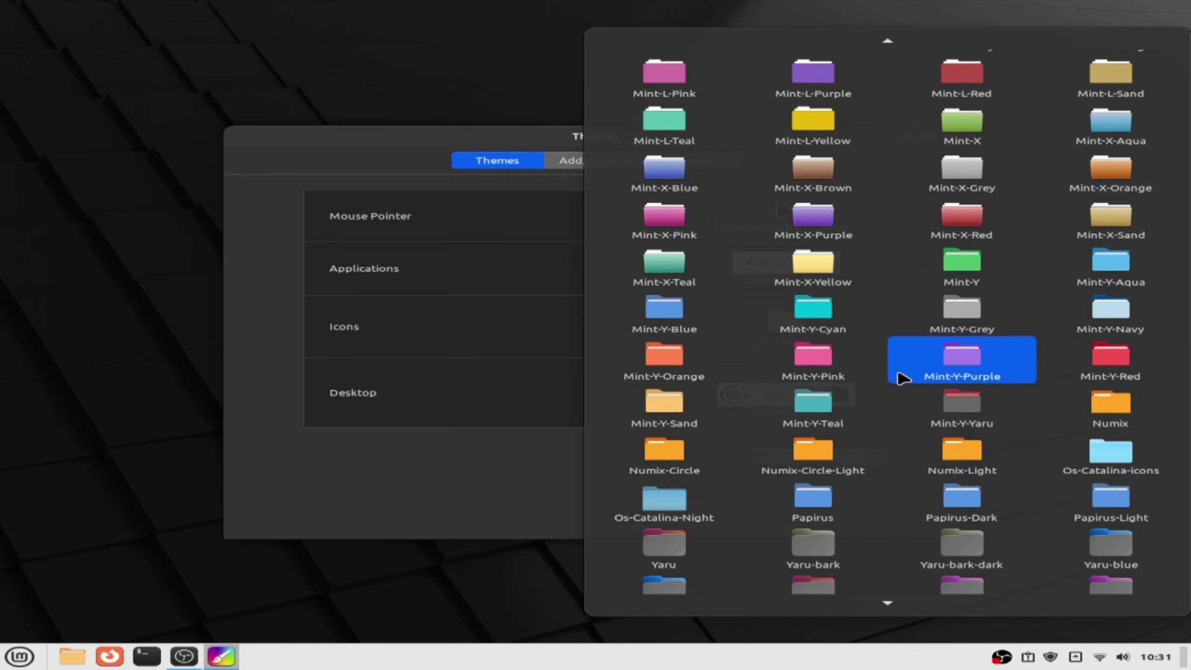
left_click(1097, 453)
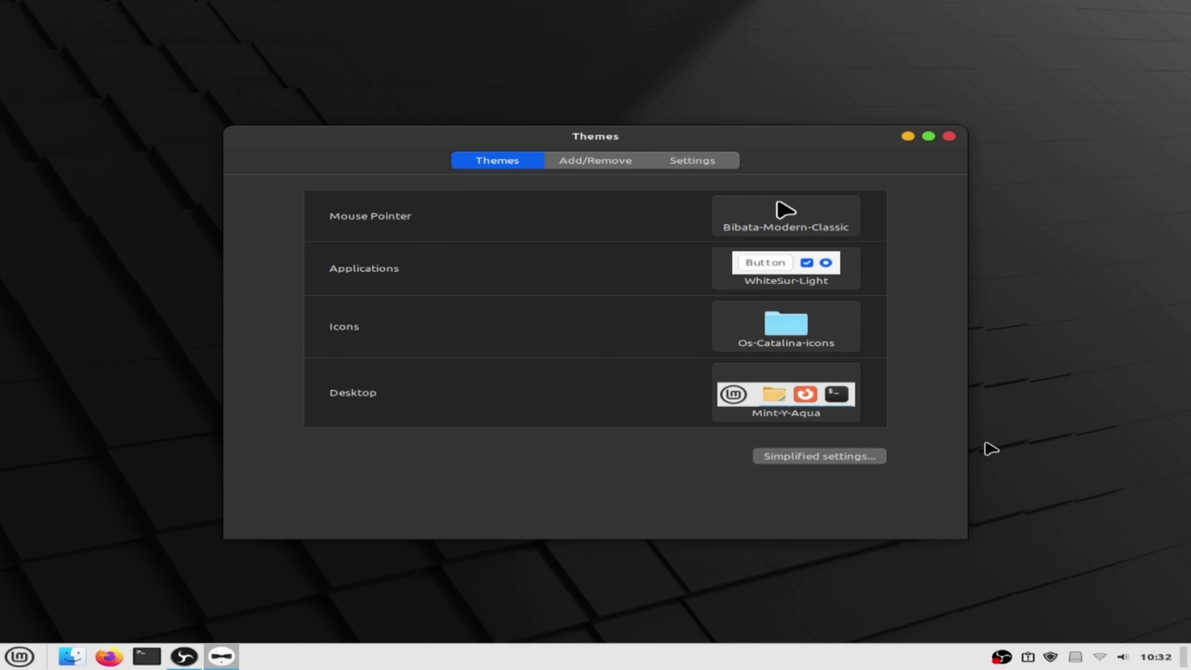
left_click(777, 398)
scroll(782, 409, "down", 5)
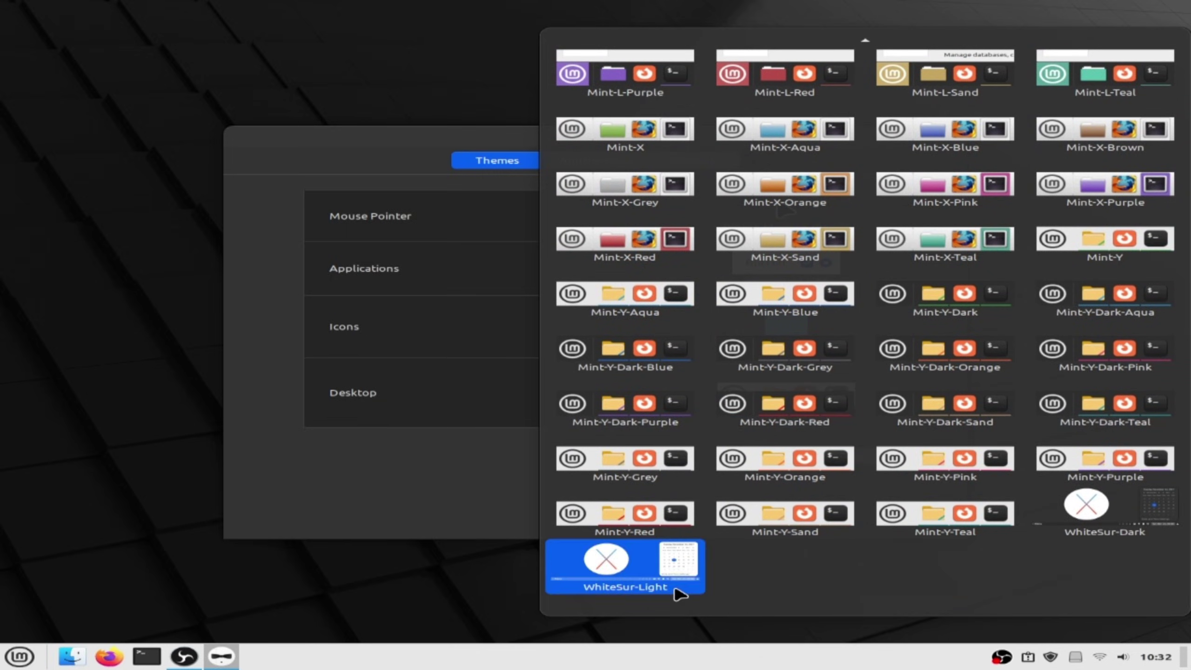
left_click(665, 575)
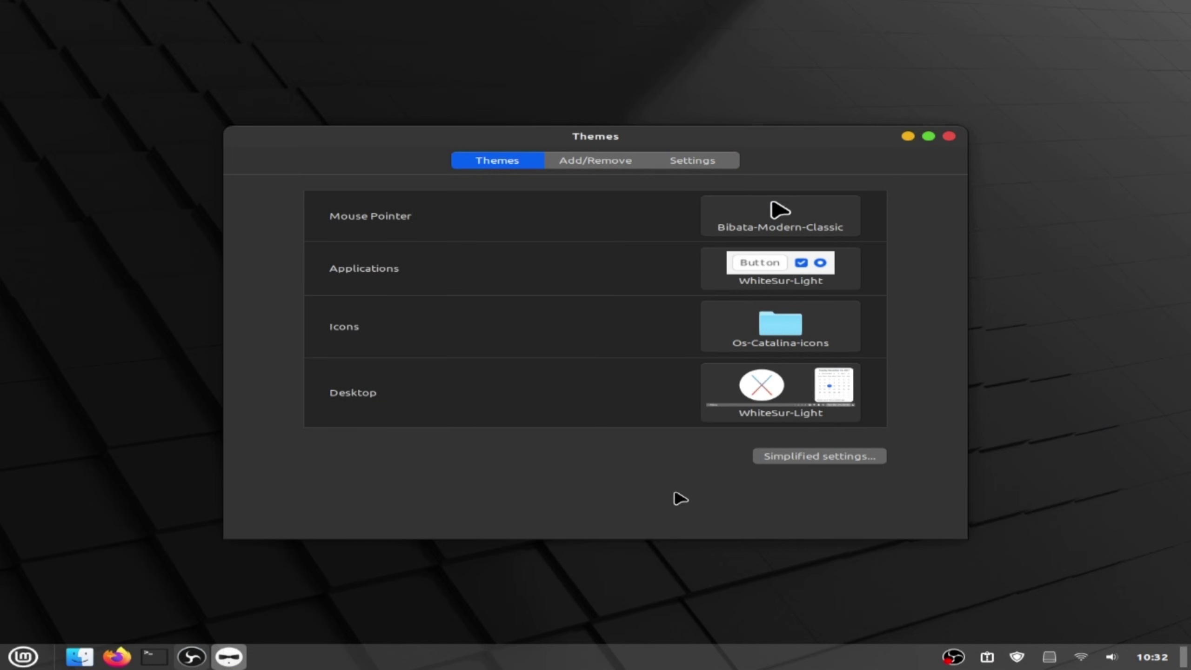
left_click(950, 137)
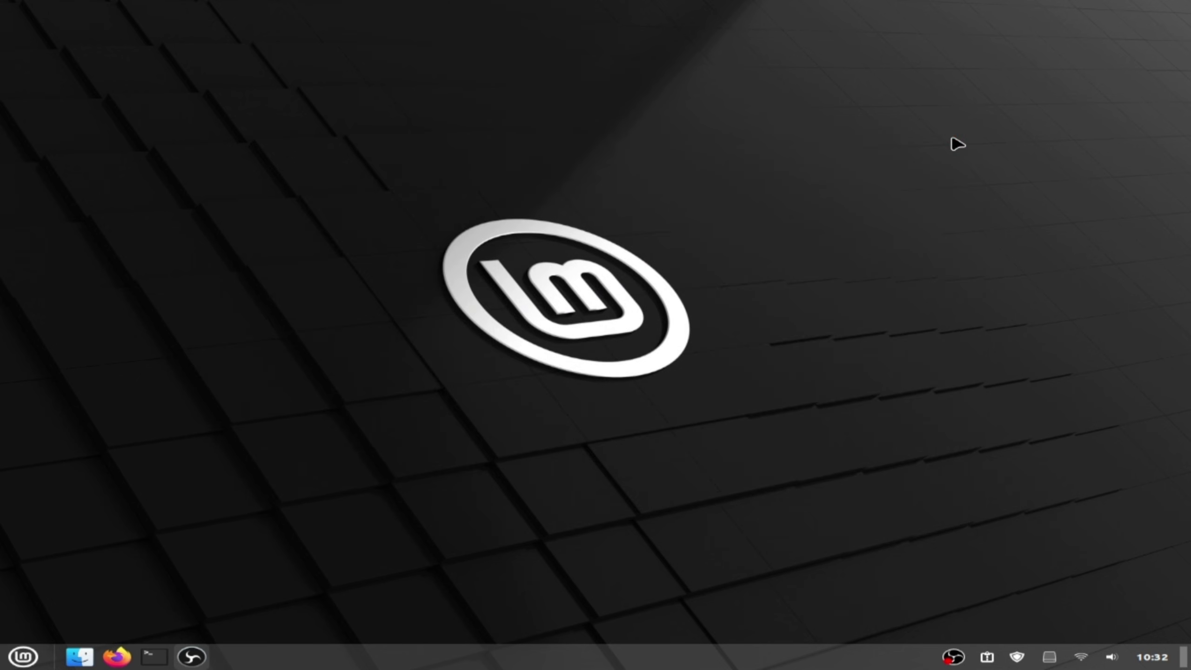
- Use the panel's Move option to place the Cinnamon panel along the top screen edge
right_click(353, 666)
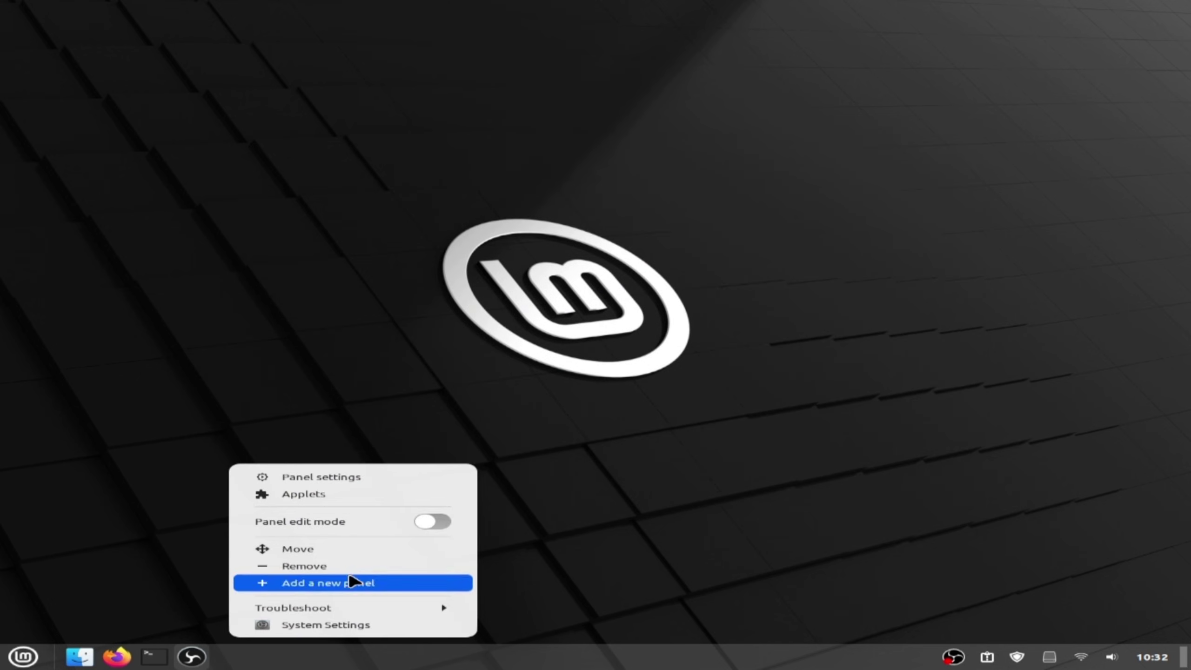
left_click(357, 551)
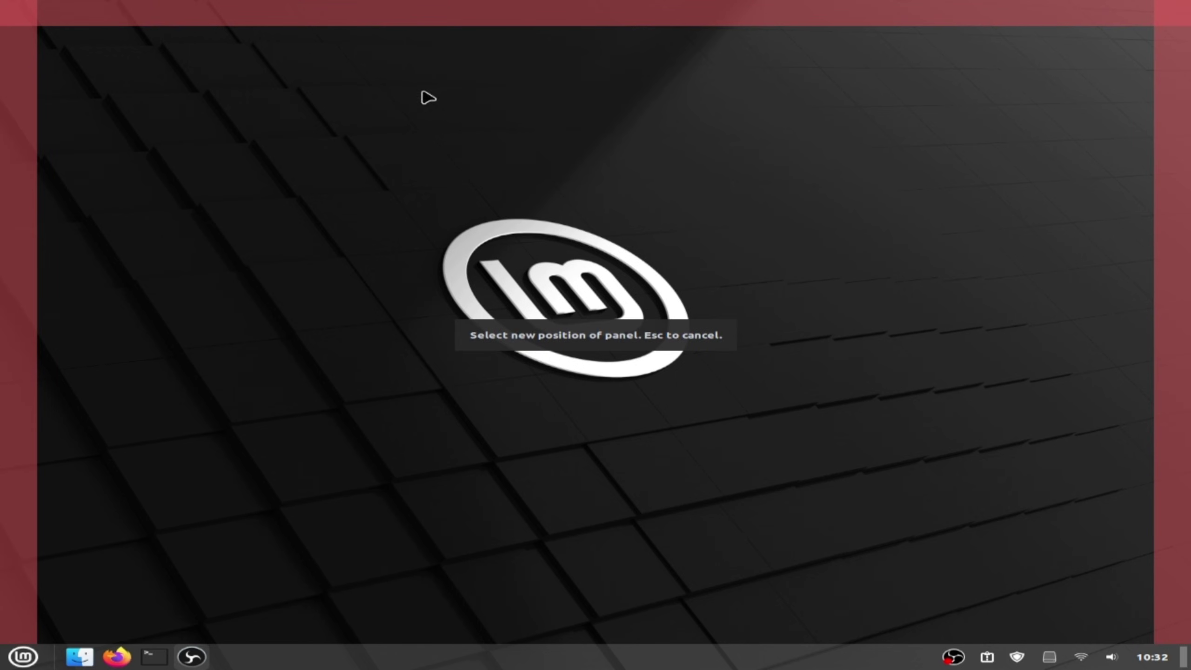
left_click(443, 20)
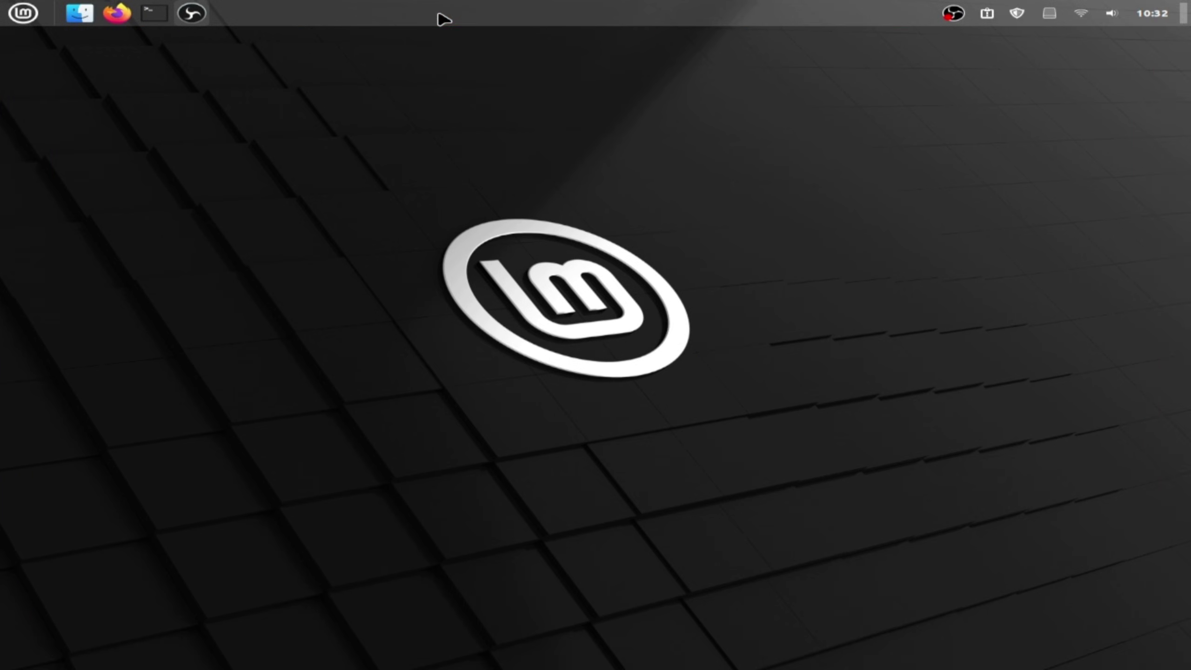
right_click(443, 20)
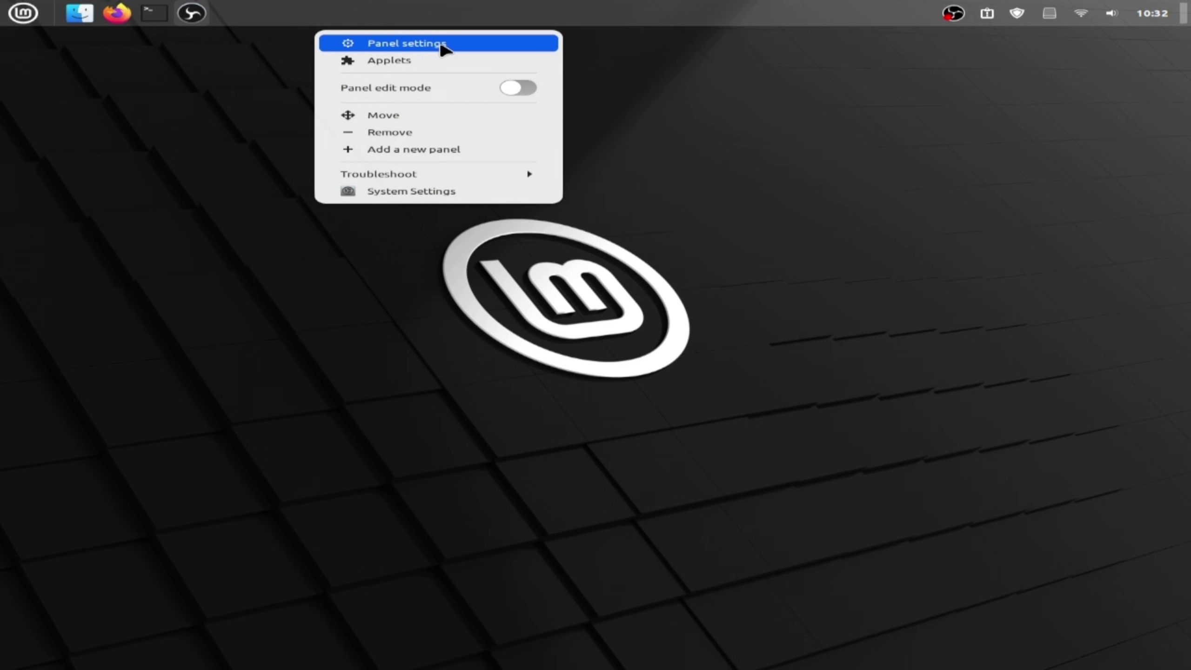
- Reduce the top panel height to 26 and its symbolic icon size to 21
left_click(442, 43)
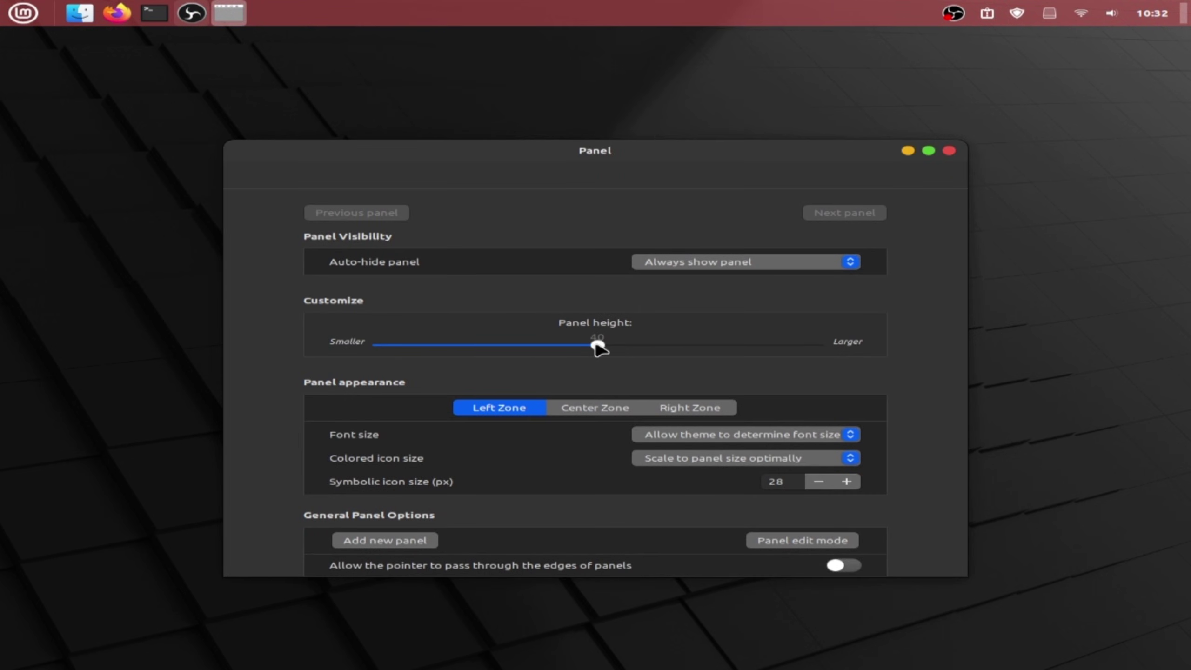
left_click_drag(600, 348, 444, 351)
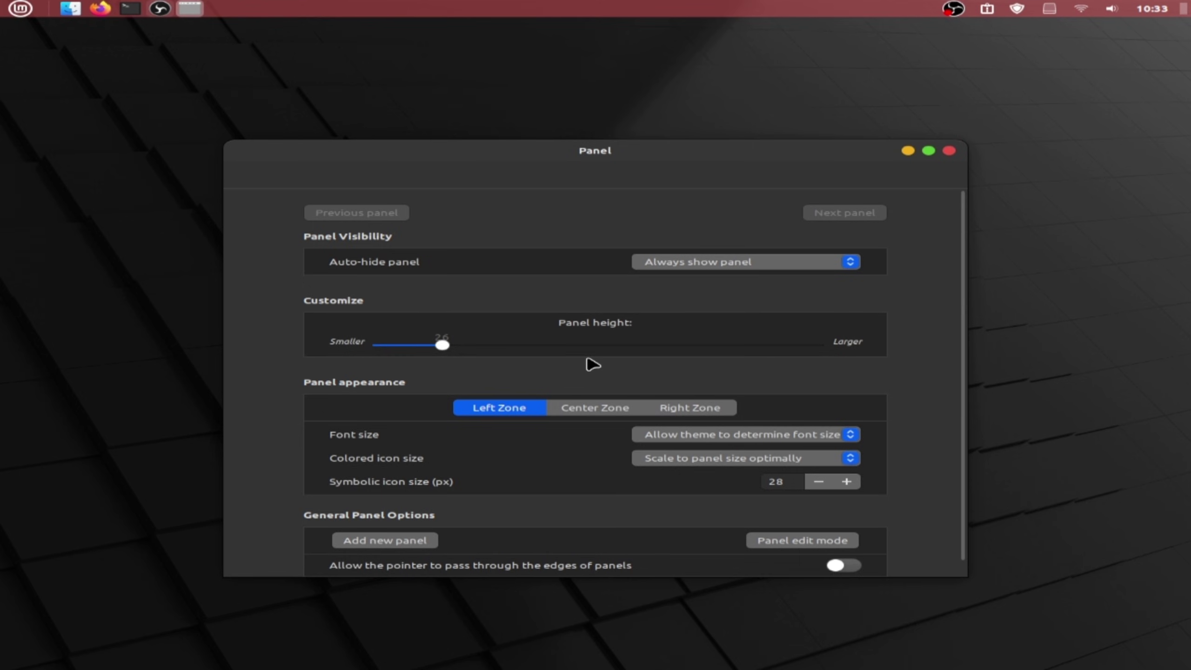
left_click(819, 482)
left_click(948, 151)
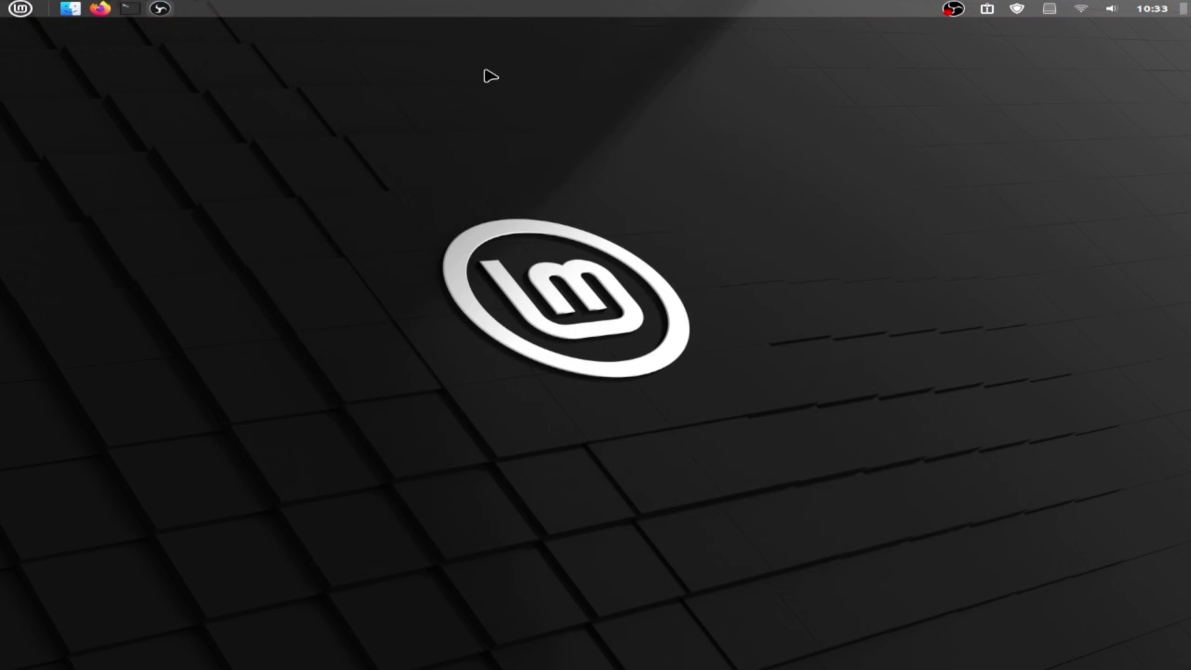
- Add the Recent documents applet to the top panel
right_click(373, 14)
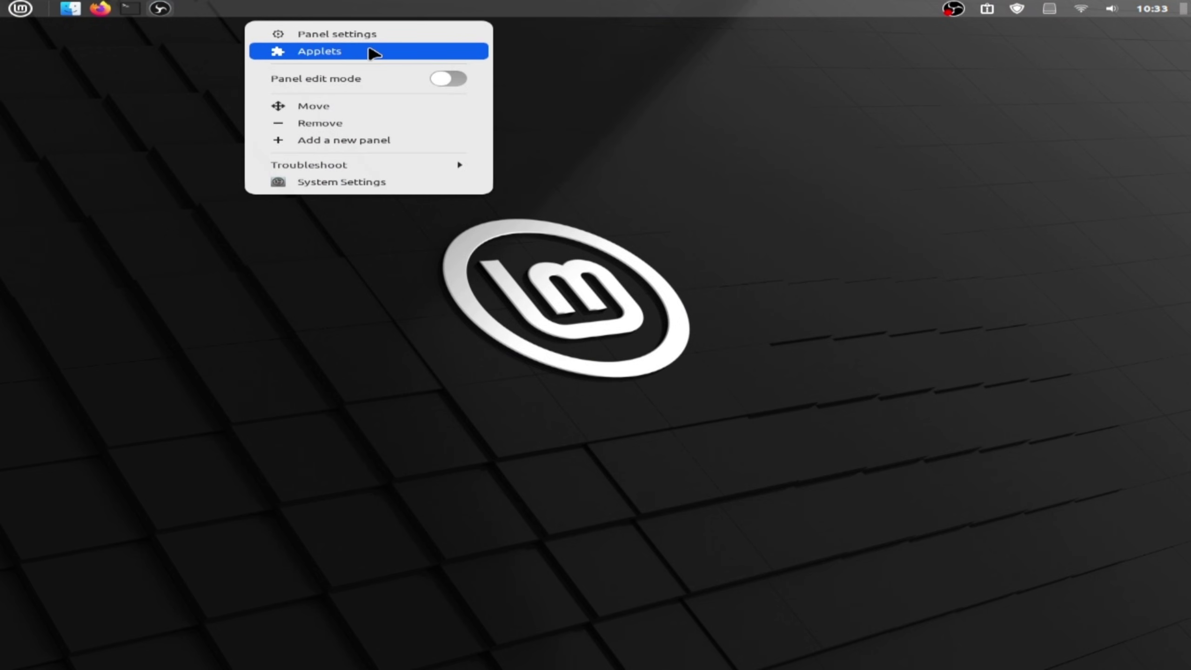
left_click(374, 52)
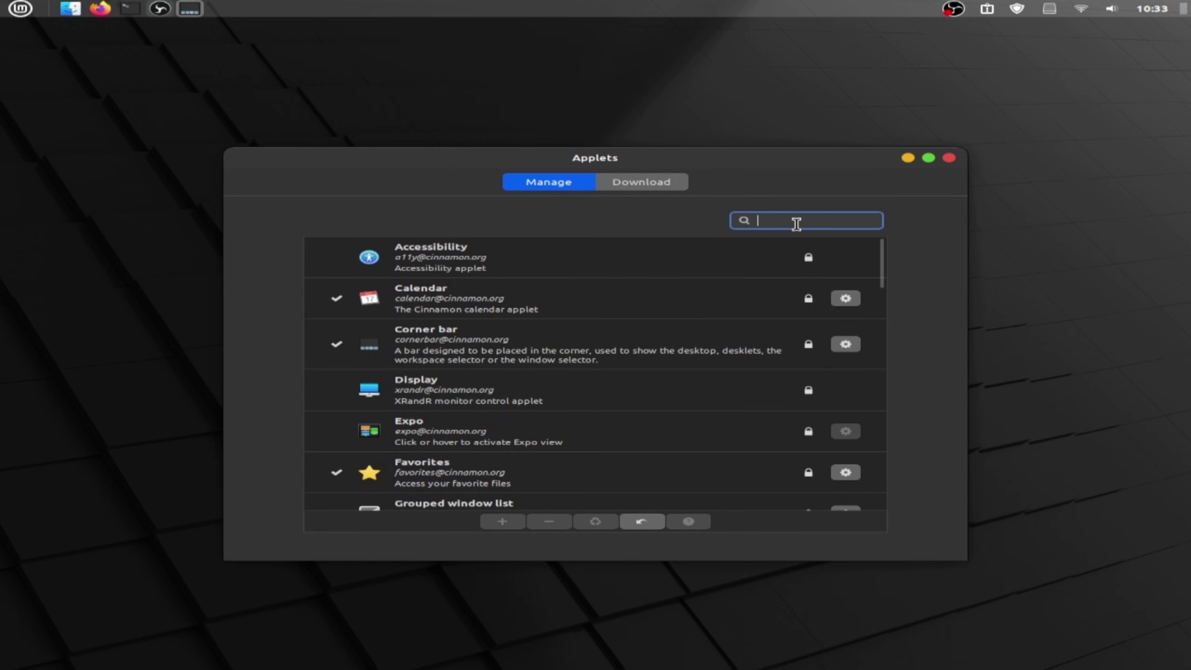
type("rece")
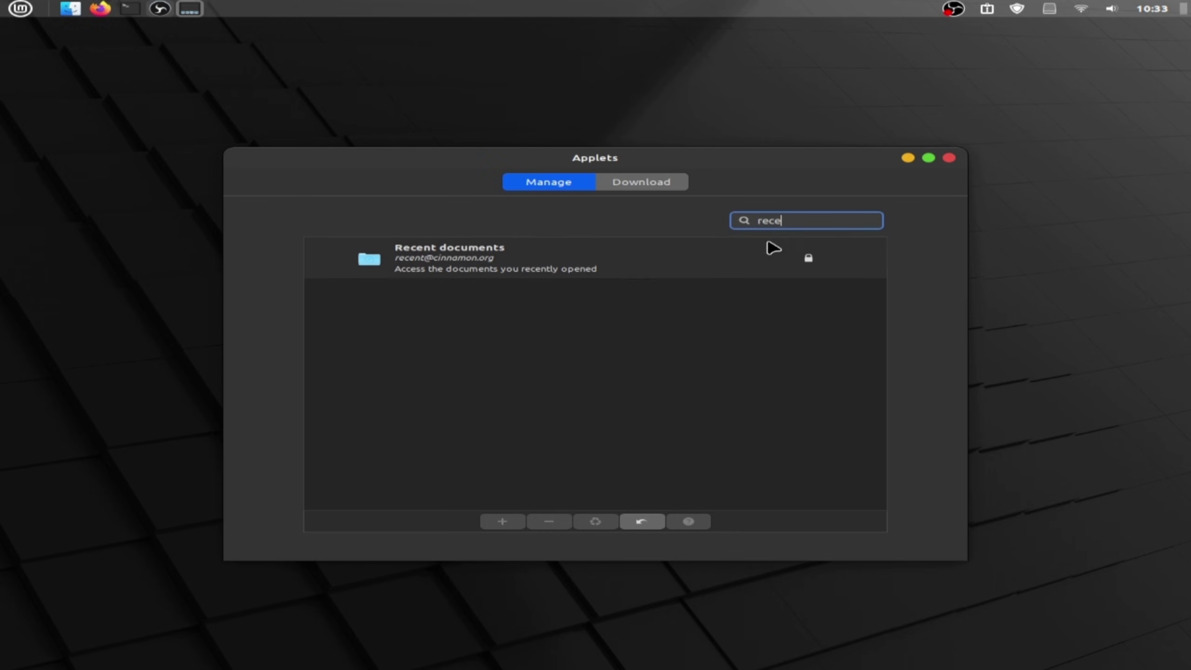
left_click(712, 273)
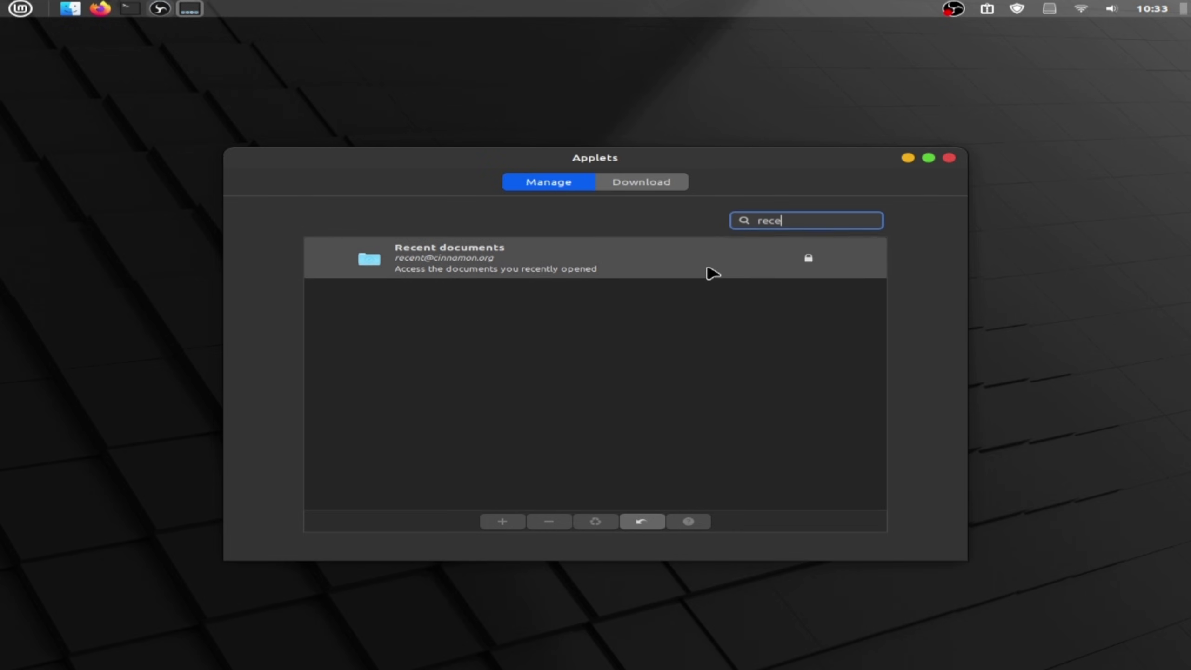
left_click(502, 522)
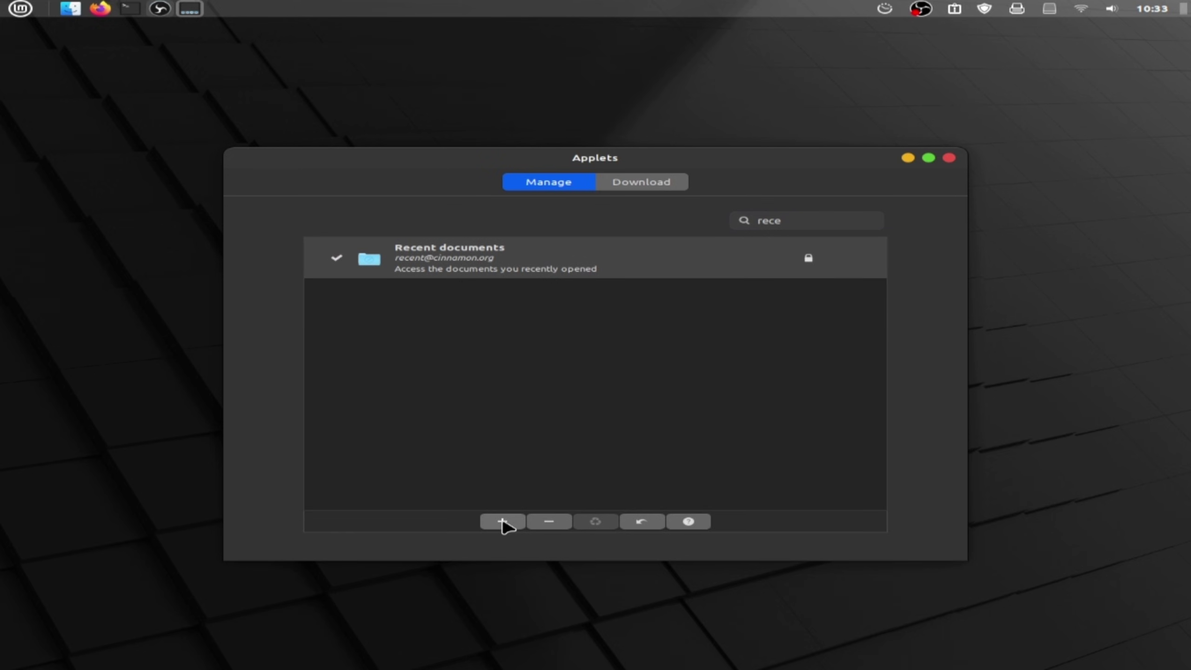
- Download and install the Places Center applet
left_click(643, 184)
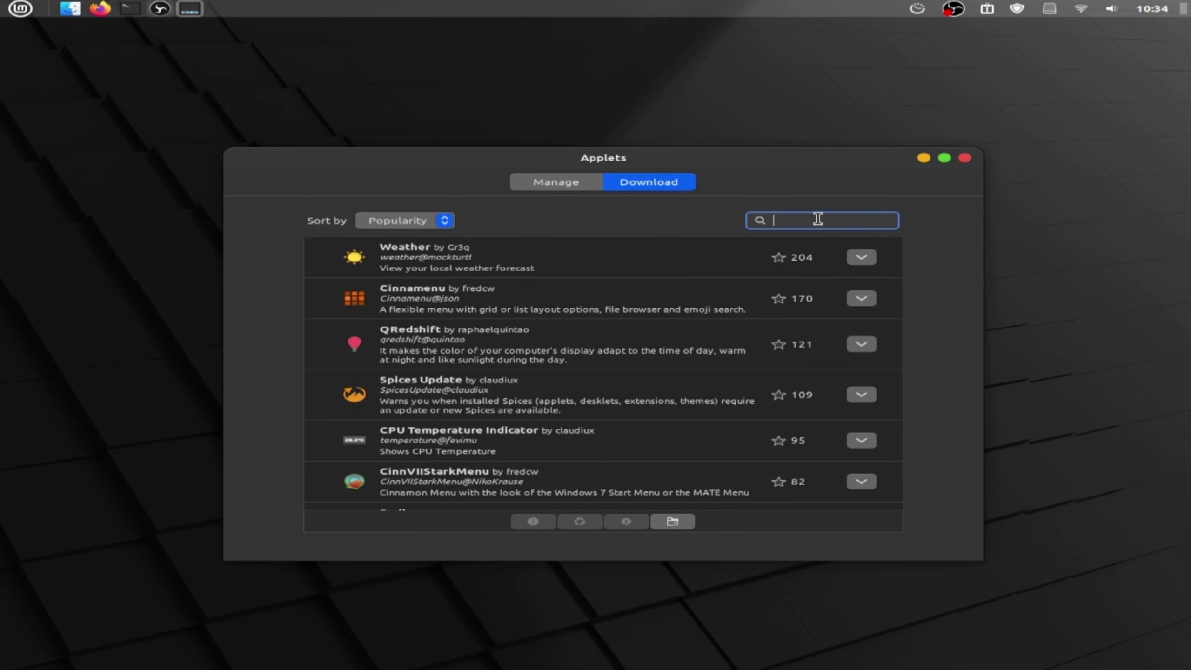
type("p")
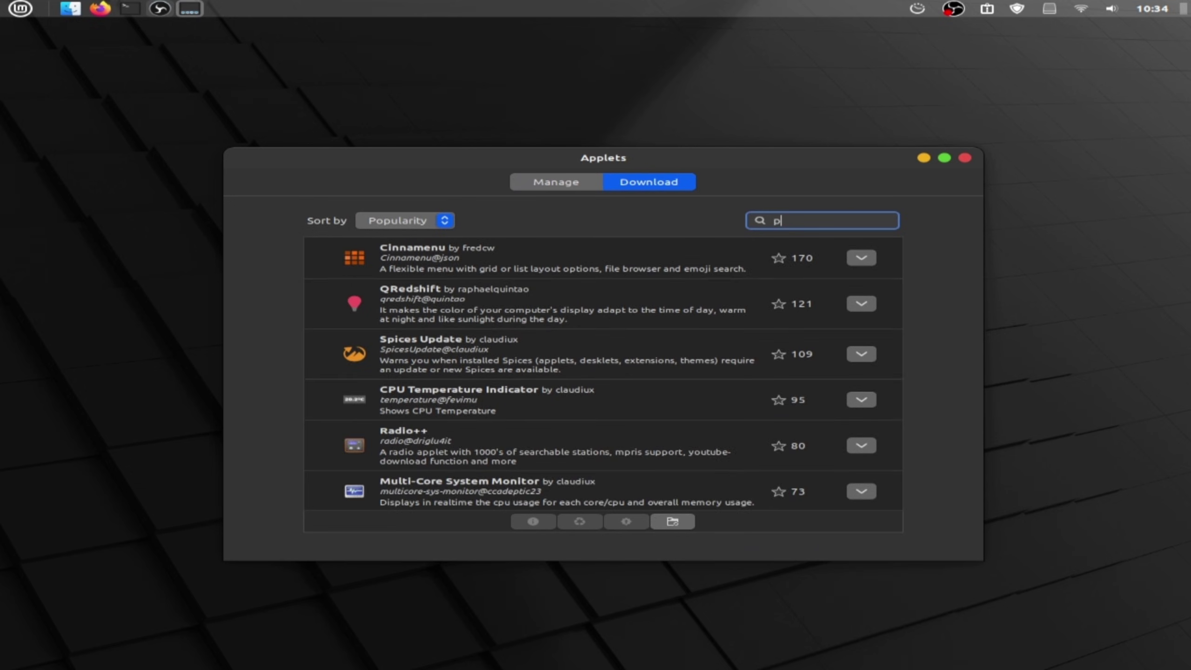
type("laces")
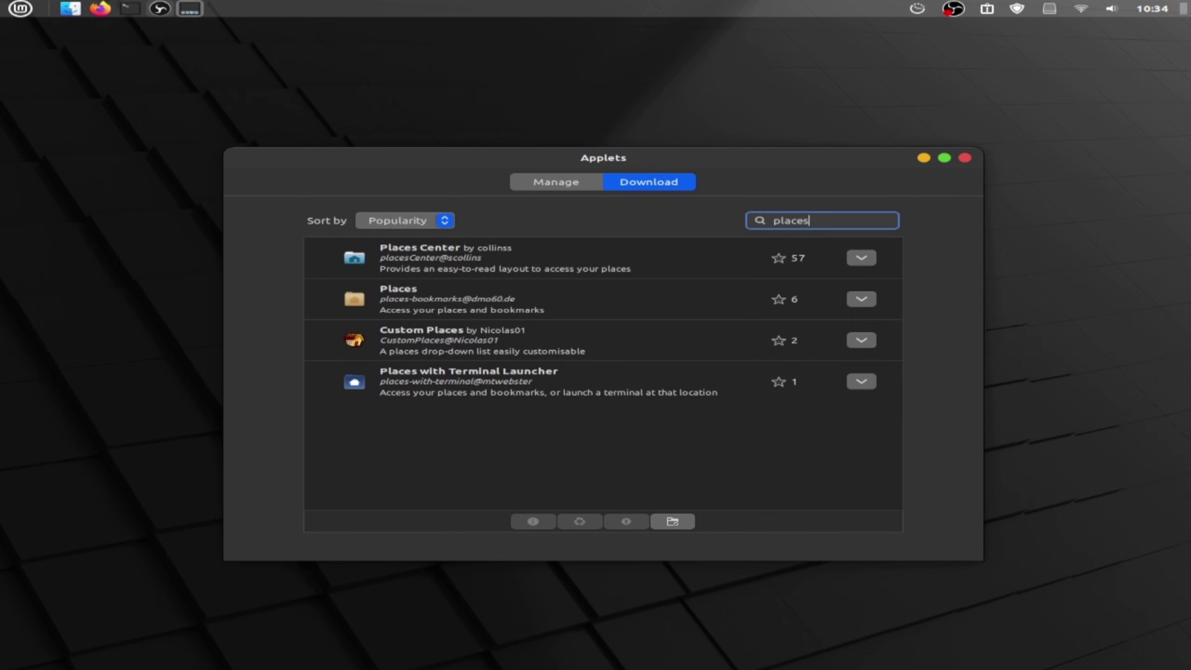
left_click(860, 259)
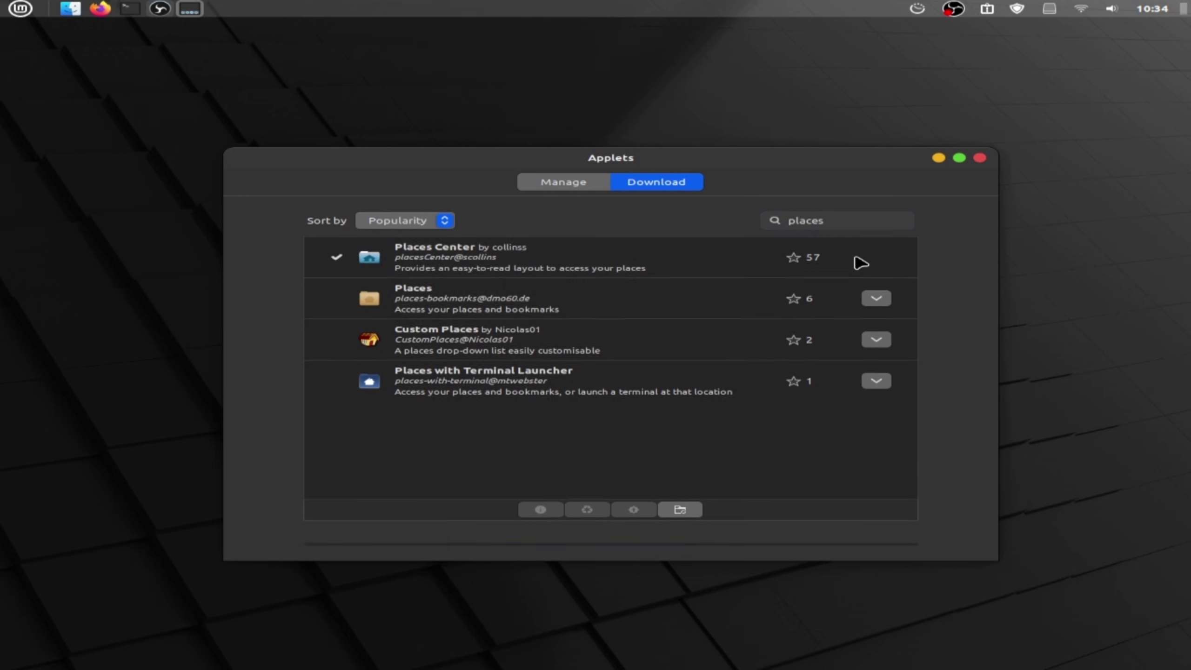
- Add the installed Places Center applet to the top panel and close Applets
left_click(564, 185)
double_click(855, 221)
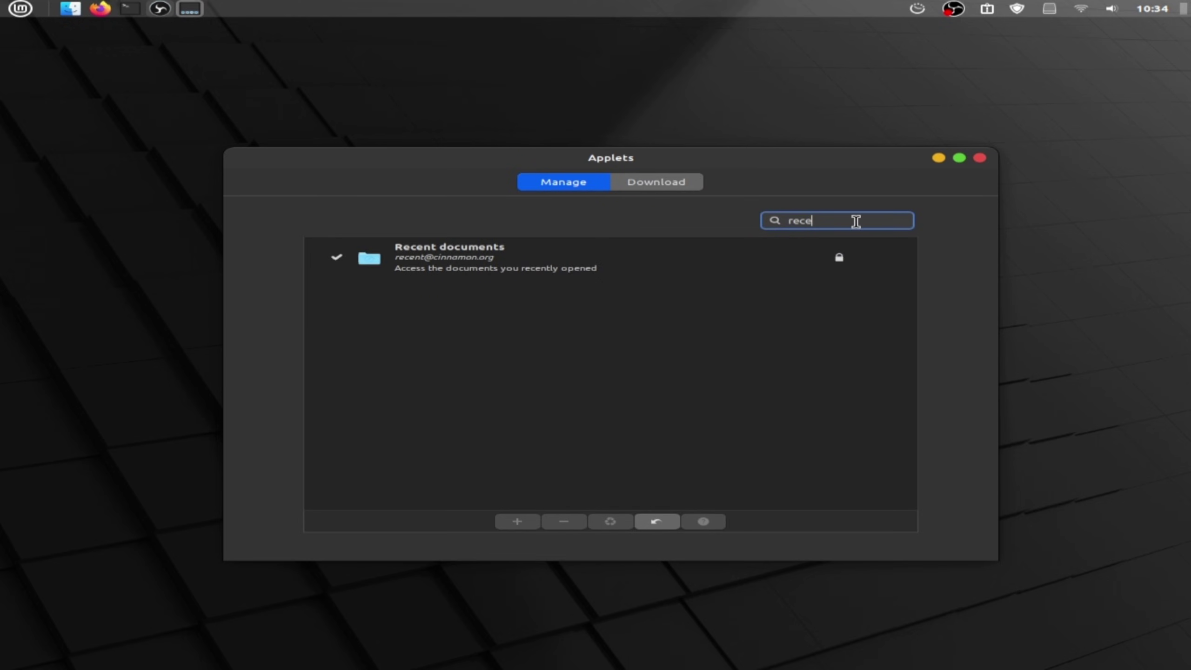
key("BackSpace")
type("p")
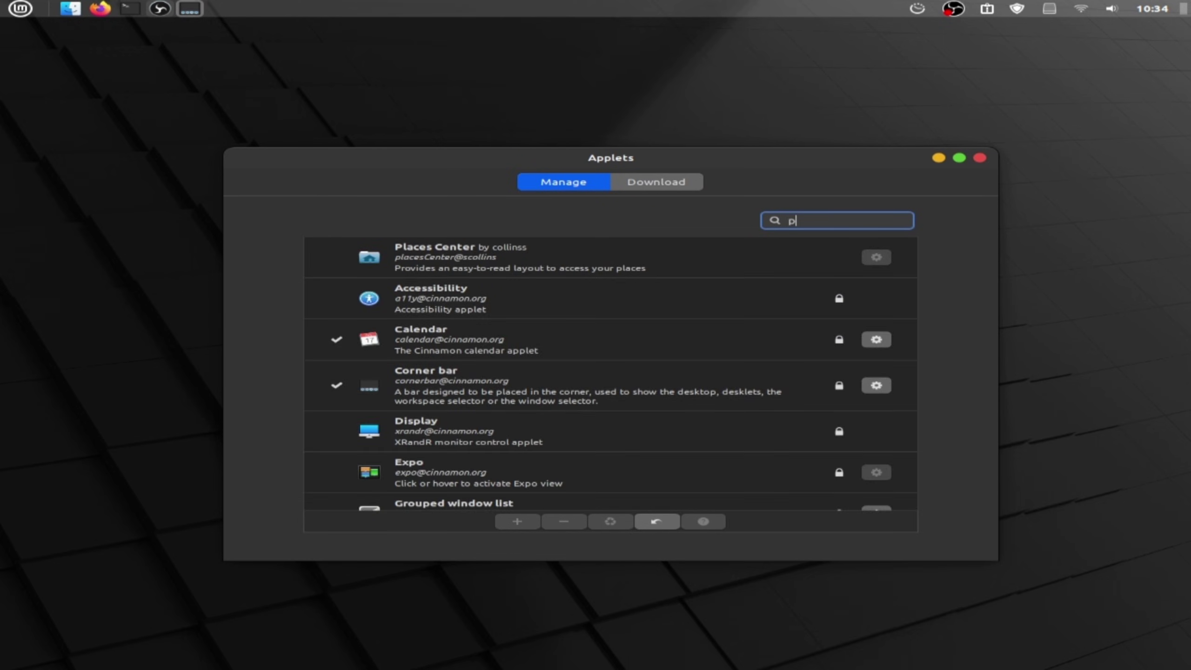
type("laces")
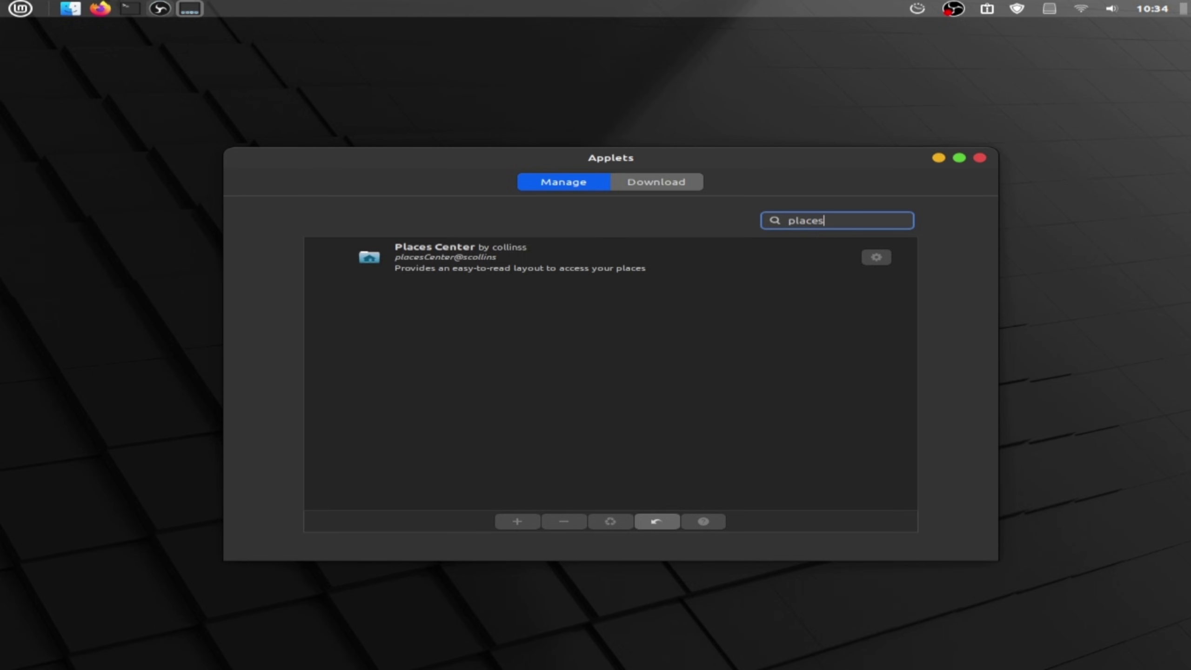
left_click(541, 266)
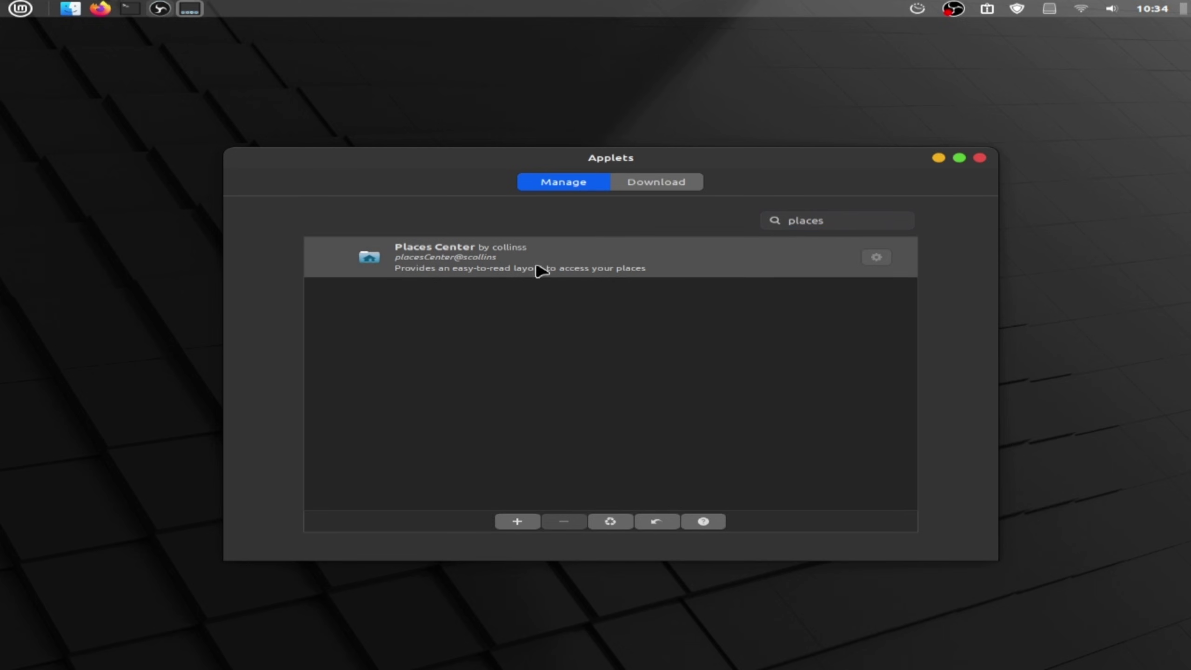
left_click(516, 523)
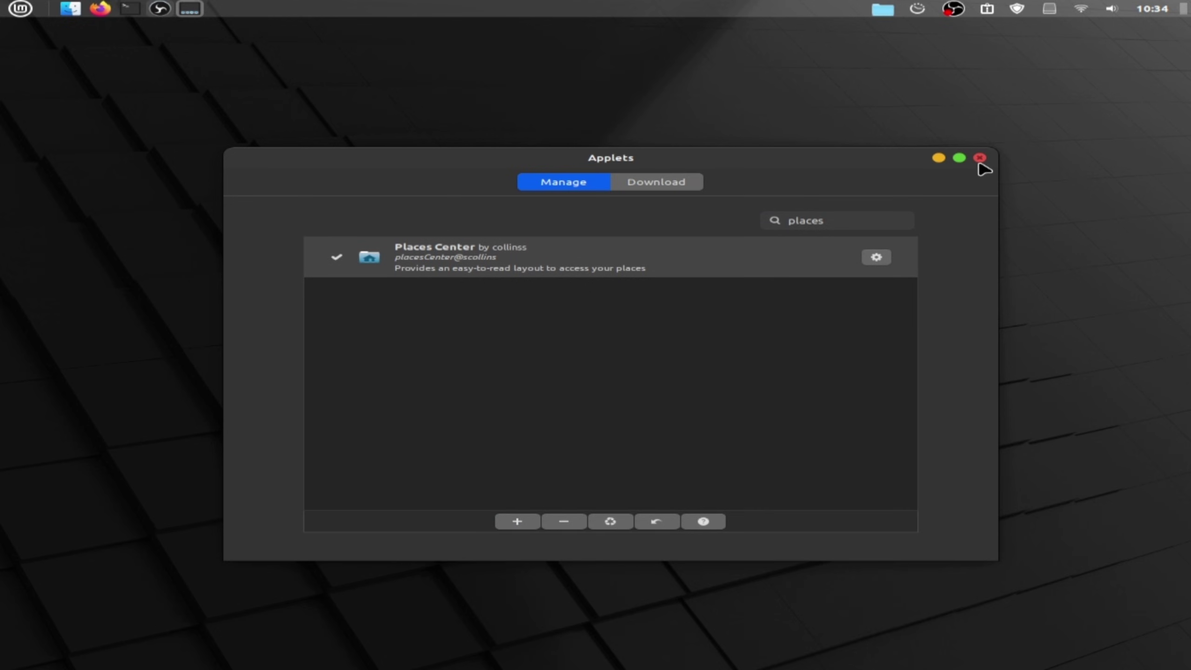
left_click(978, 159)
- Enable panel edit mode and remove the Grouped window list applet
right_click(428, 9)
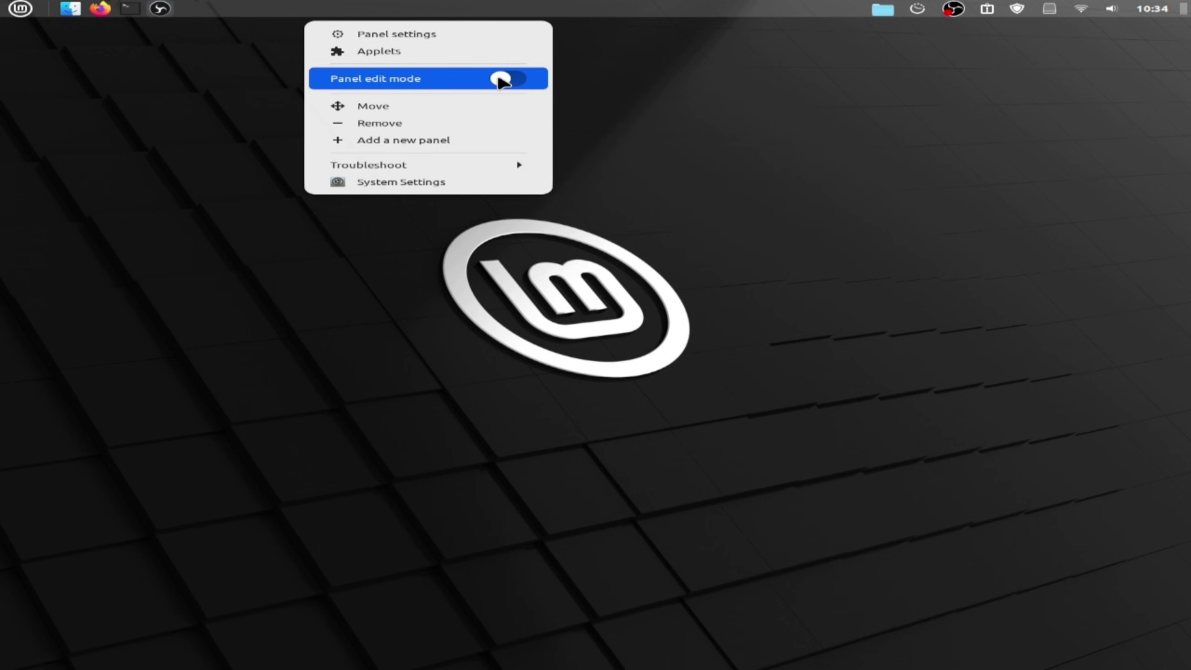
left_click(501, 80)
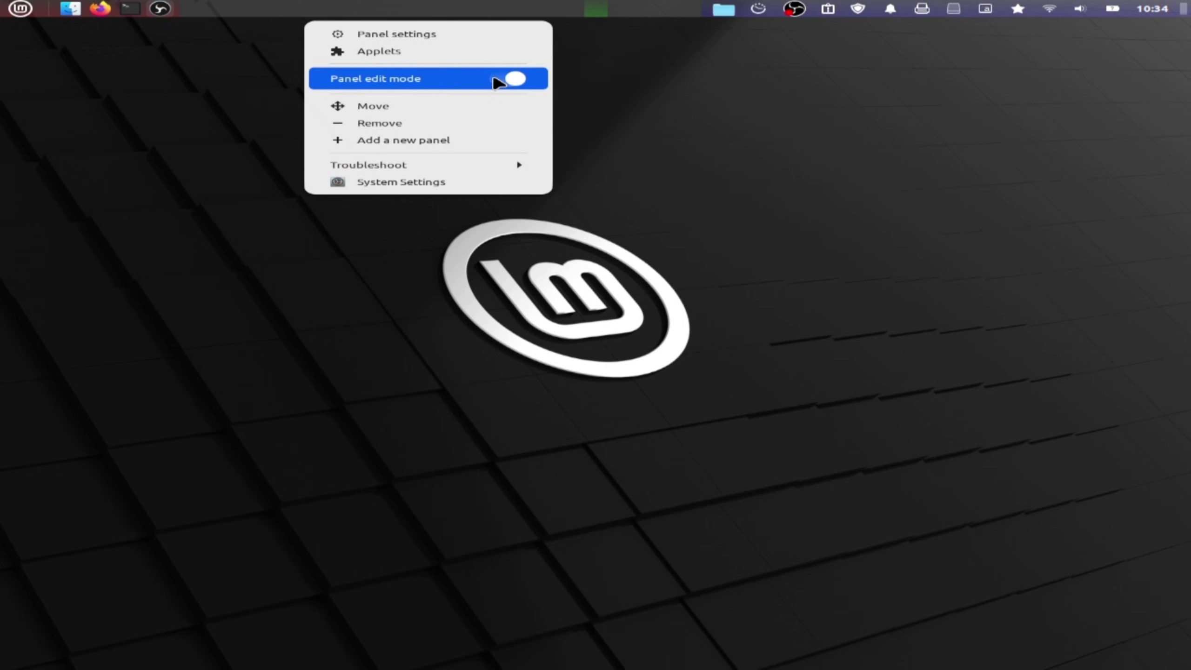
right_click(111, 18)
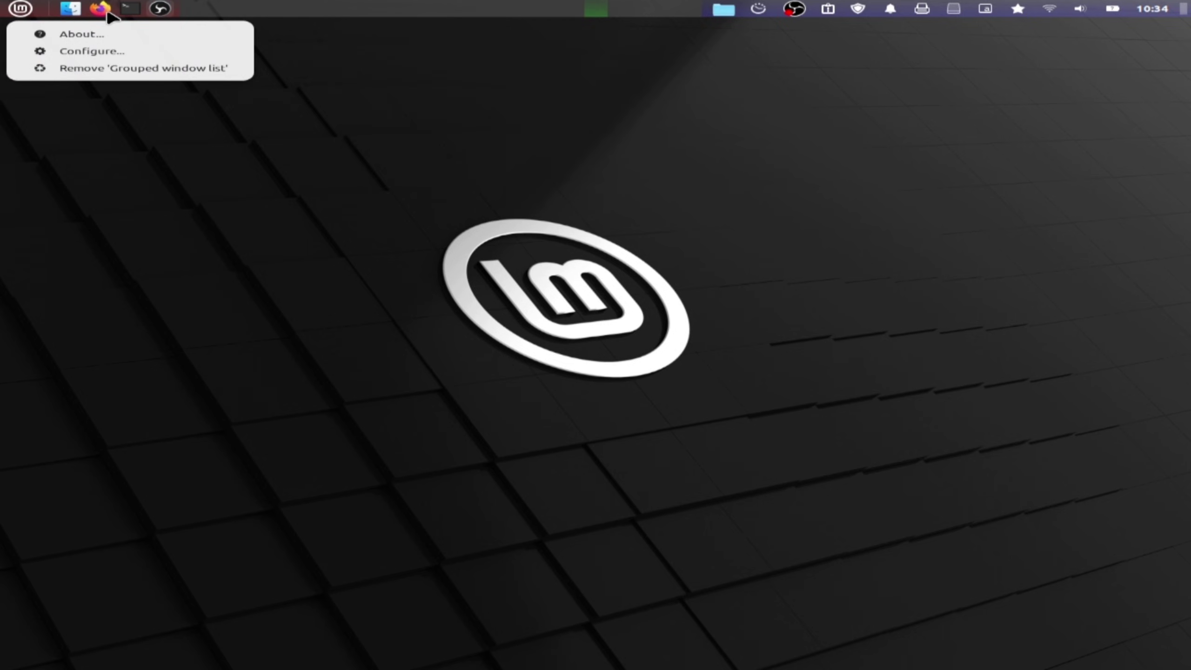
left_click(130, 73)
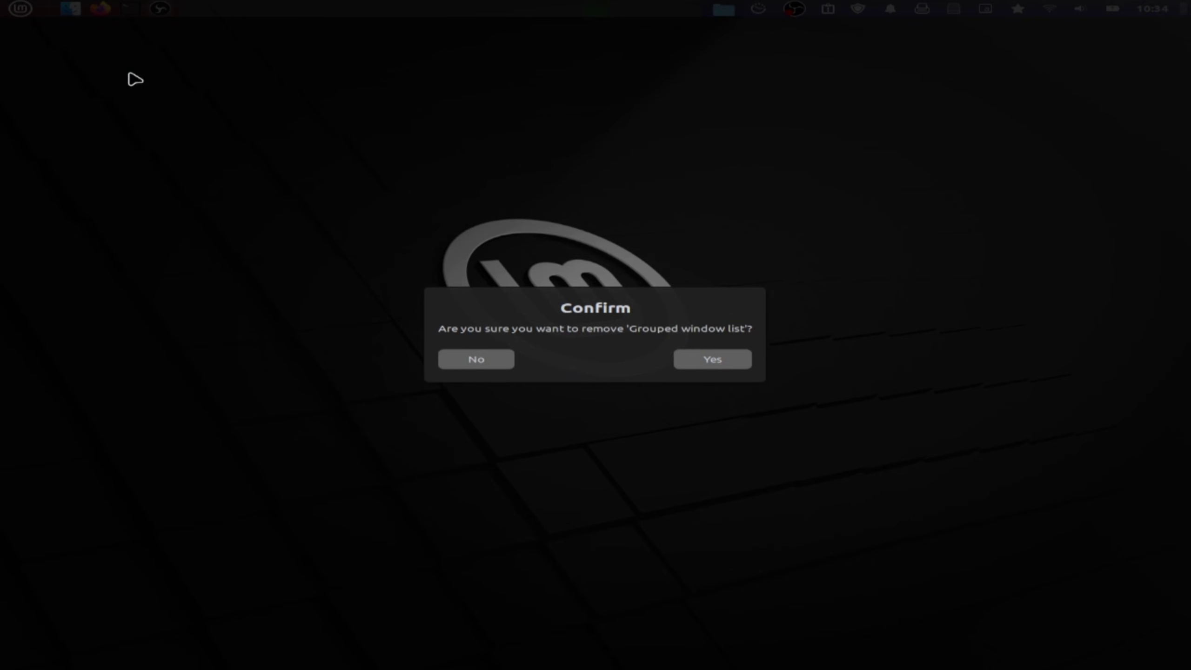
left_click(712, 360)
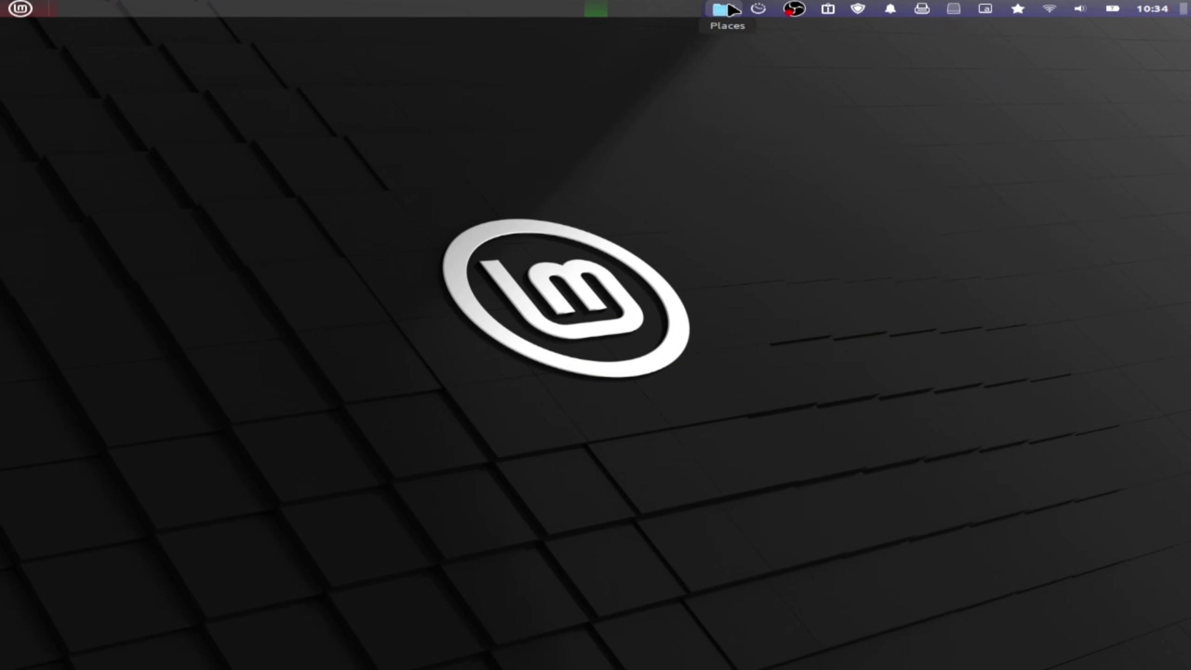
- Move the Places, redshift and star applets to the panel's left end, then exit edit mode
left_click_drag(724, 8, 63, 12)
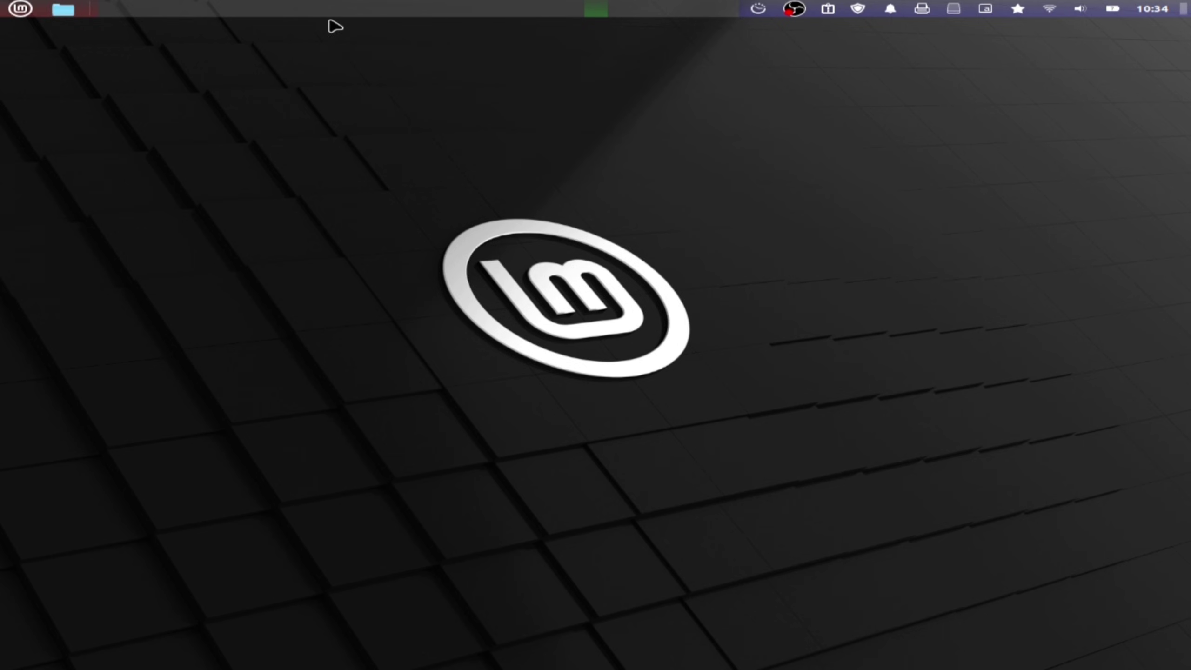
left_click_drag(760, 8, 86, 18)
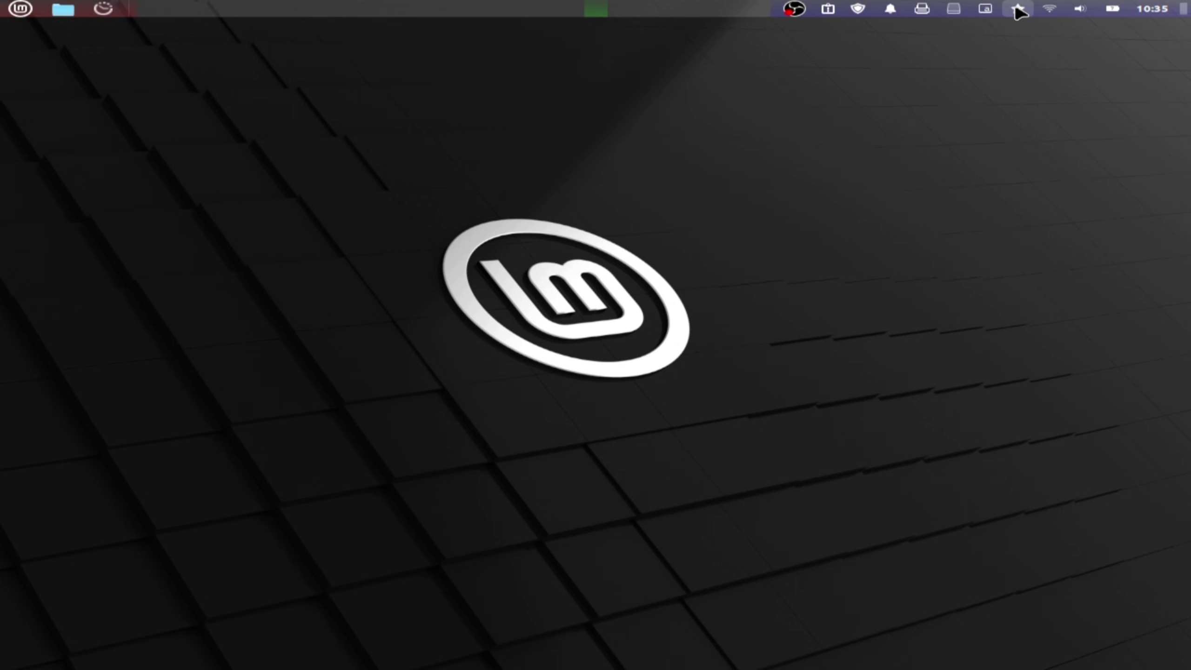
left_click_drag(1017, 12, 111, 17)
right_click(431, 10)
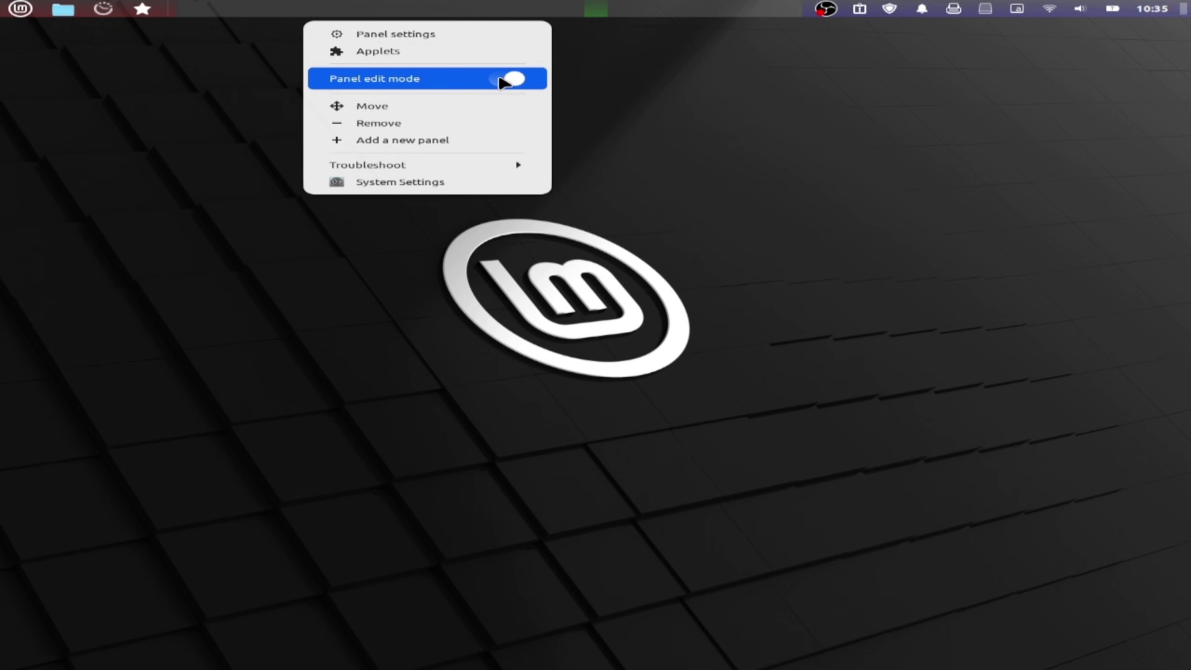
left_click(512, 79)
left_click(20, 9)
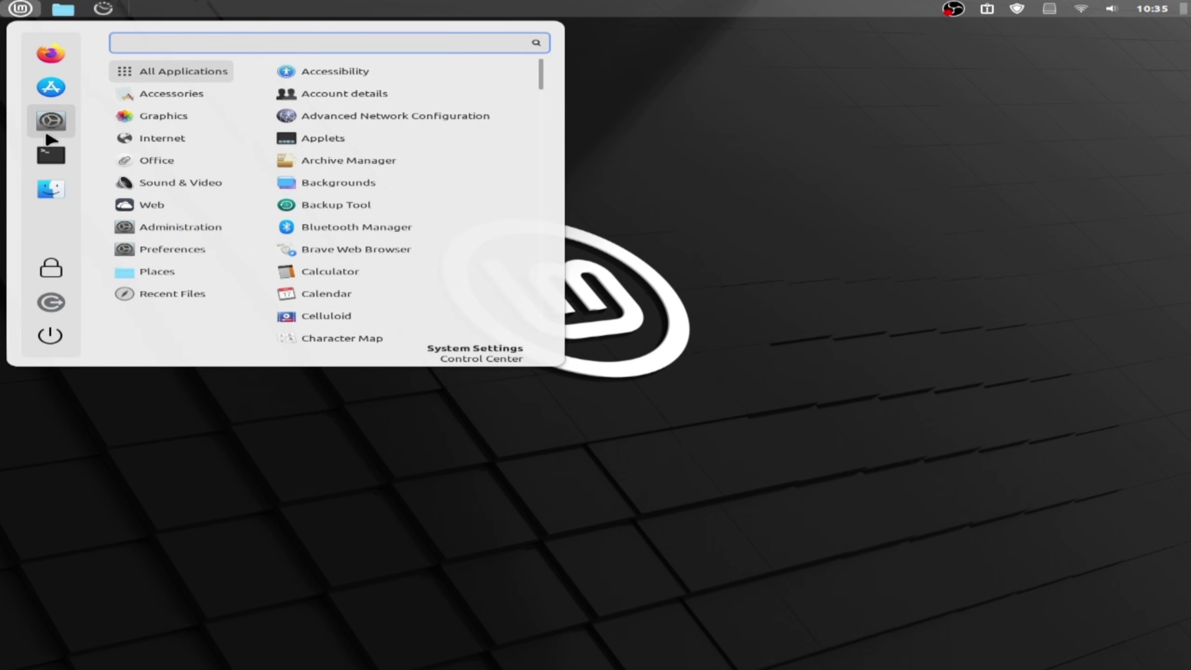
- Install Plank from a terminal with sudo apt, entering the account password, then close the terminal
left_click(51, 152)
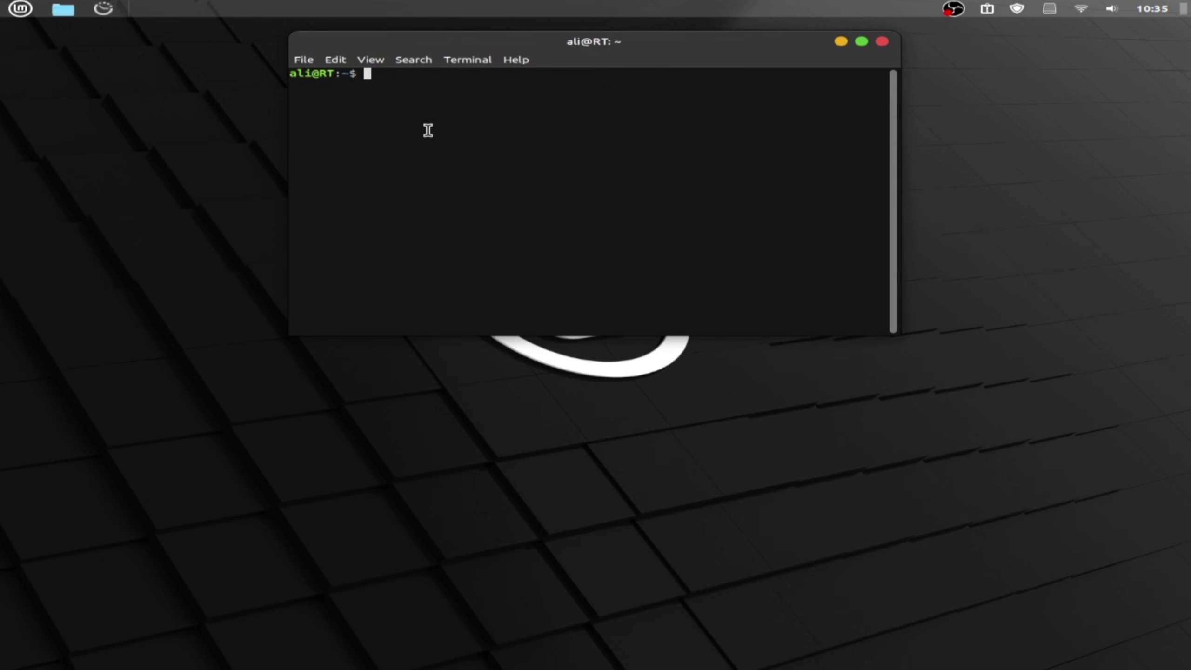
type("sudo apt")
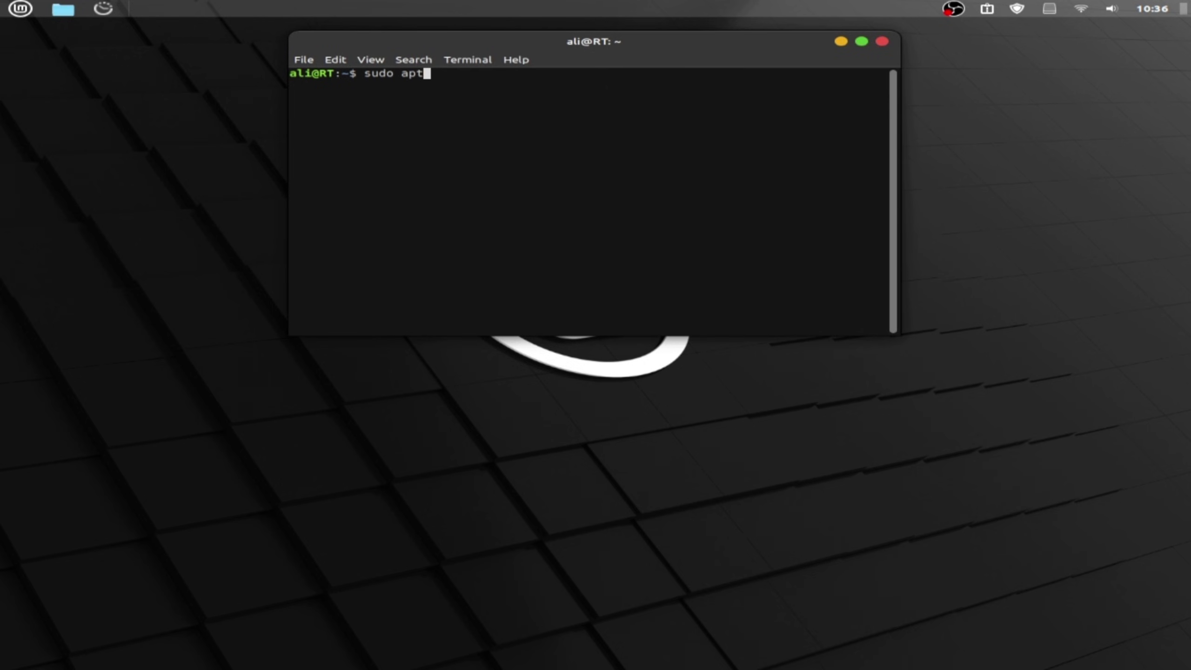
type(" insatall plank -y")
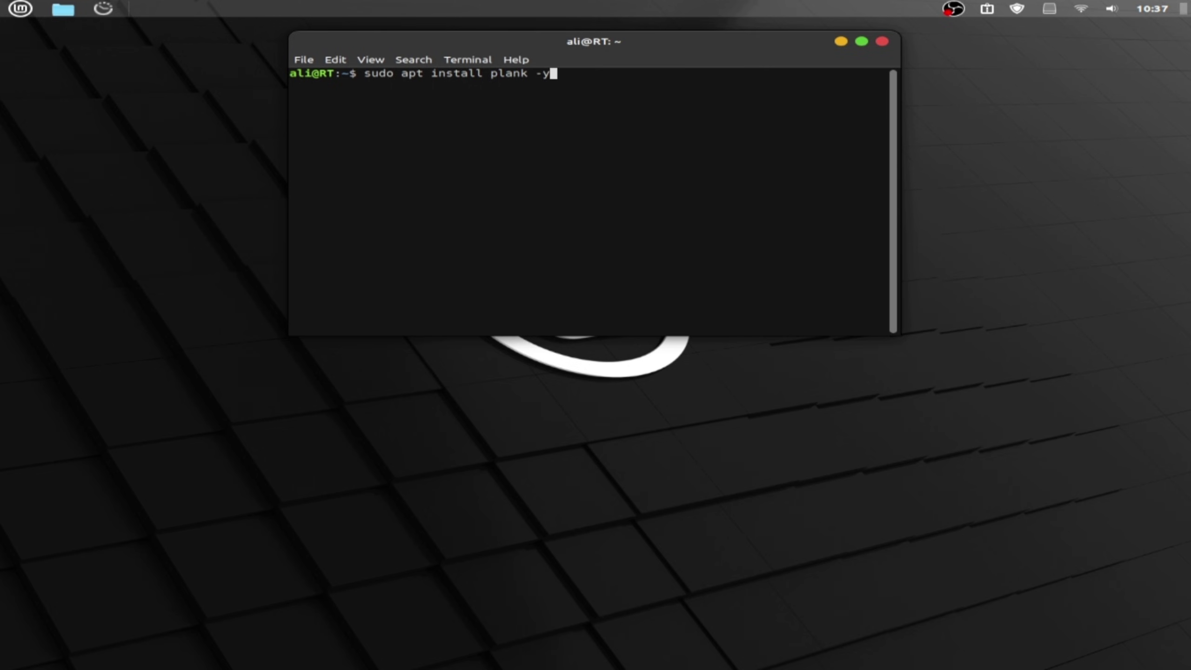
key("Return")
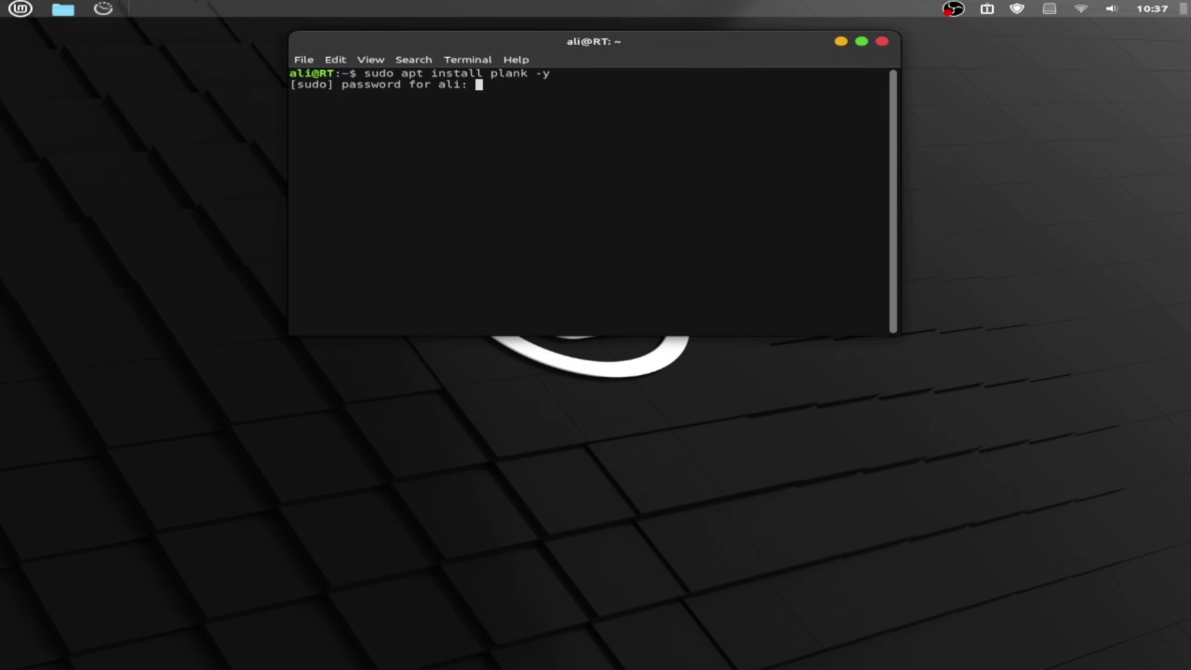
type("***************")
key("Return")
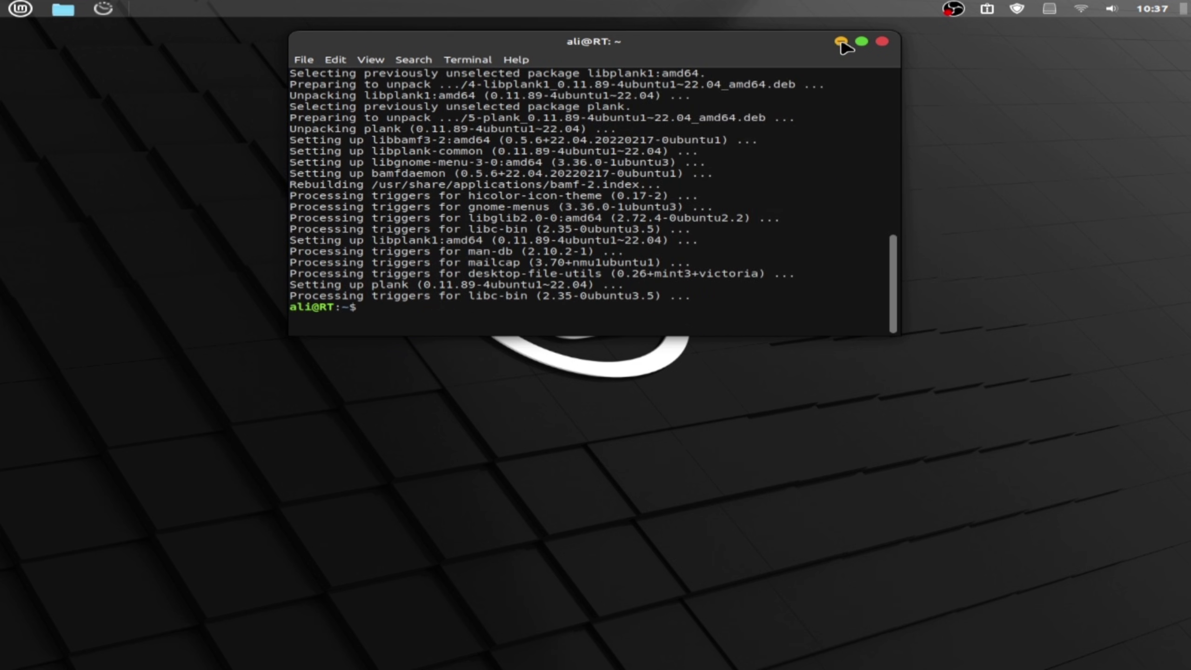
left_click(882, 42)
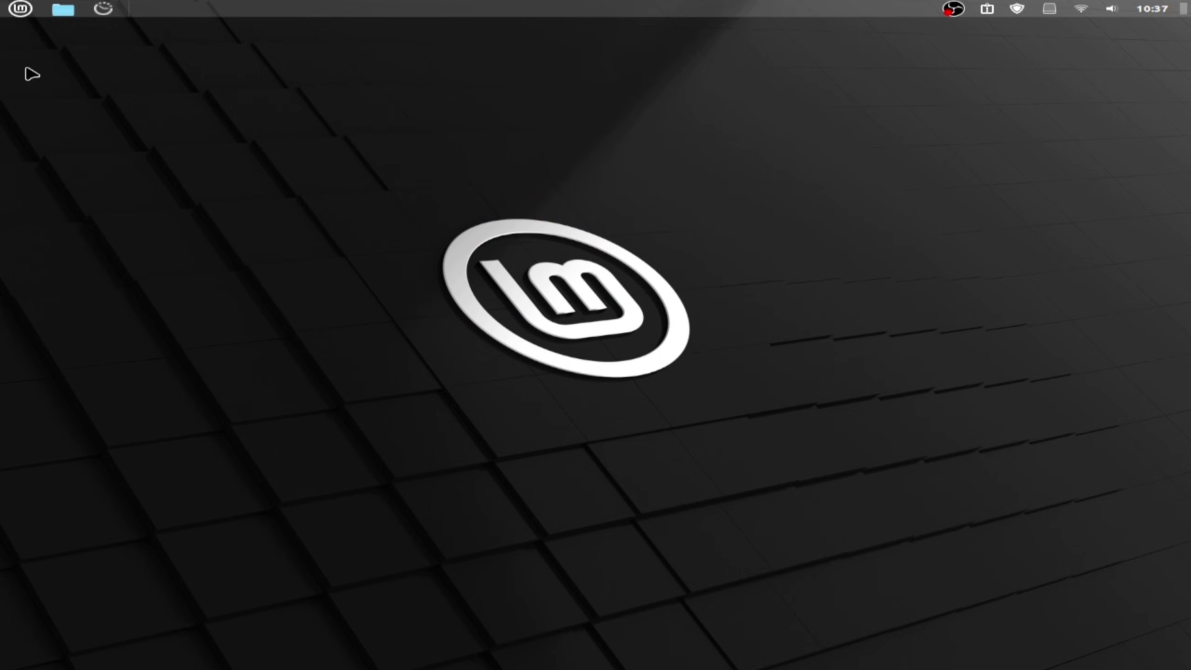
- Launch the Plank dock from the menu search
left_click(21, 10)
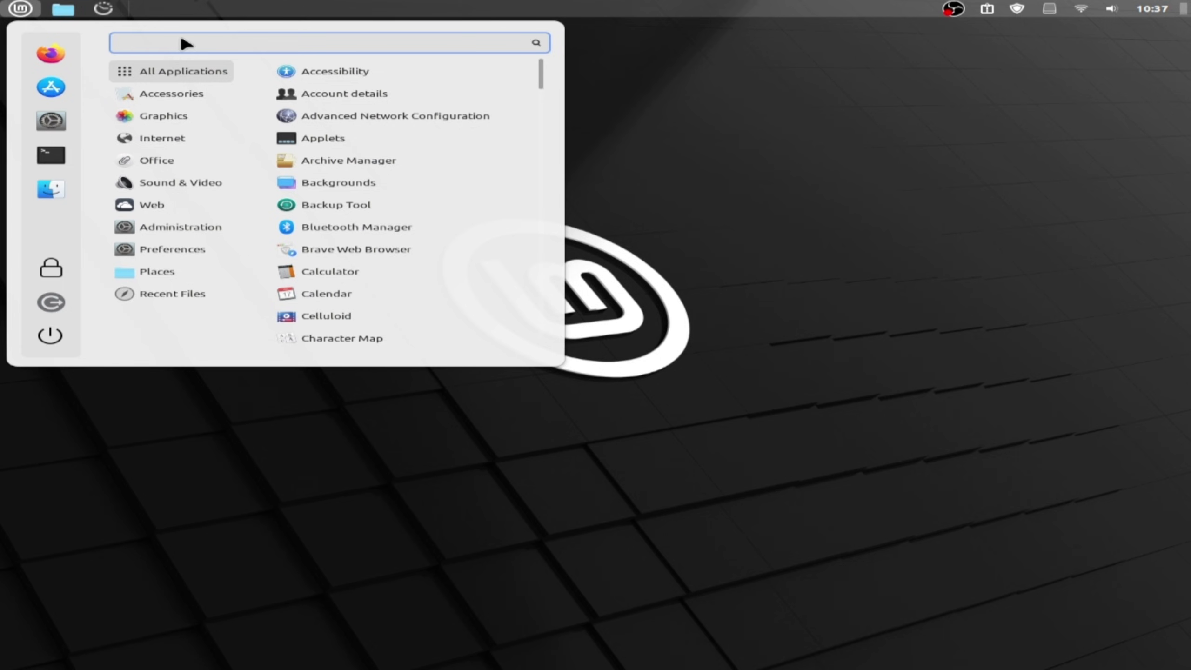
type("plan")
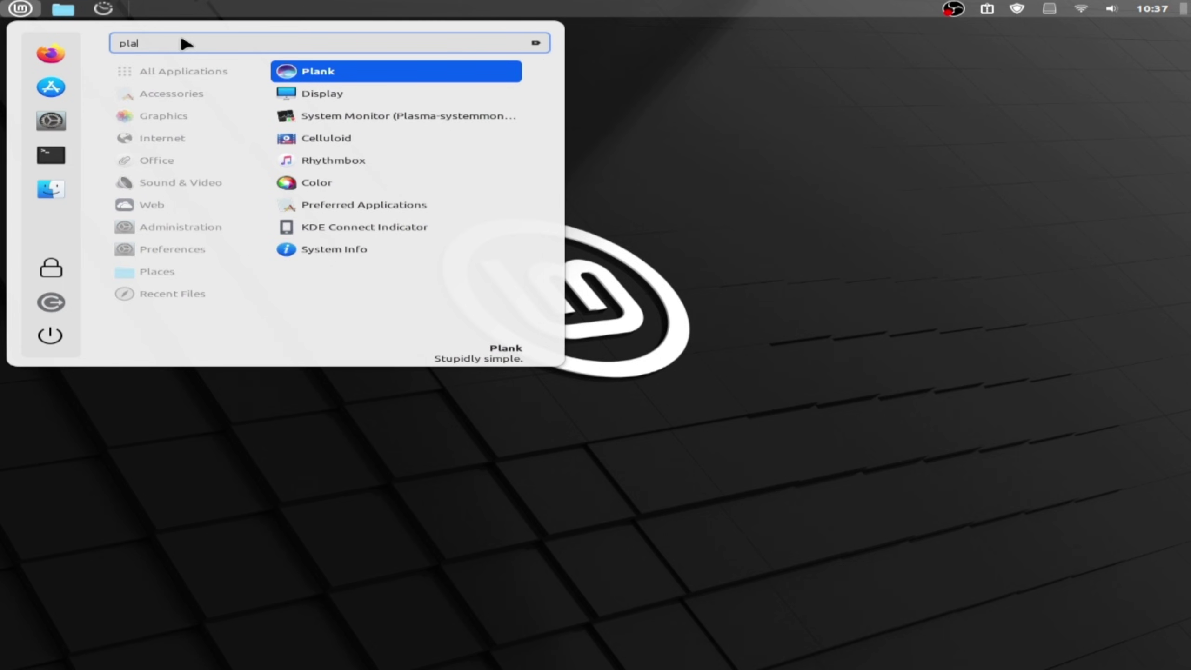
key("Return")
- List Plank's command options by running plank --help in a terminal
left_click(20, 9)
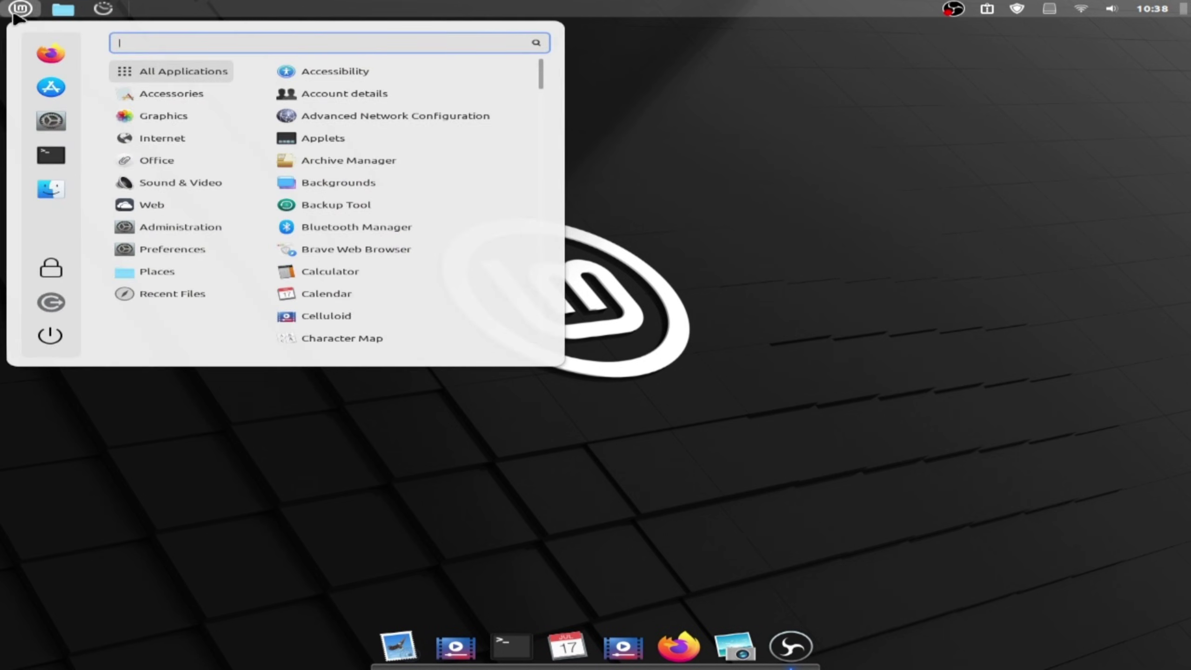
left_click(52, 157)
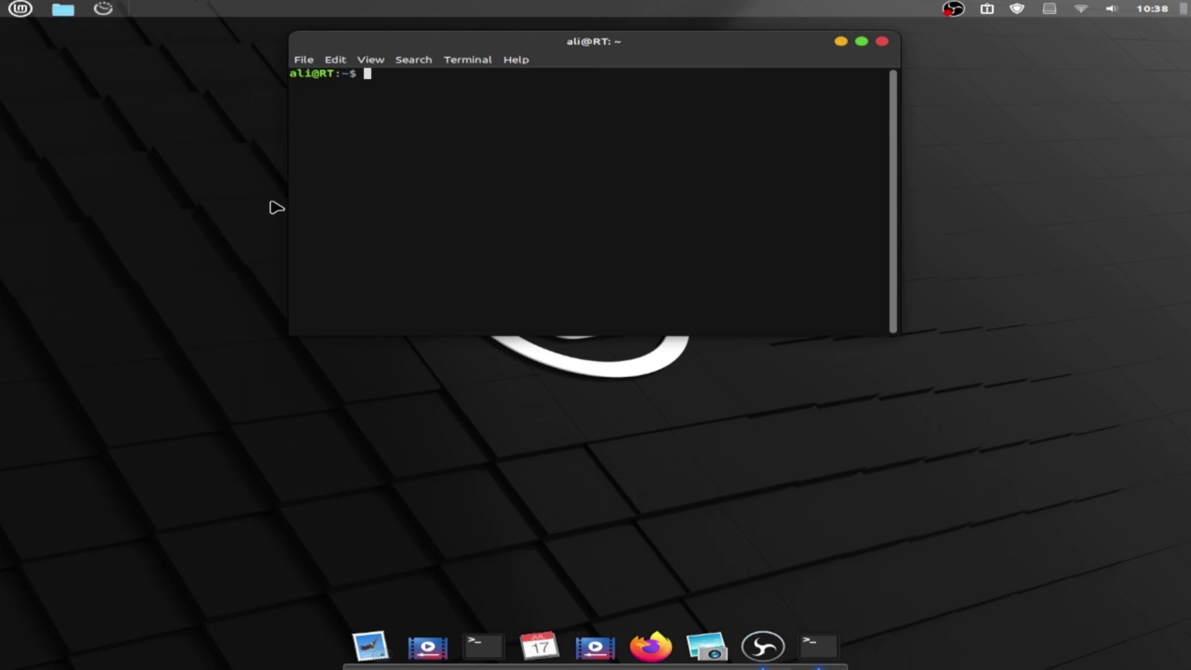
type("plank --help")
key("Return")
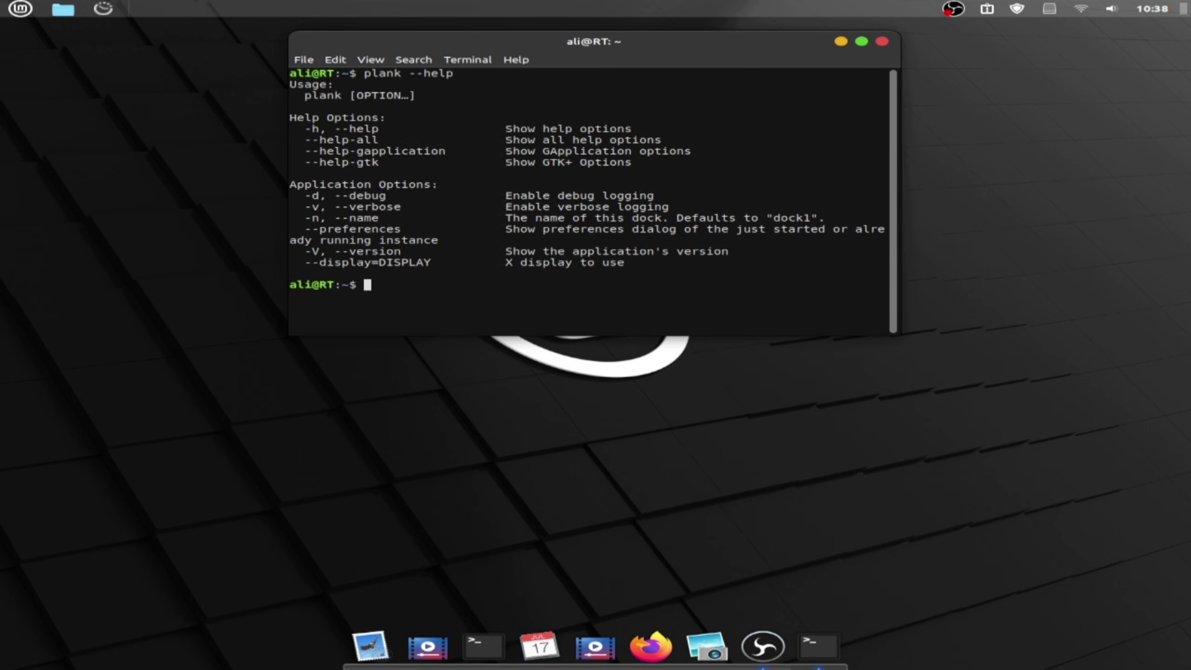
- Copy the --preferences option and run plank --preferences to open dock settings
triple_click(404, 230)
double_click(404, 230)
right_click(402, 229)
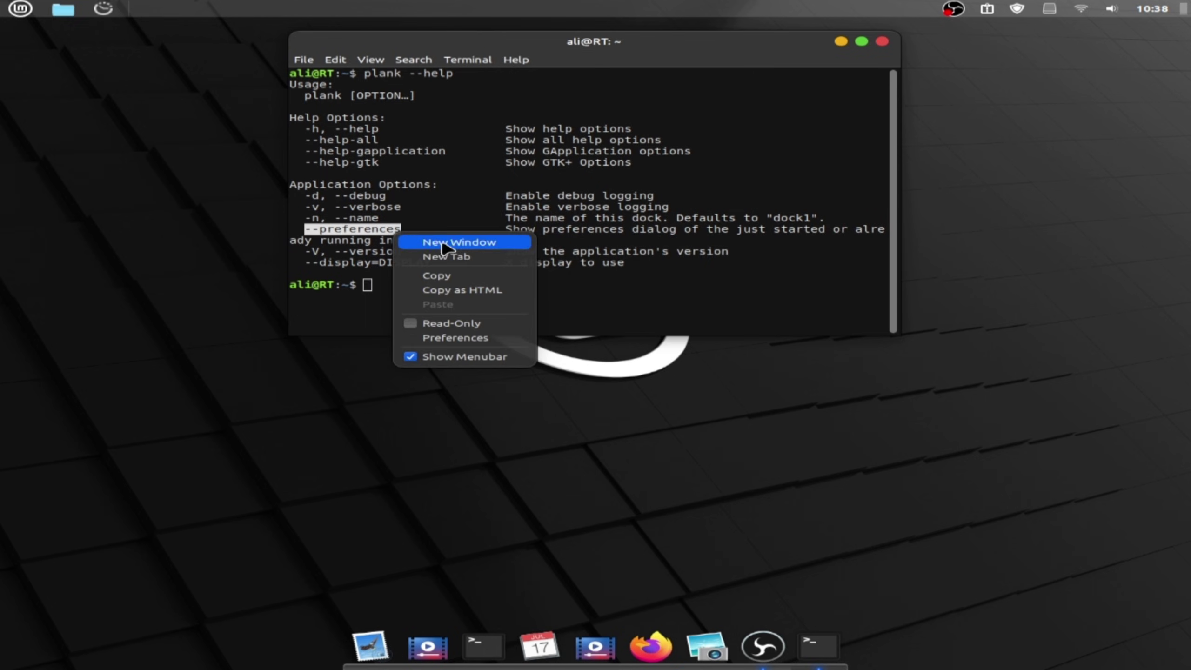
left_click(467, 276)
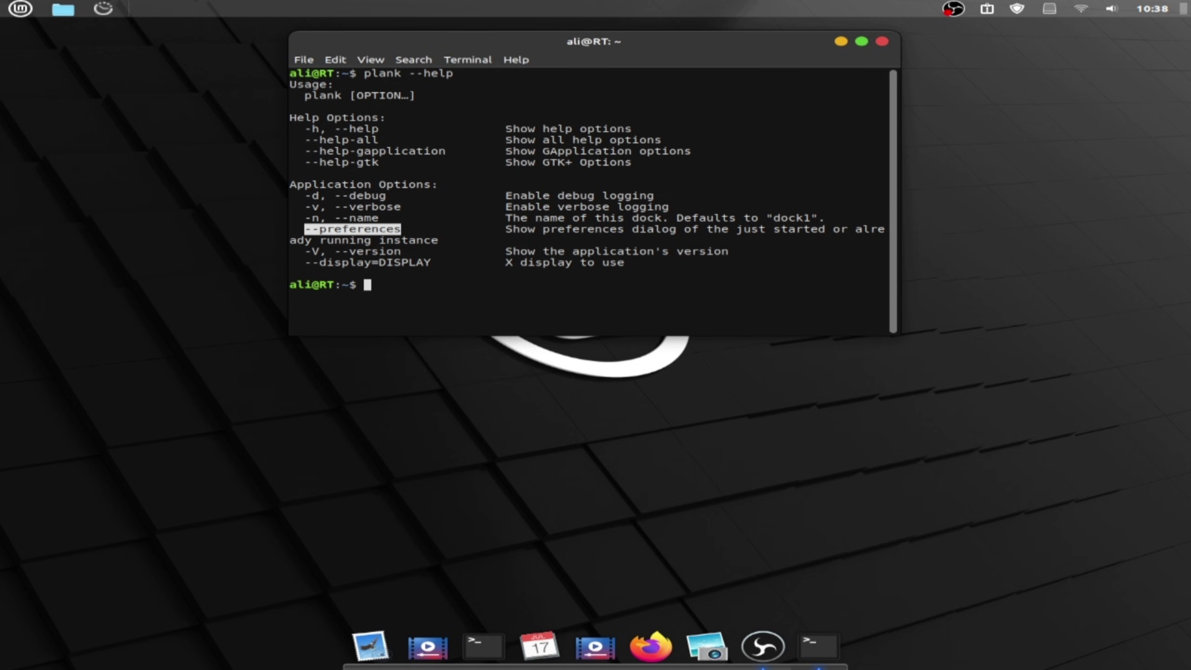
type("plank")
type("--preferences")
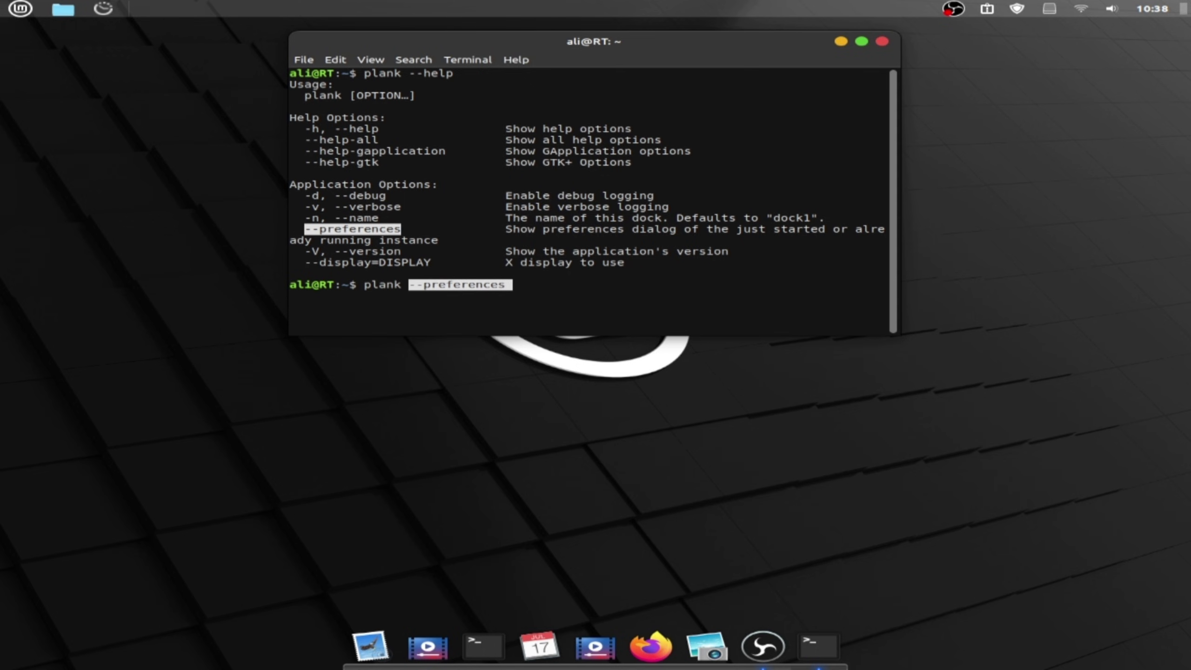
key("Return")
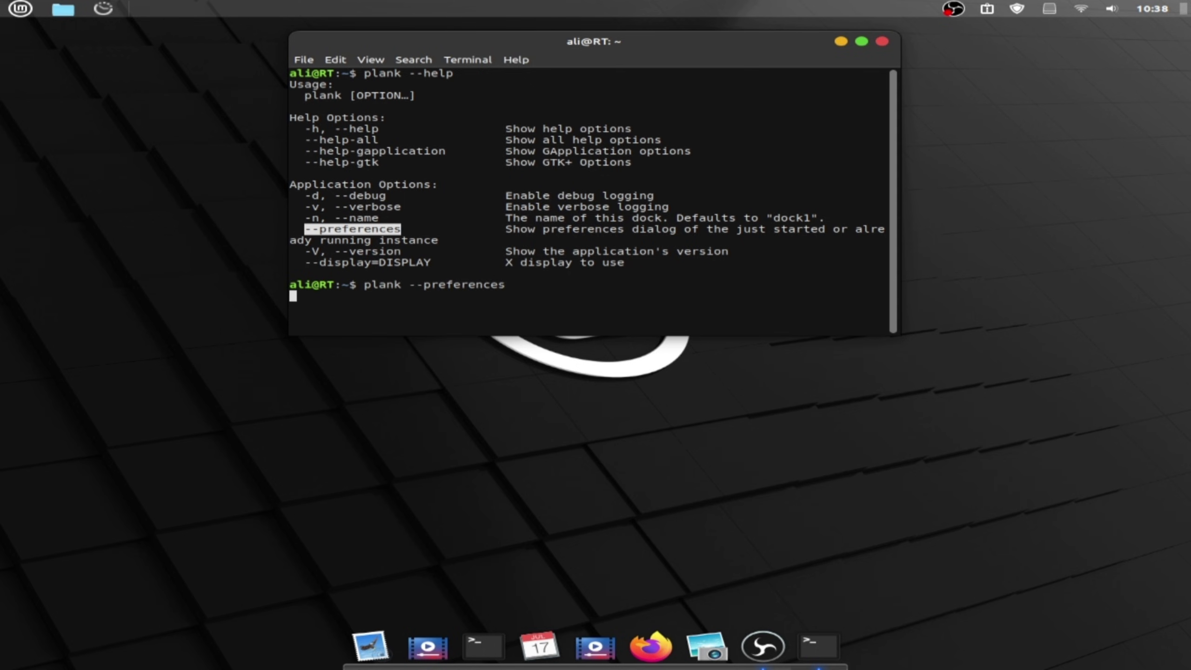
- Set the dock theme to Gtk+ and turn on icon zoom
left_click(472, 280)
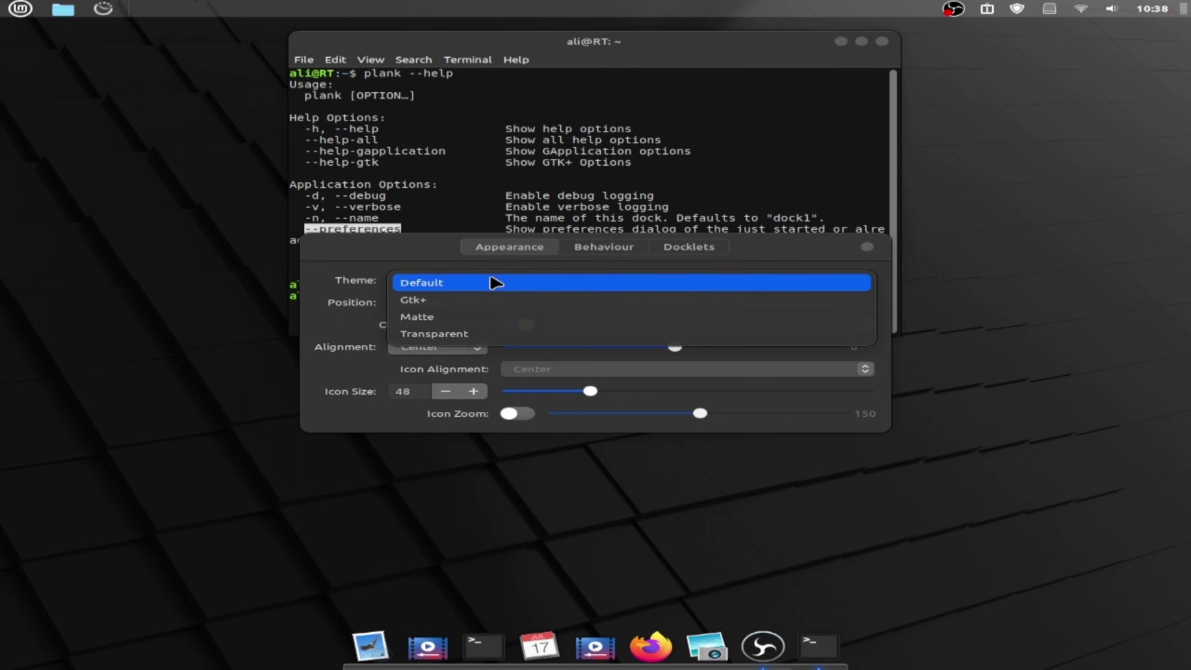
left_click(500, 300)
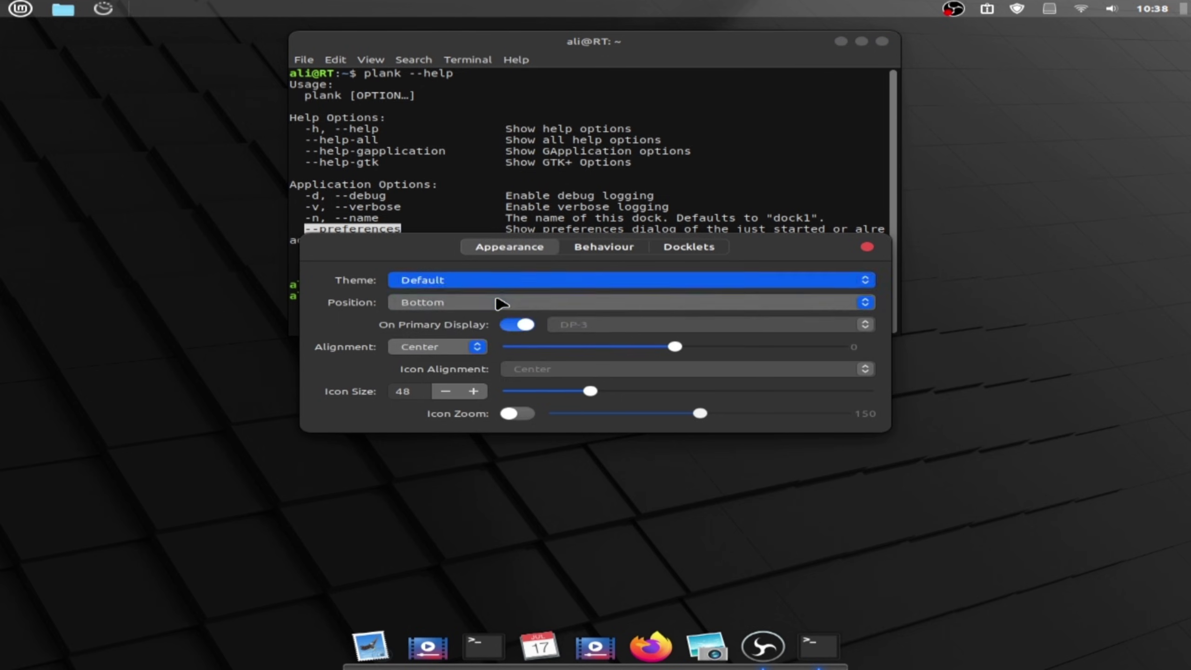
left_click(511, 413)
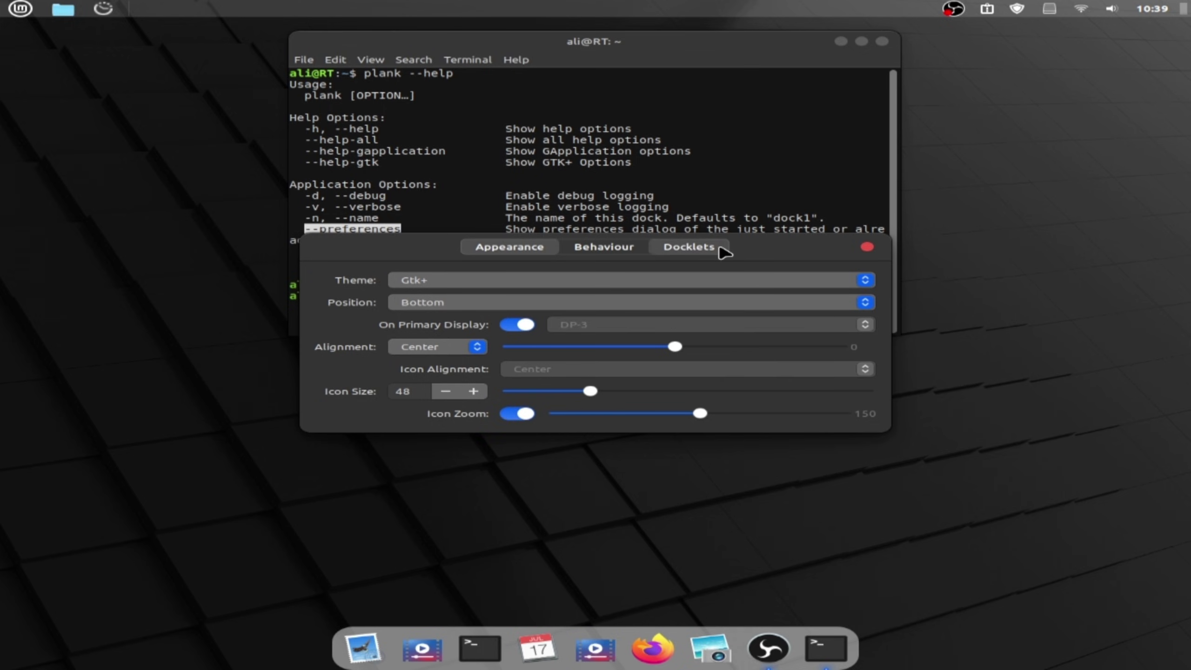
- Add the Trash docklet and shrink dock icons from 48 to 36
left_click(721, 248)
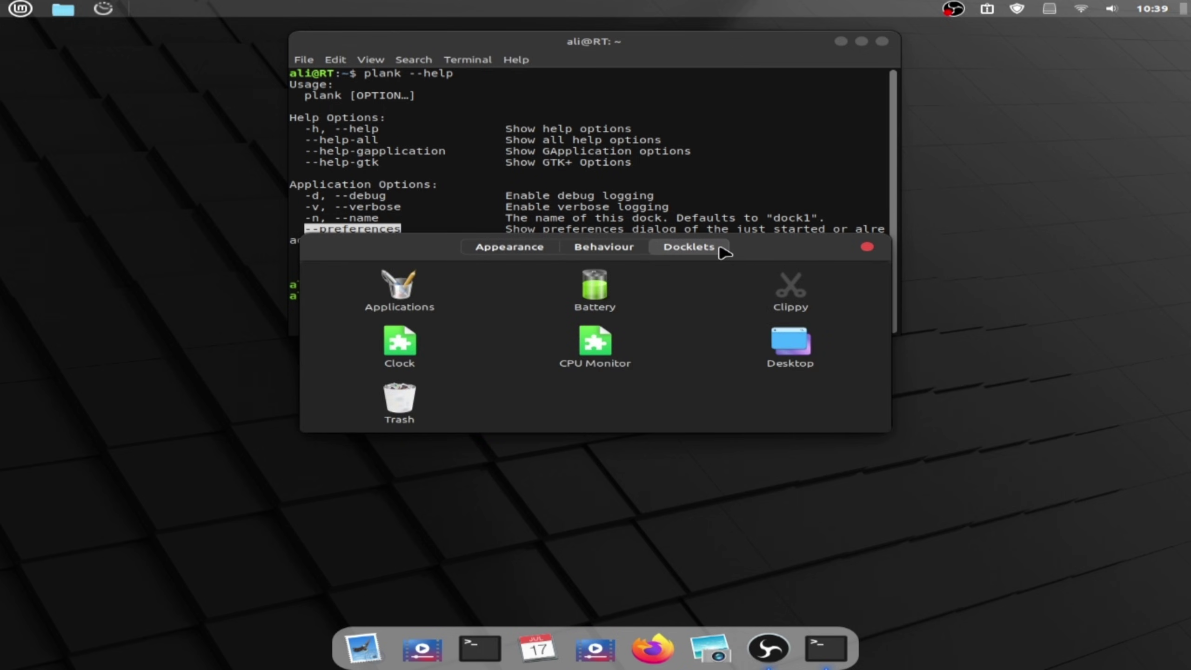
double_click(427, 399)
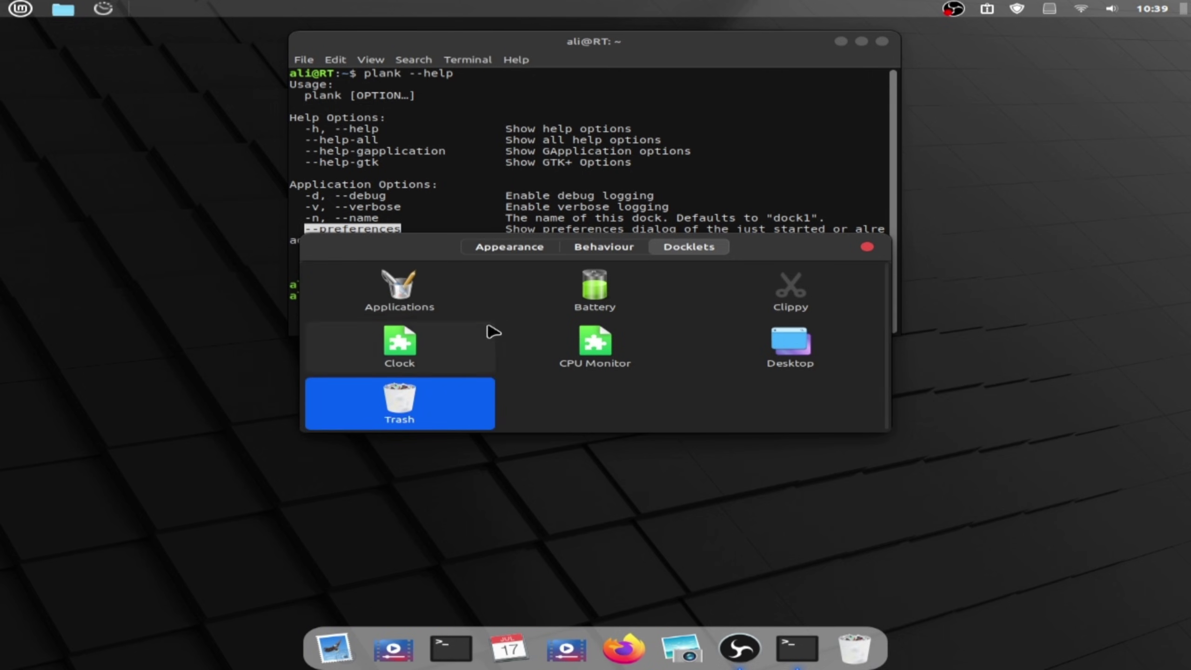
left_click(527, 256)
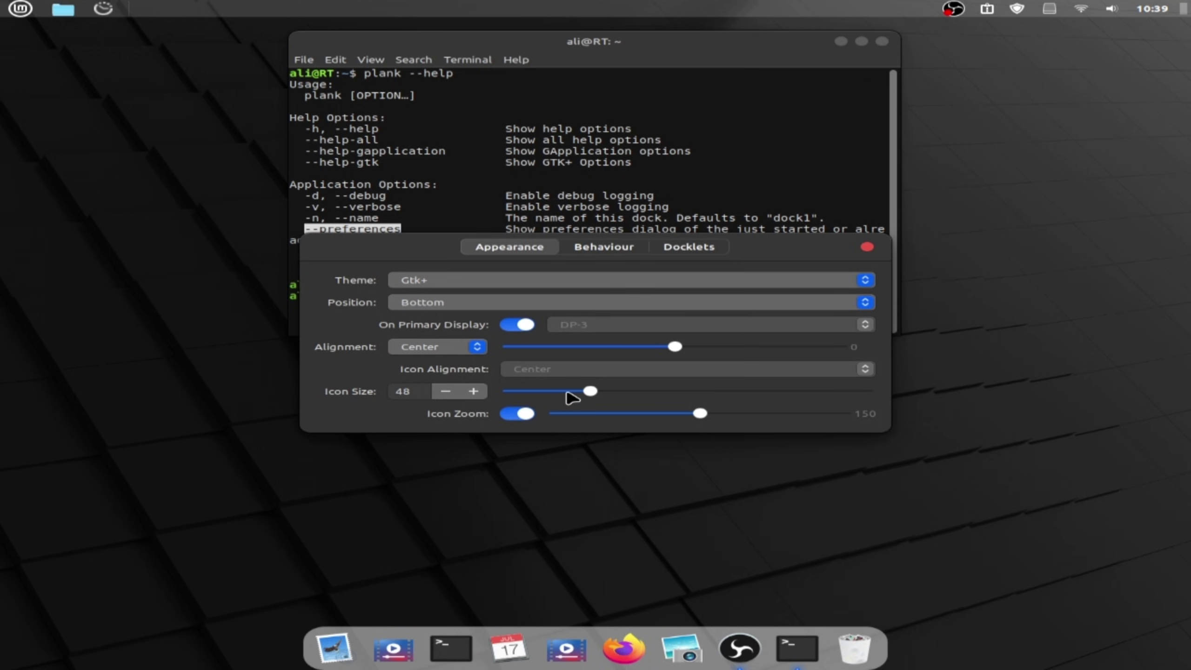
left_click_drag(592, 391, 552, 392)
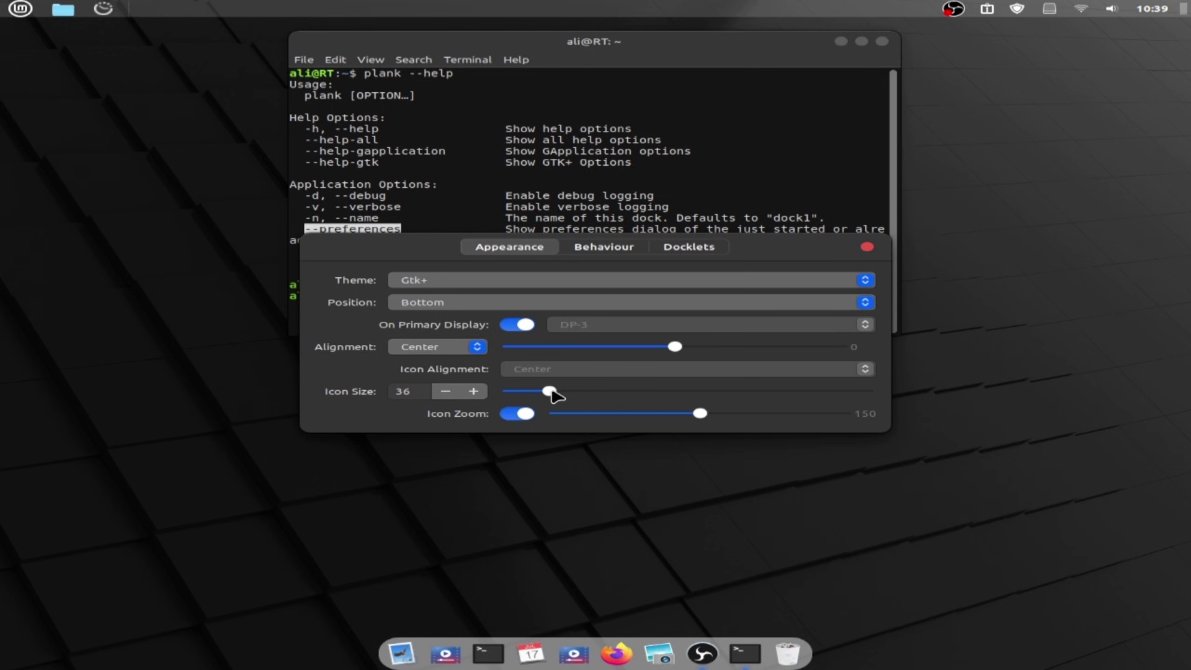
left_click(866, 246)
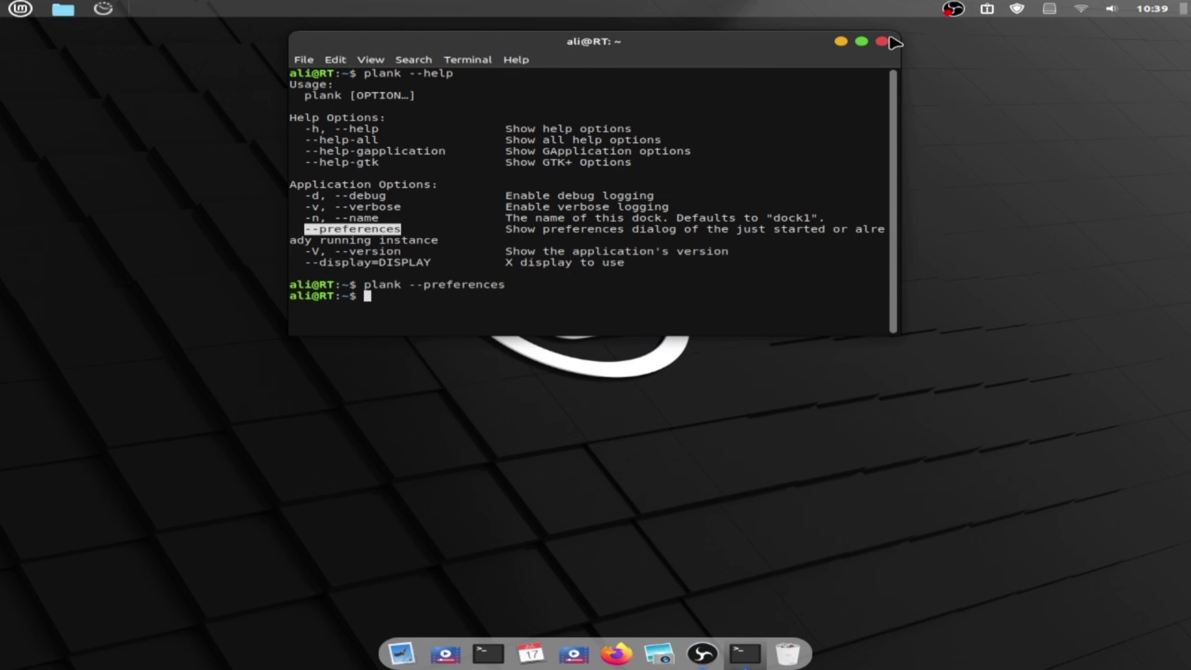
- Close the terminal and add Plank to Startup Applications so it launches at login
left_click(881, 42)
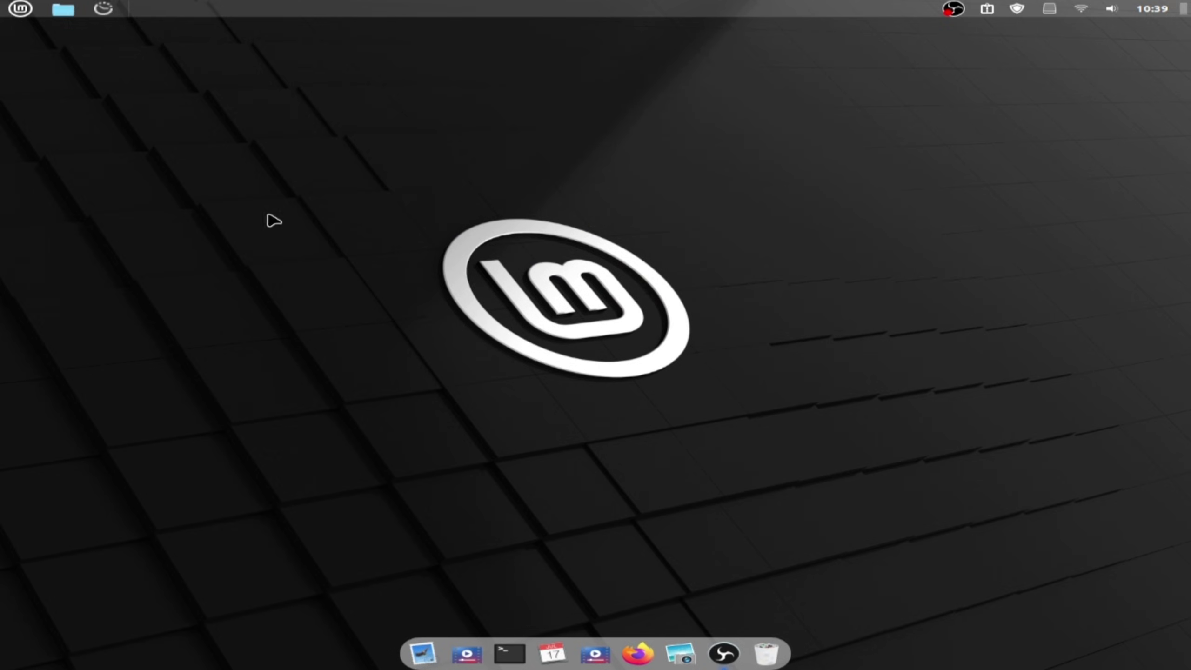
left_click(19, 9)
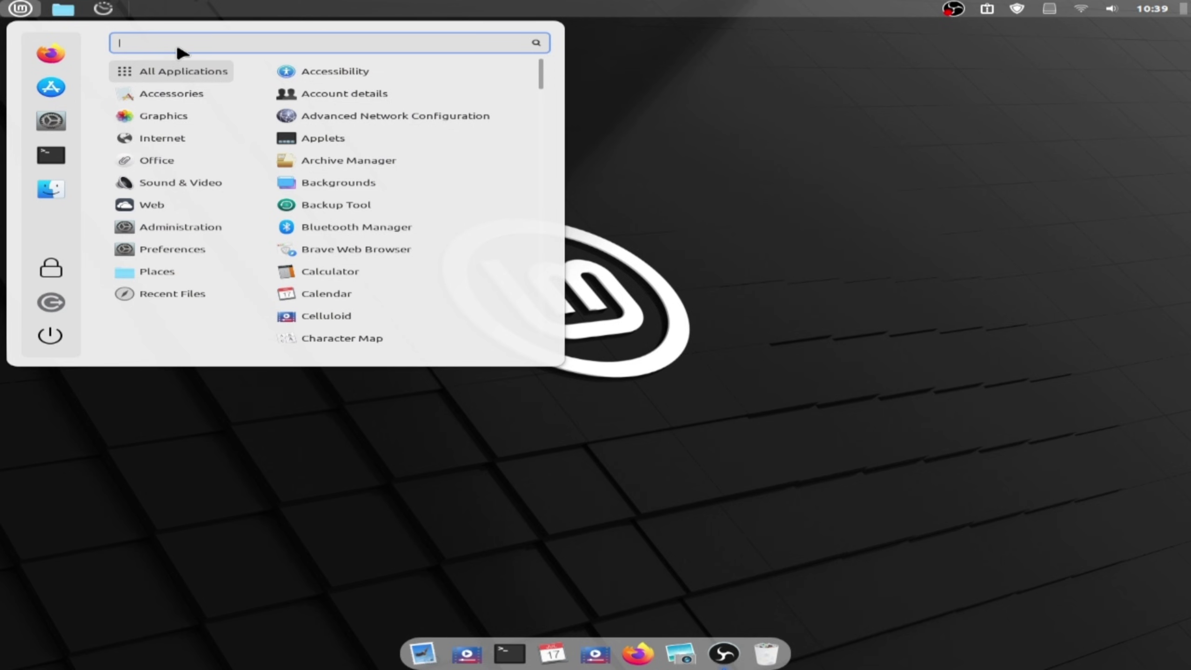
type("sta")
key("Return")
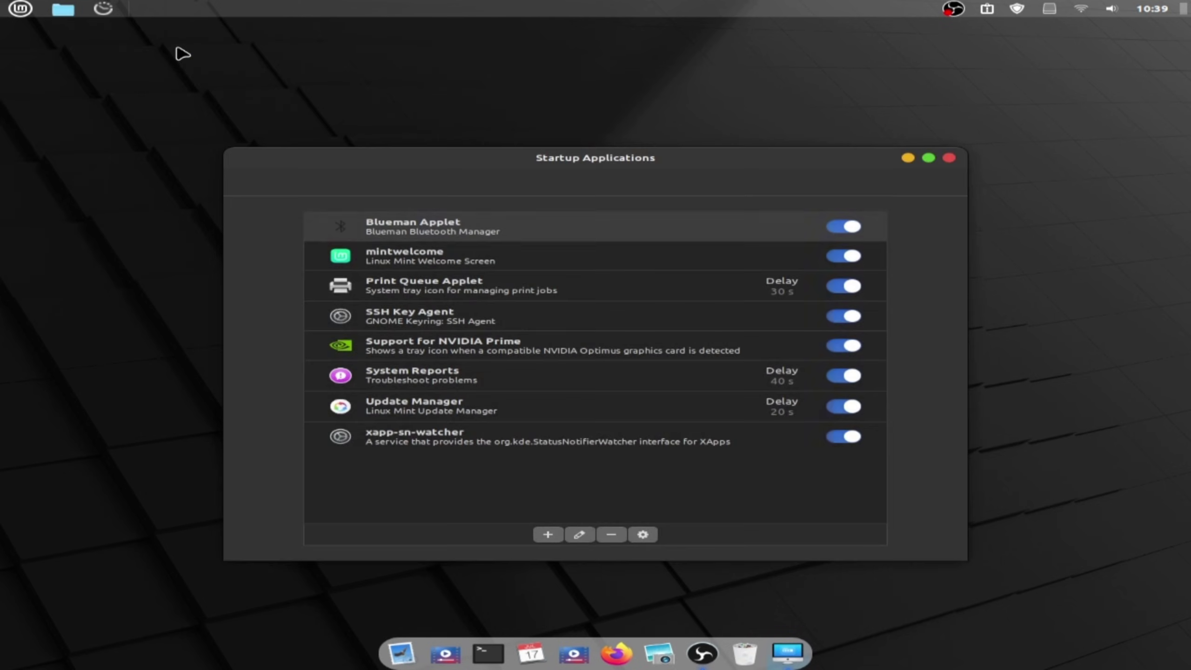
left_click(548, 535)
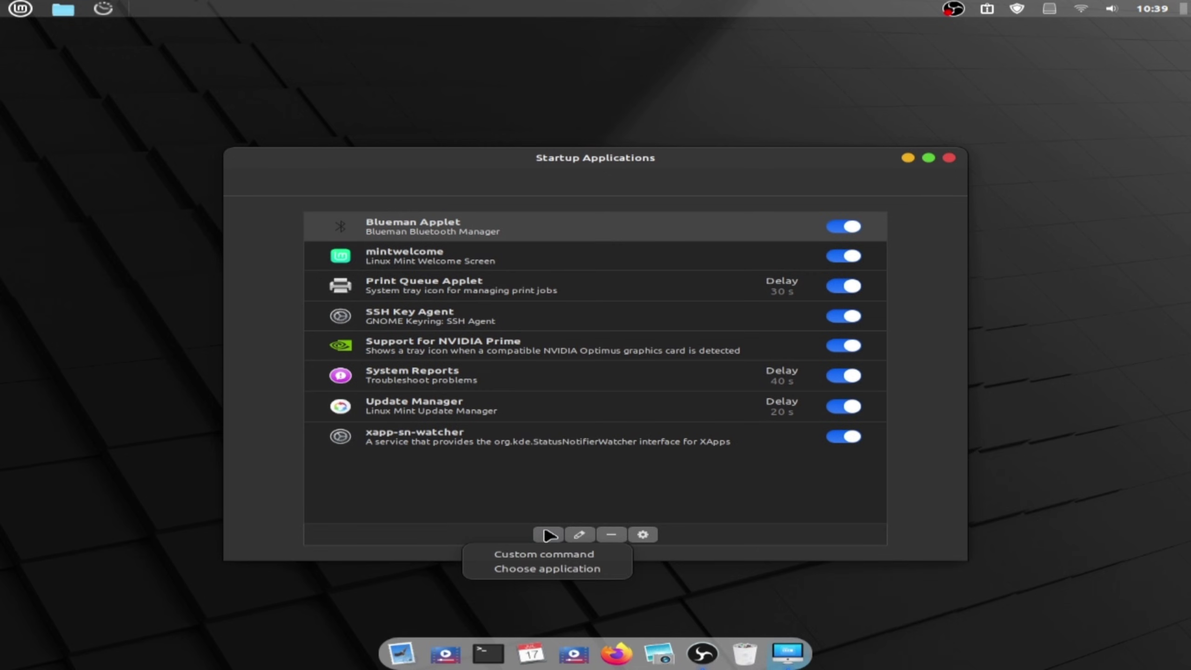
left_click(558, 571)
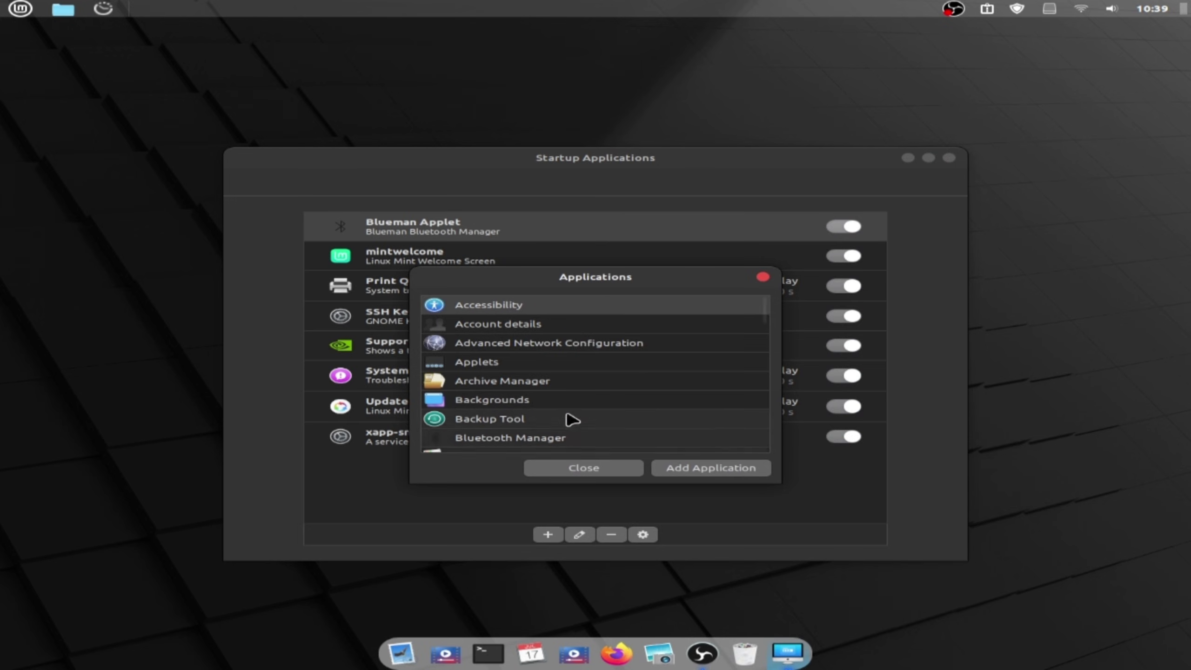
scroll(572, 342, "down", 5)
scroll(572, 344, "down", 10)
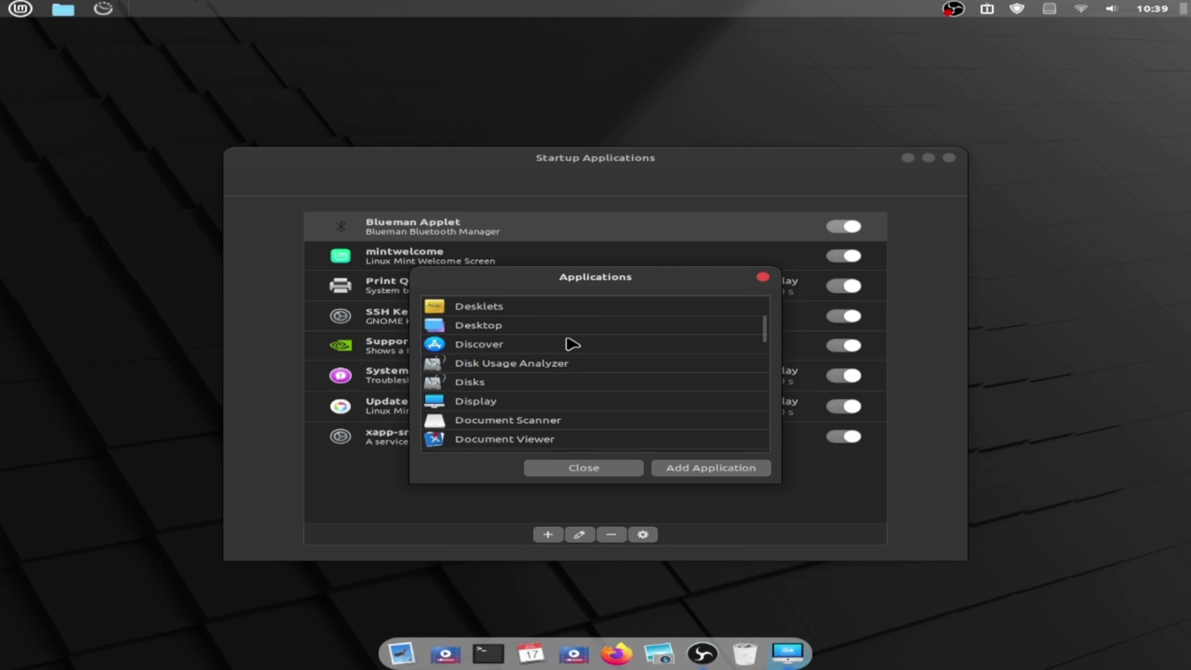
scroll(572, 344, "down", 12)
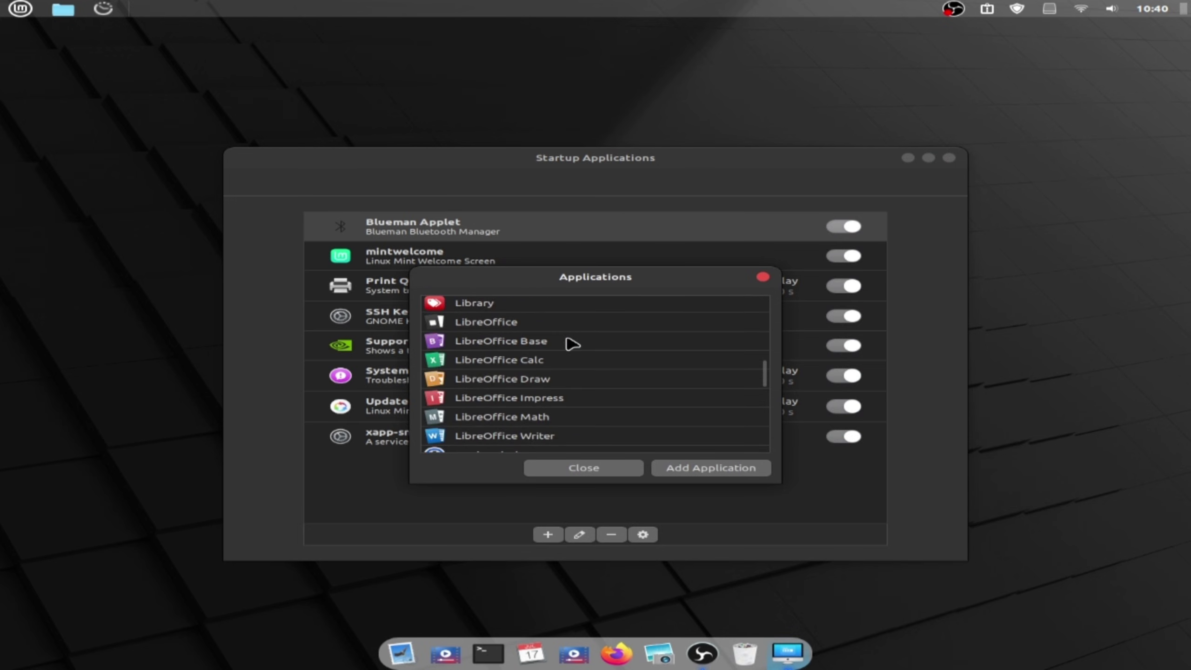
scroll(572, 344, "down", 3)
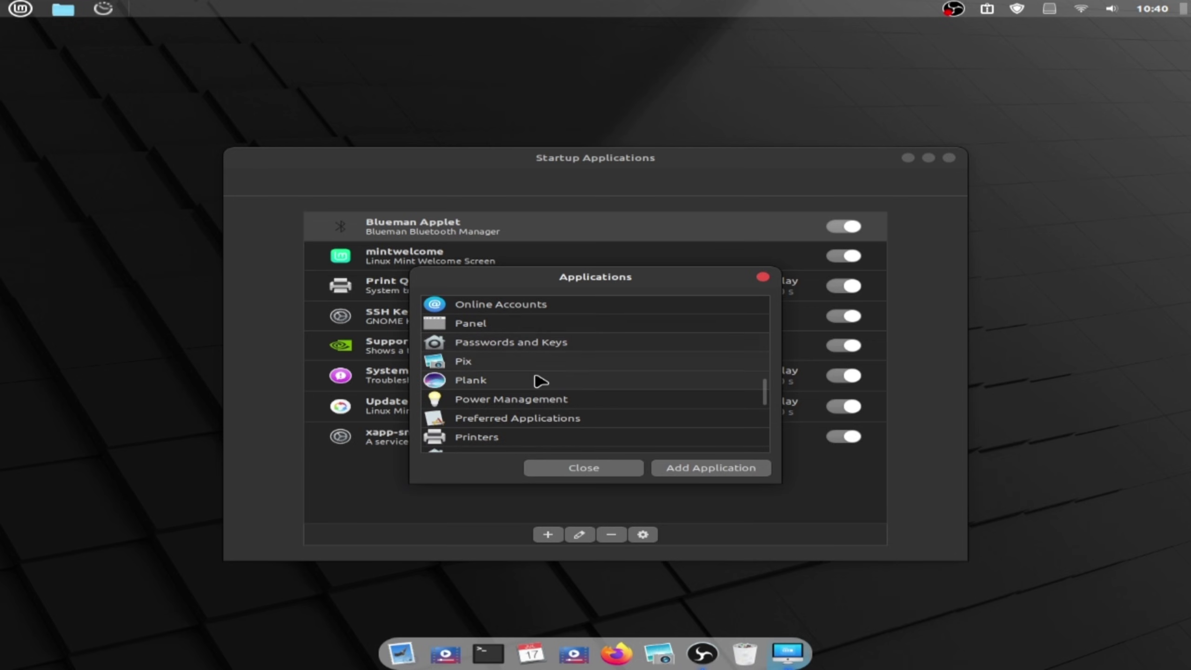
left_click(541, 381)
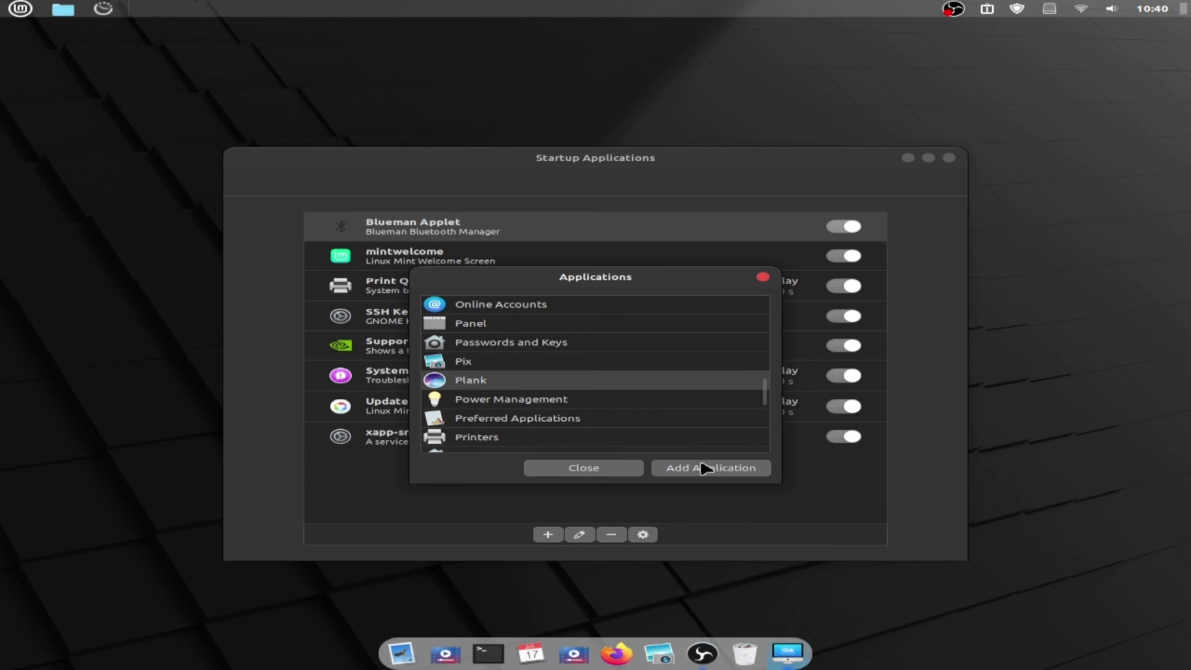
left_click(718, 470)
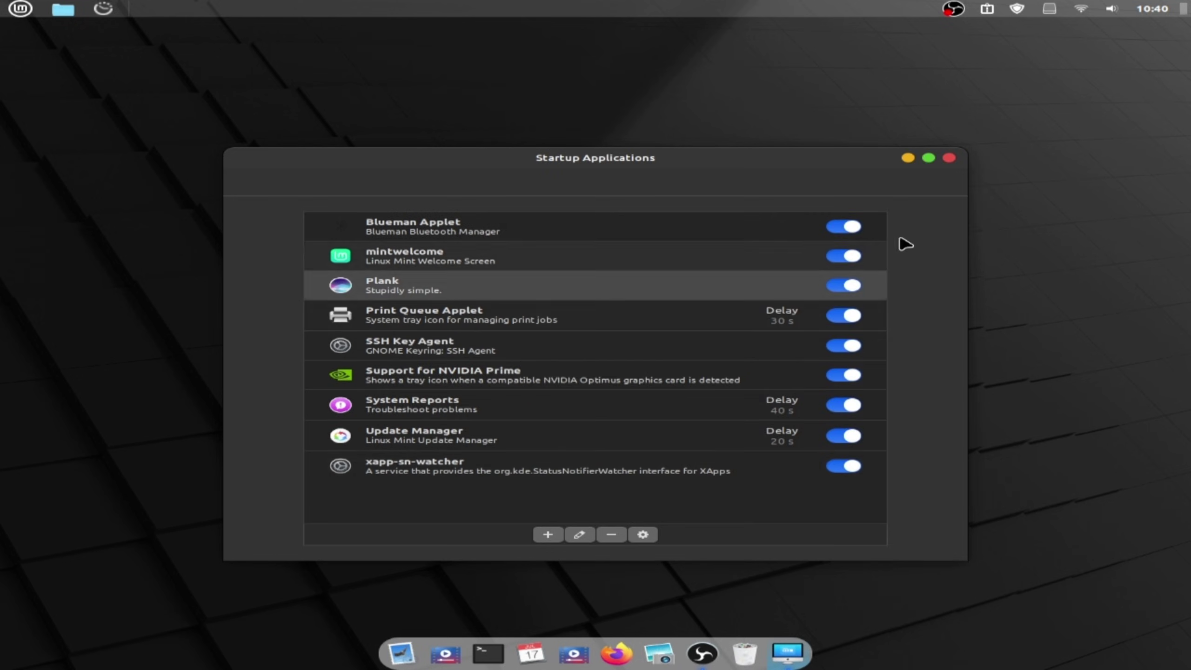
left_click(948, 158)
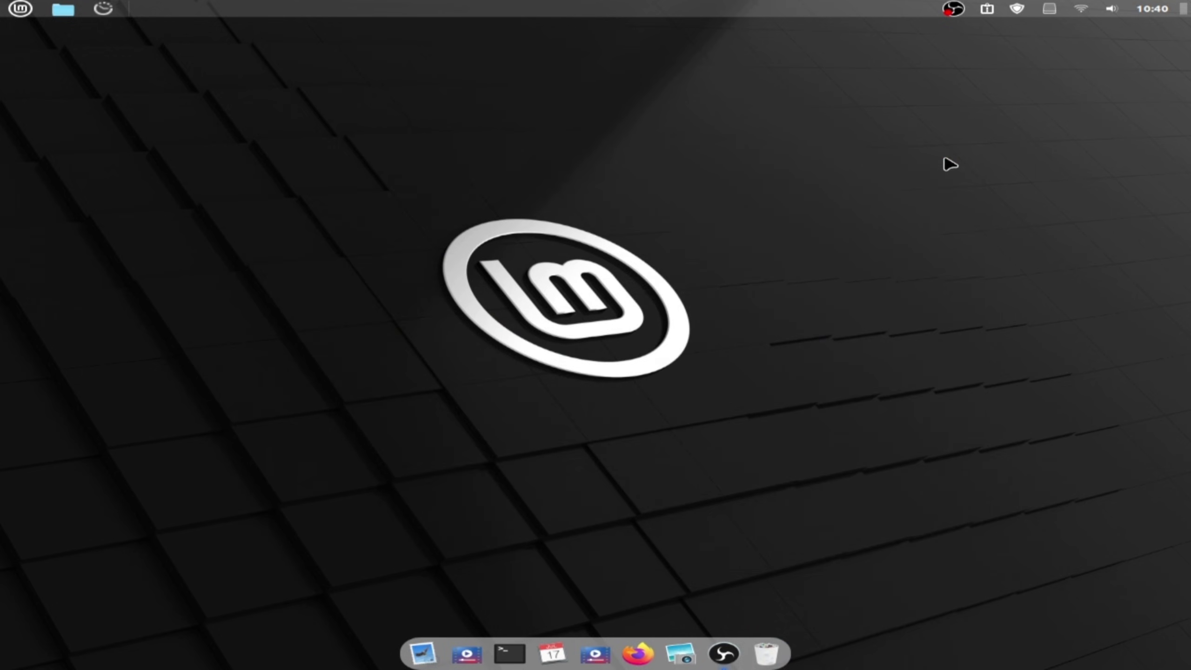
- Add the Downloads folder as a wallpaper source in Backgrounds
right_click(357, 275)
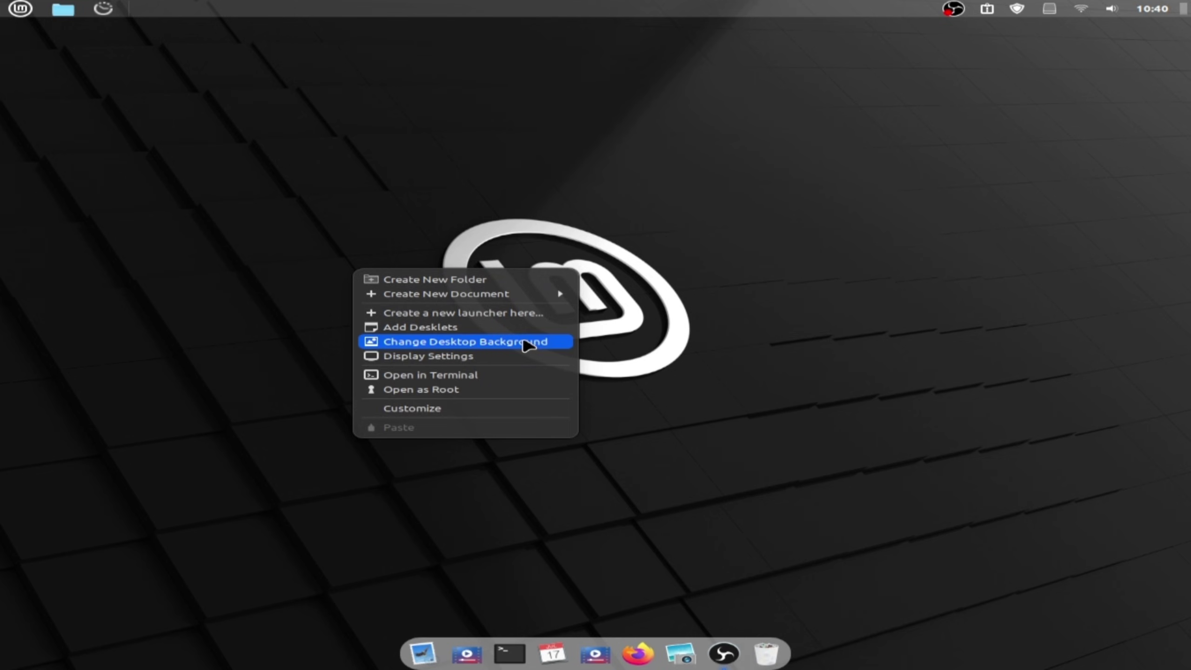
left_click(527, 346)
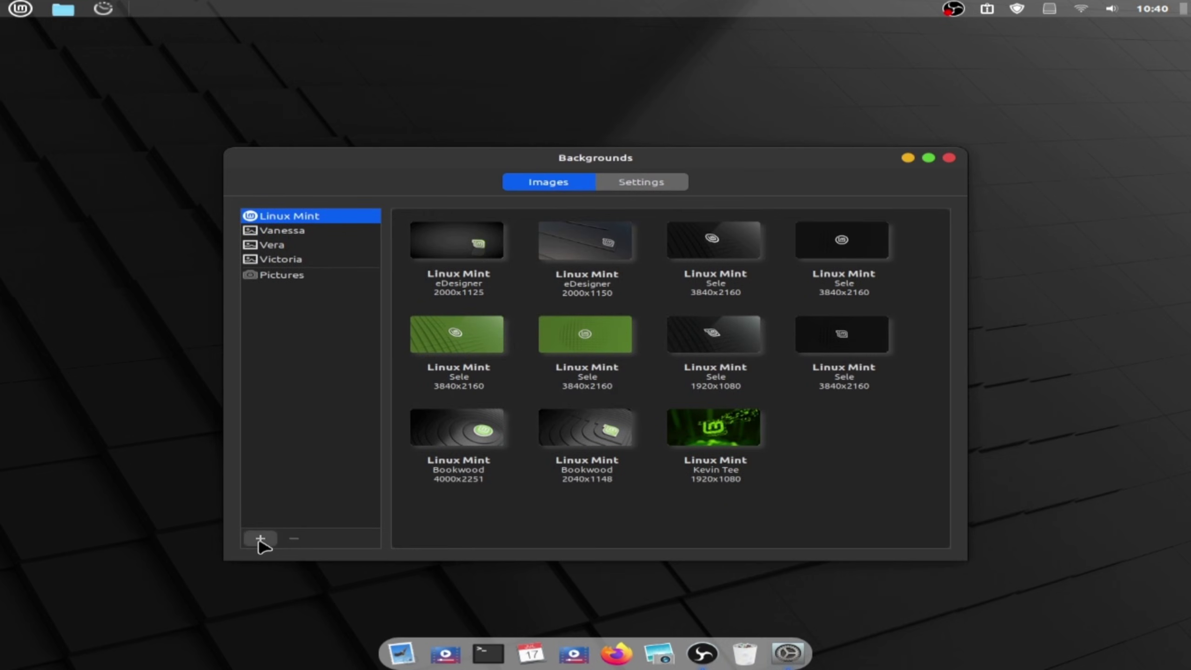
left_click(260, 538)
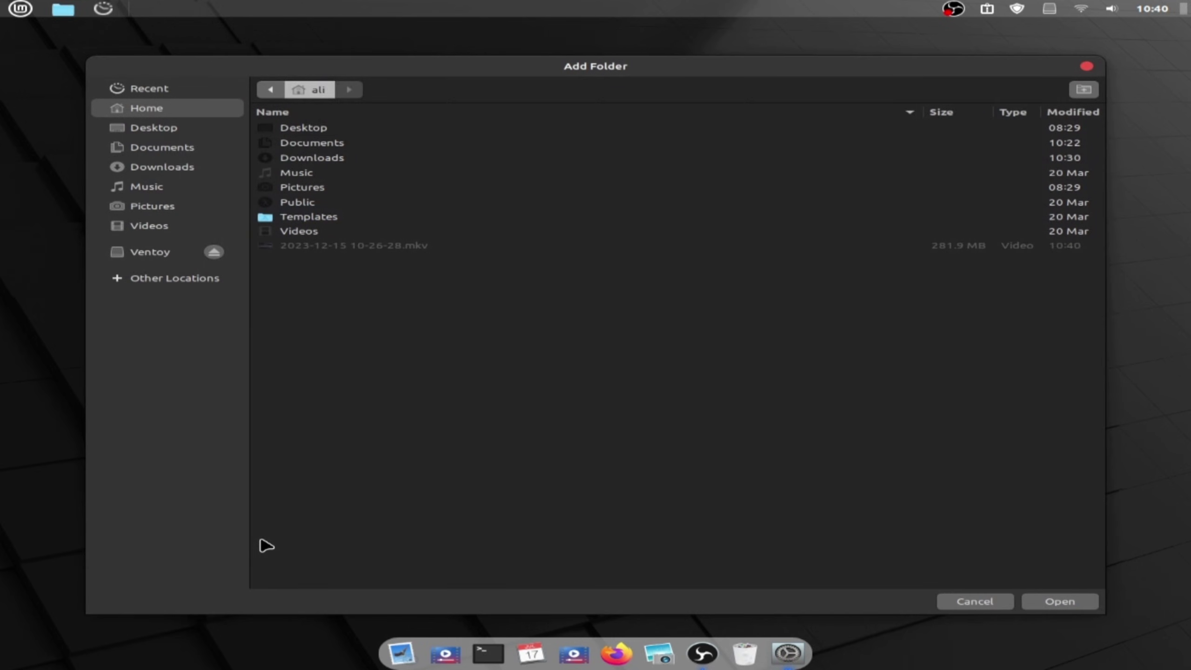
left_click(173, 167)
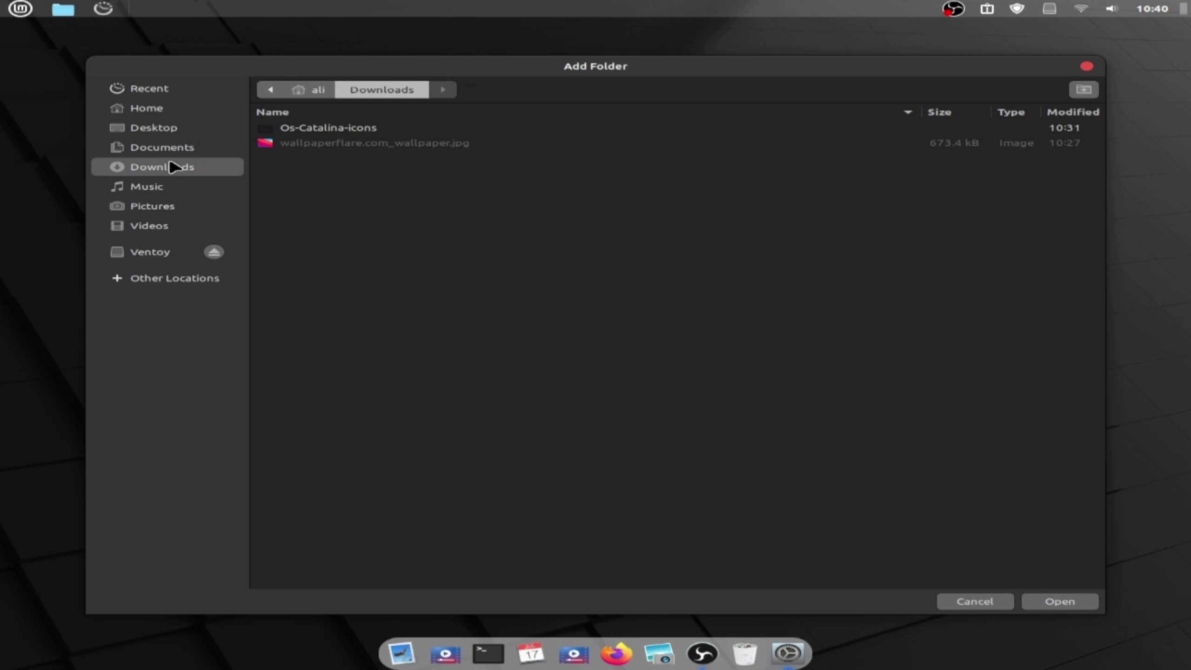
left_click(1061, 608)
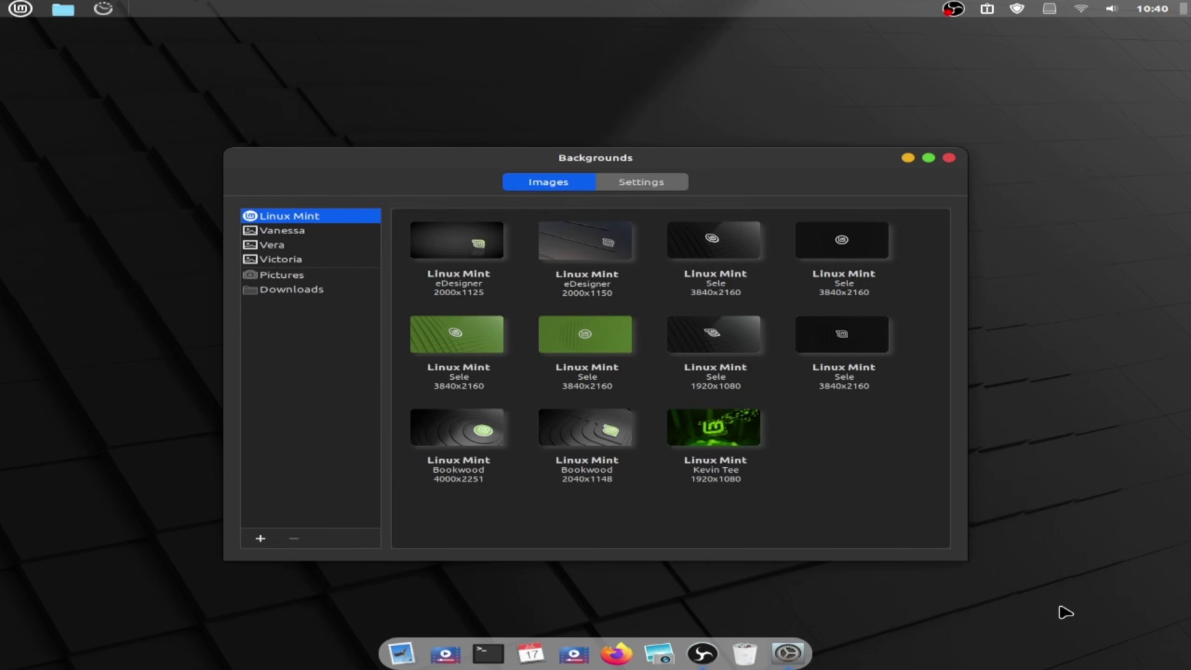
- Set wallpaperflare.com_wallpaper.jpg from Downloads as the desktop background
left_click(300, 291)
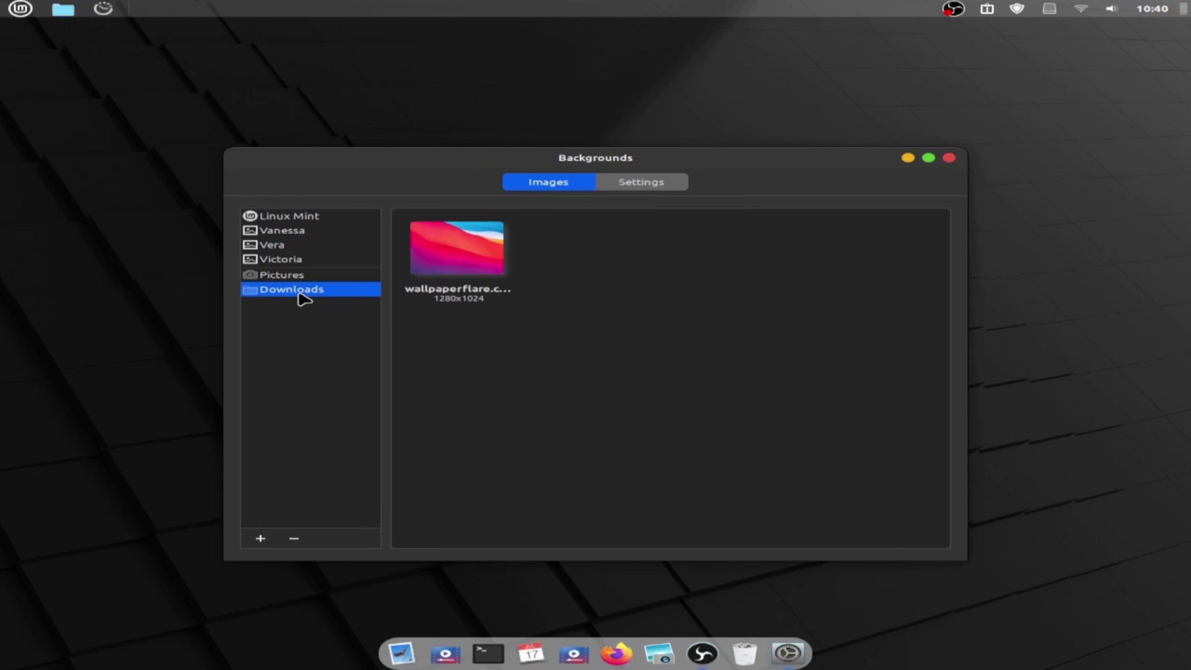
left_click(489, 246)
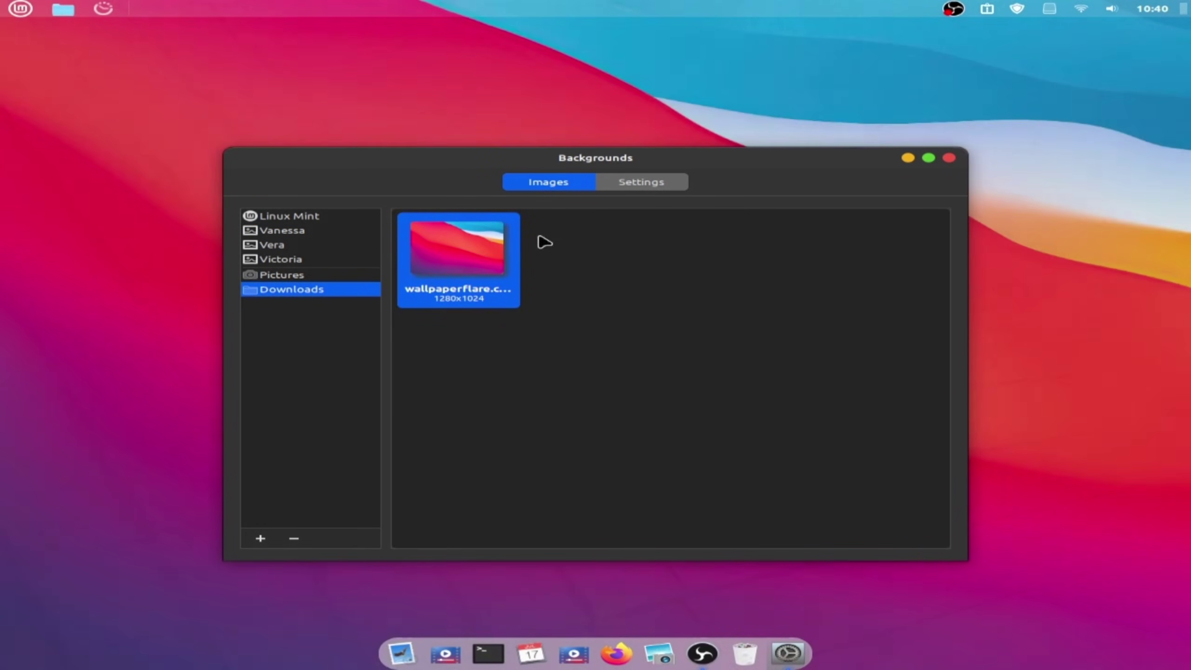
left_click(949, 158)
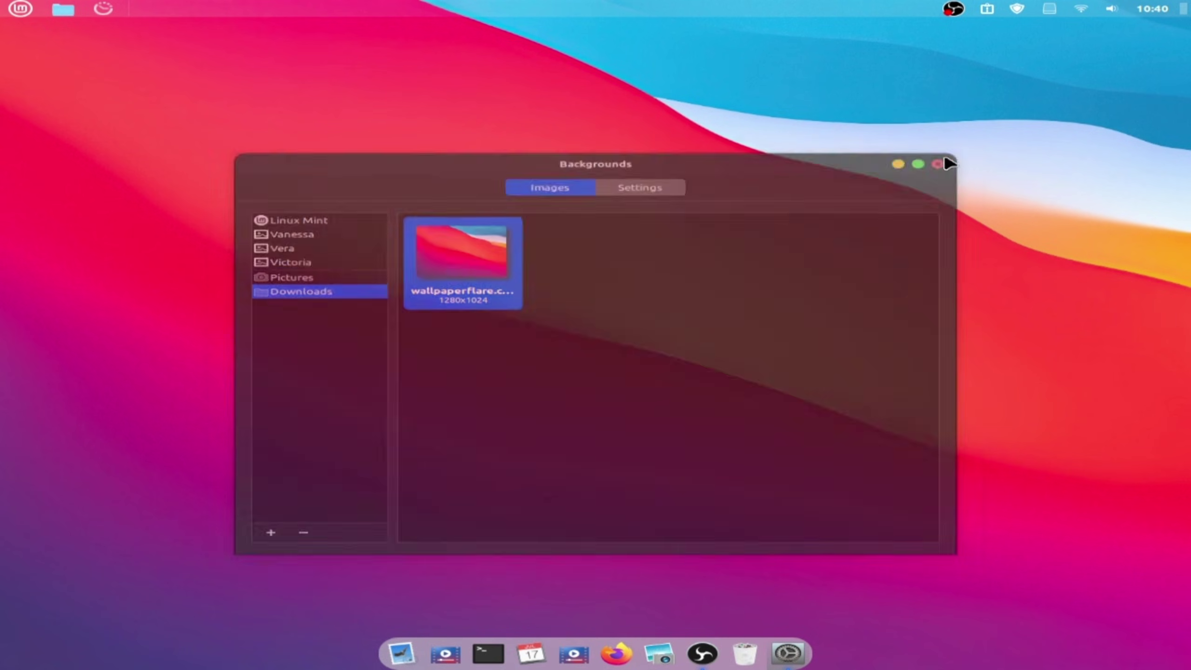